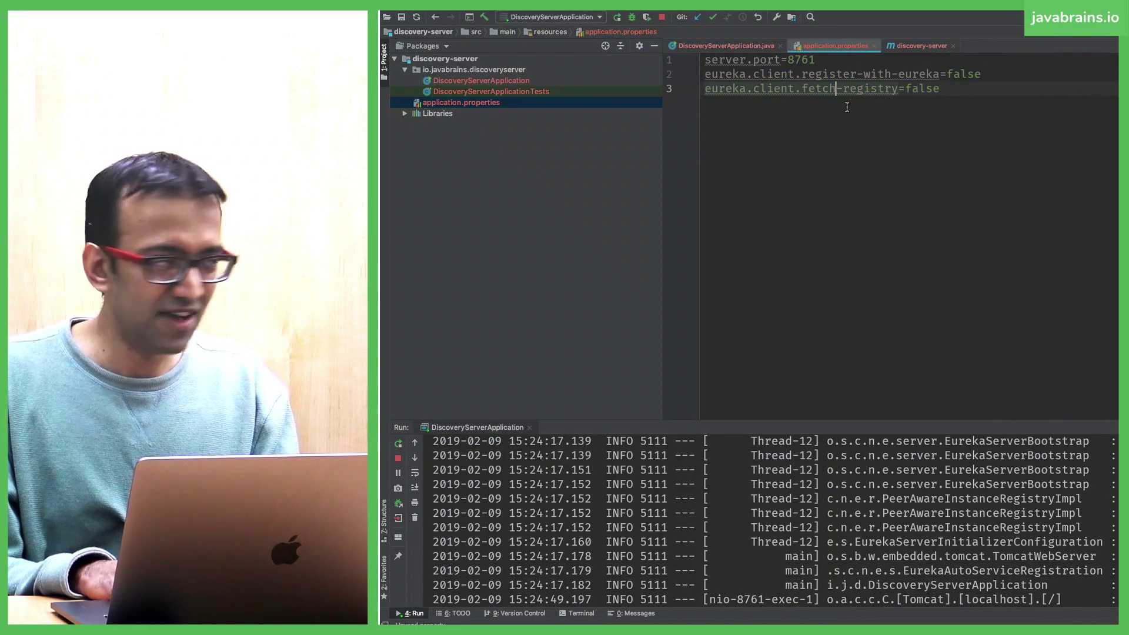
- Switch from the discovery-server window to the movie-info-service project via the Window menu
{"action": "left_click", "coordinate": [849, 88]}
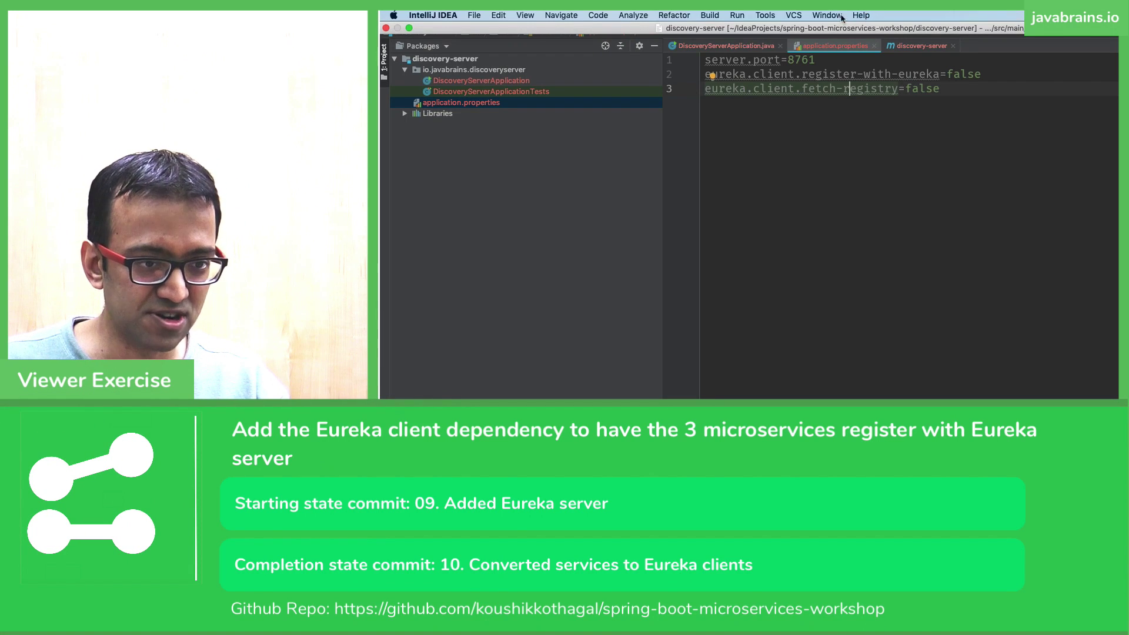
{"action": "left_click", "coordinate": [842, 18]}
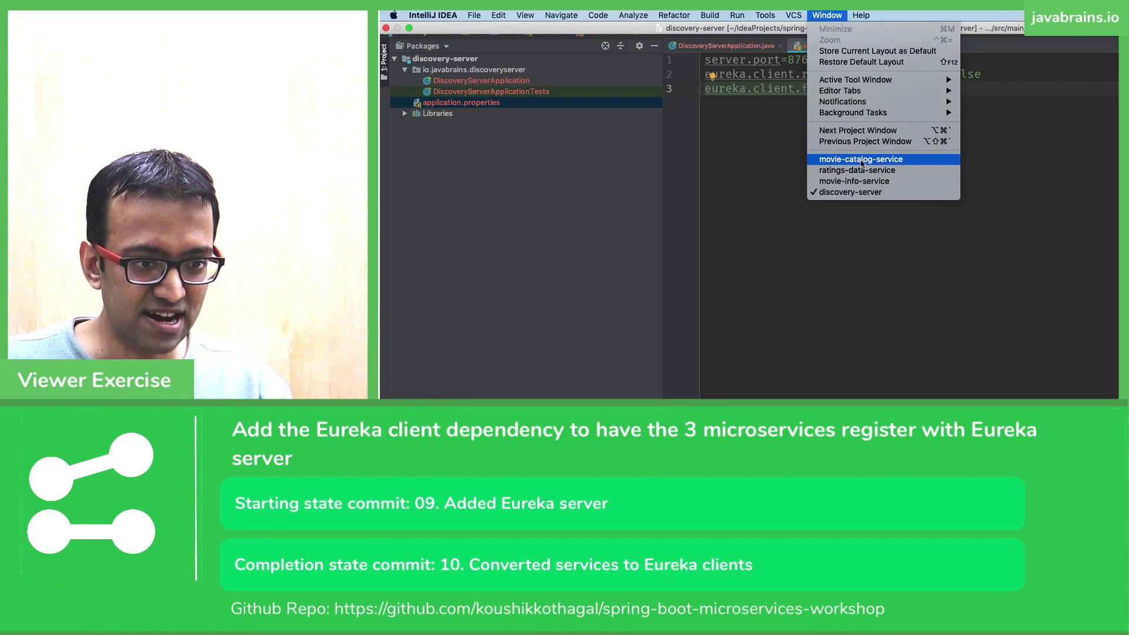
{"action": "left_click", "coordinate": [854, 181]}
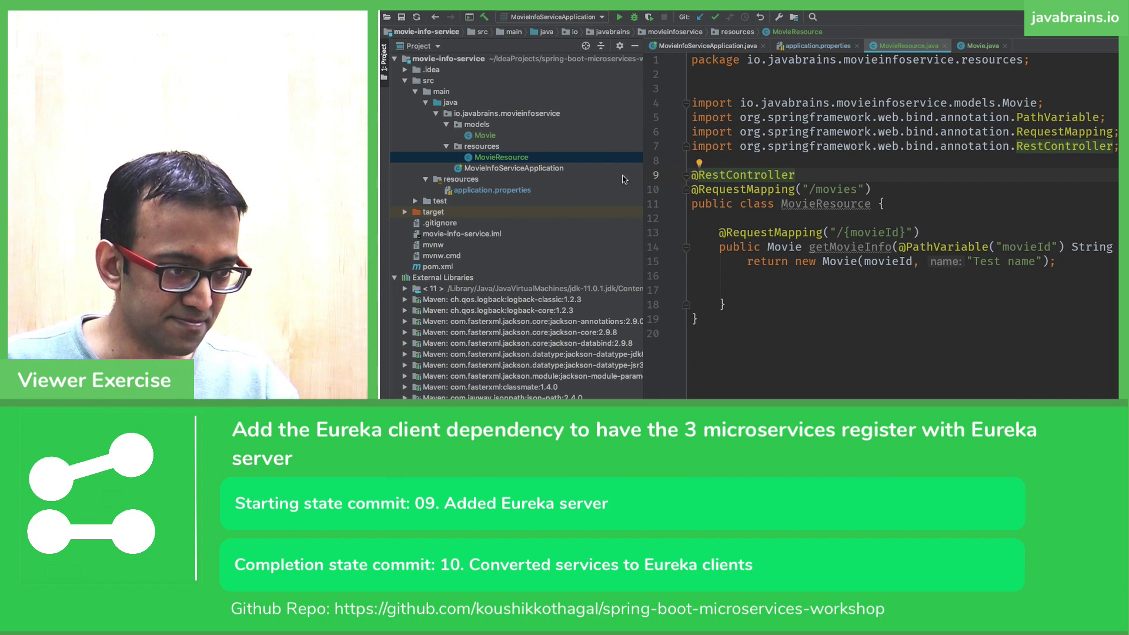
- In pom.xml, add a new dependency block after spring-boot-starter-web
{"action": "double_click", "coordinate": [438, 266]}
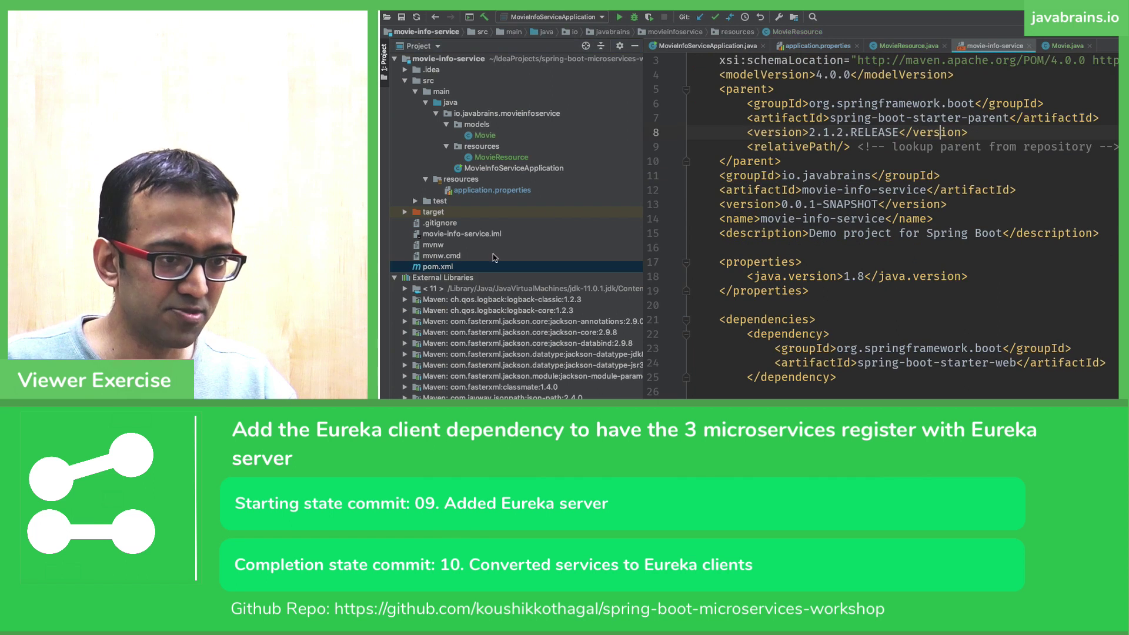
{"action": "scroll", "coordinate": [867, 242], "scroll_direction": "down", "scroll_amount": 2}
{"action": "scroll", "coordinate": [860, 222], "scroll_direction": "down", "scroll_amount": 1}
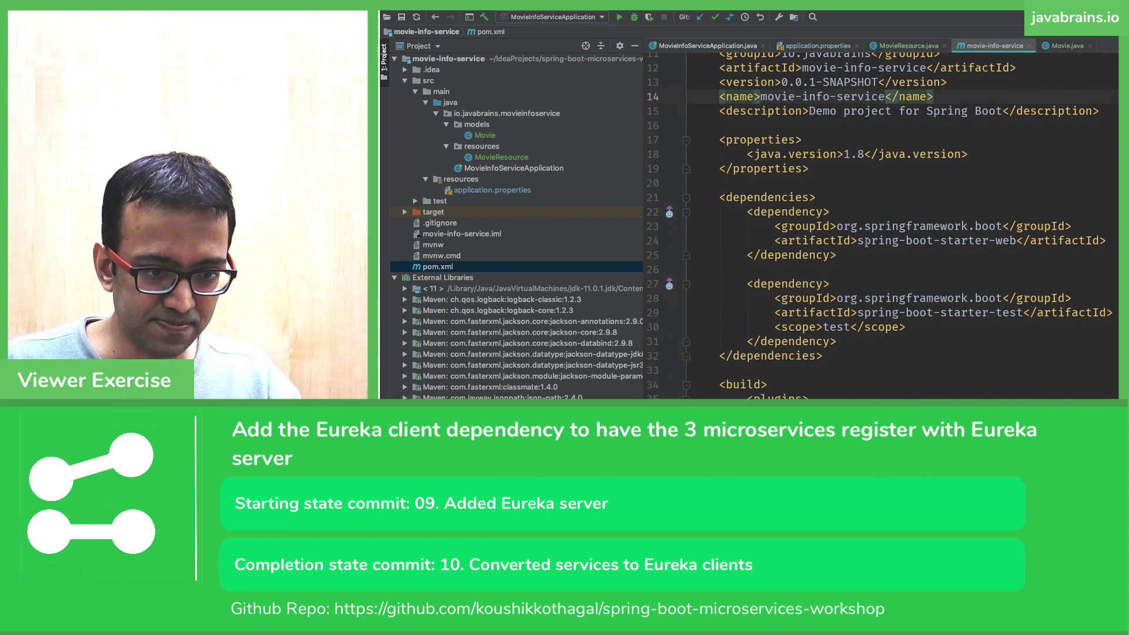
{"action": "scroll", "coordinate": [851, 186], "scroll_direction": "down", "scroll_amount": 2}
{"action": "left_click", "coordinate": [829, 125]}
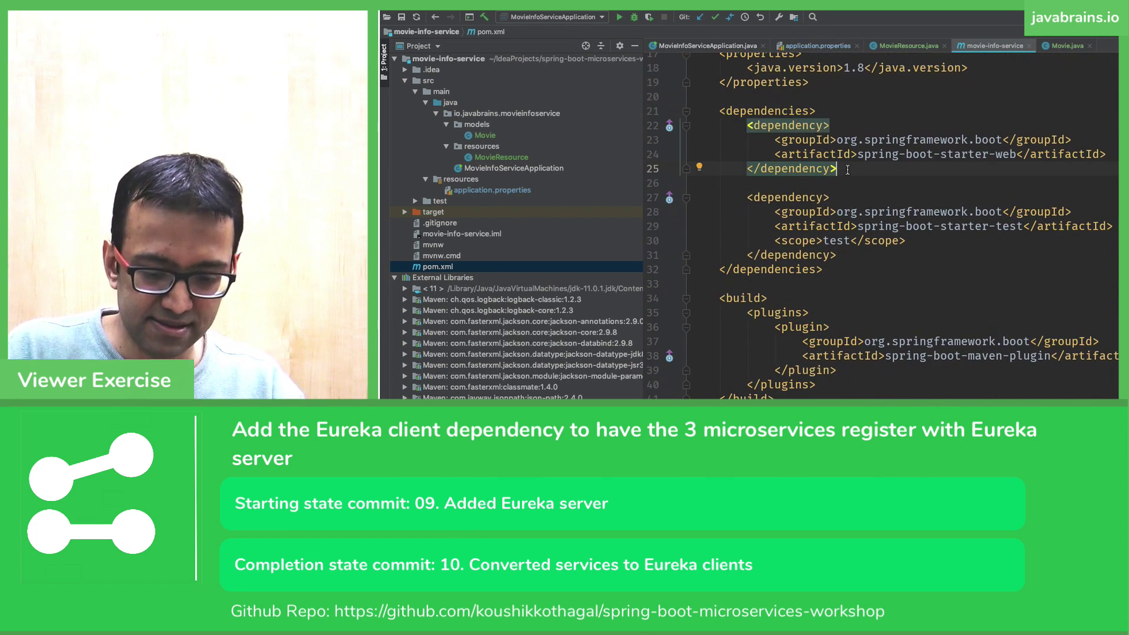
{"action": "key", "text": "Home"}
{"action": "key", "text": "shift+Down"}
{"action": "key", "text": "shift+Down"}
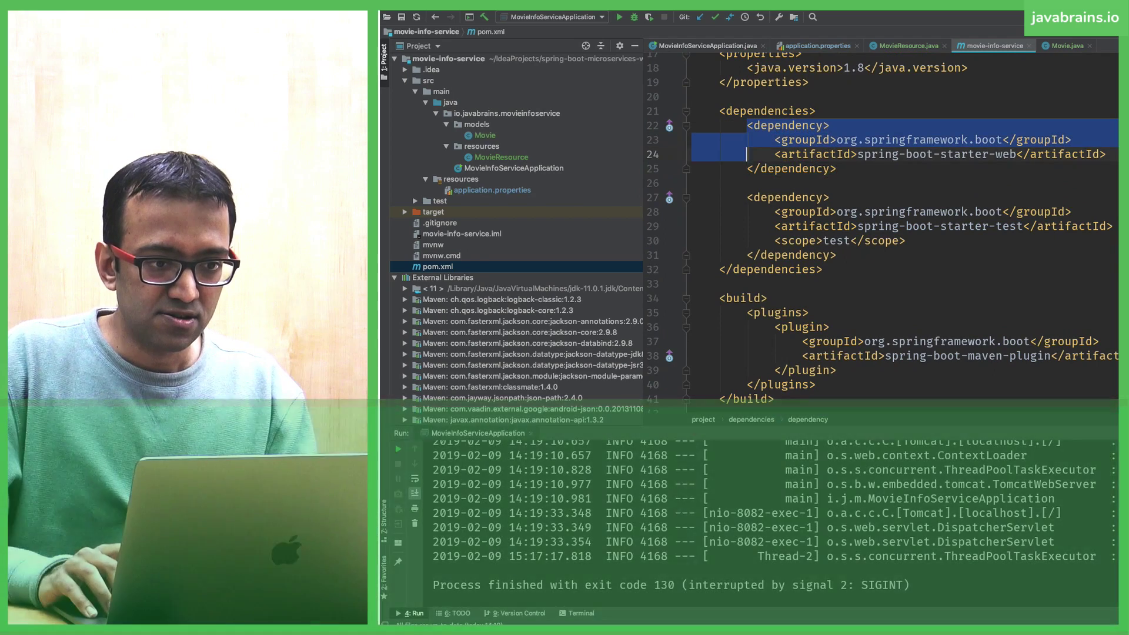
{"action": "key", "text": "shift+Down"}
{"action": "key", "text": "Down"}
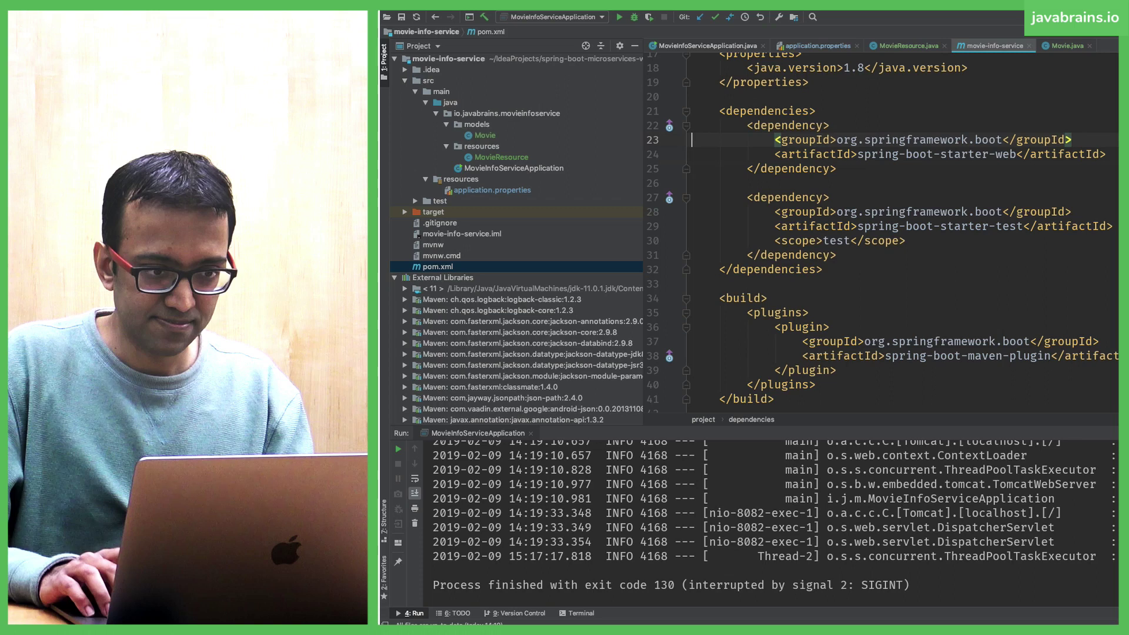
- Paste the spring-cloud-starter-netflix-eureka-client dependency into the new block and review its artifactId
{"action": "left_click", "coordinate": [474, 183]}
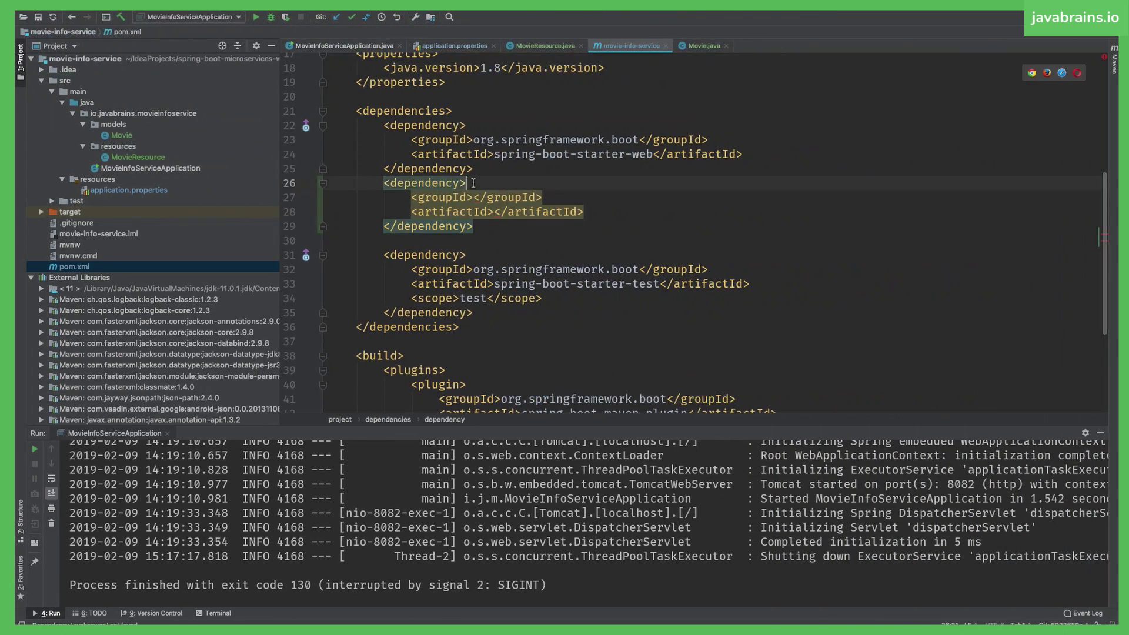
{"action": "key", "text": "shift+Down"}
{"action": "key", "text": "shift+Down"}
{"action": "key", "text": "shift+Down"}
{"action": "key", "text": "shift+End"}
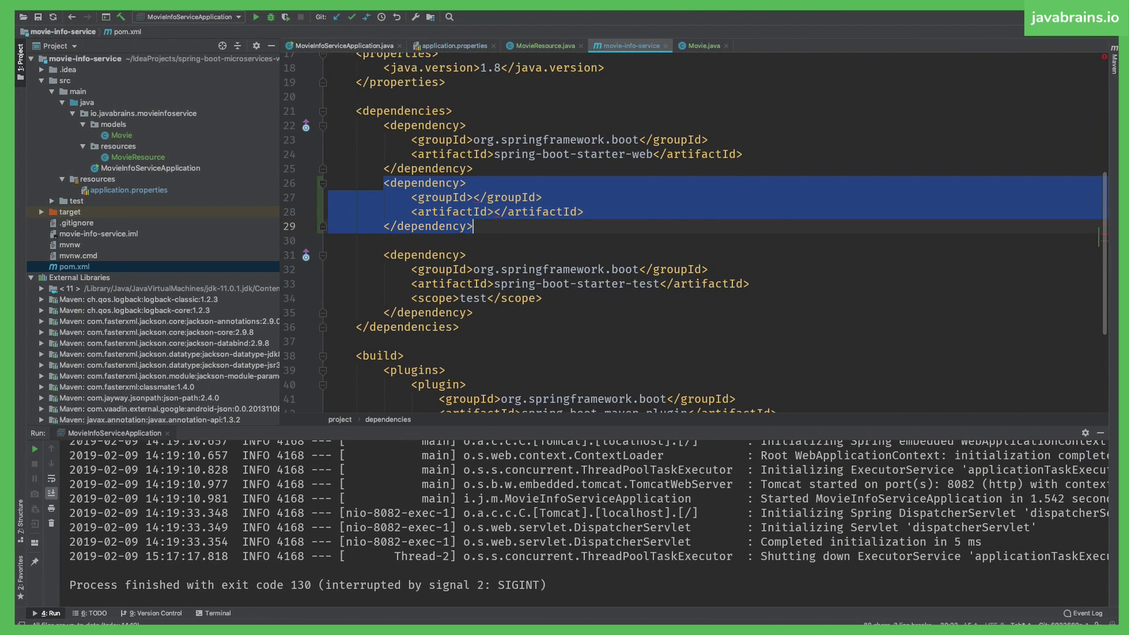
{"action": "type", "text": "<dependency>             <groupId>org.springframework.cloud</groupId>             <artifactId>spring-cloud-starter-netflix-eureka-client</artifactId>         </dependency>"}
{"action": "left_click", "coordinate": [597, 212]}
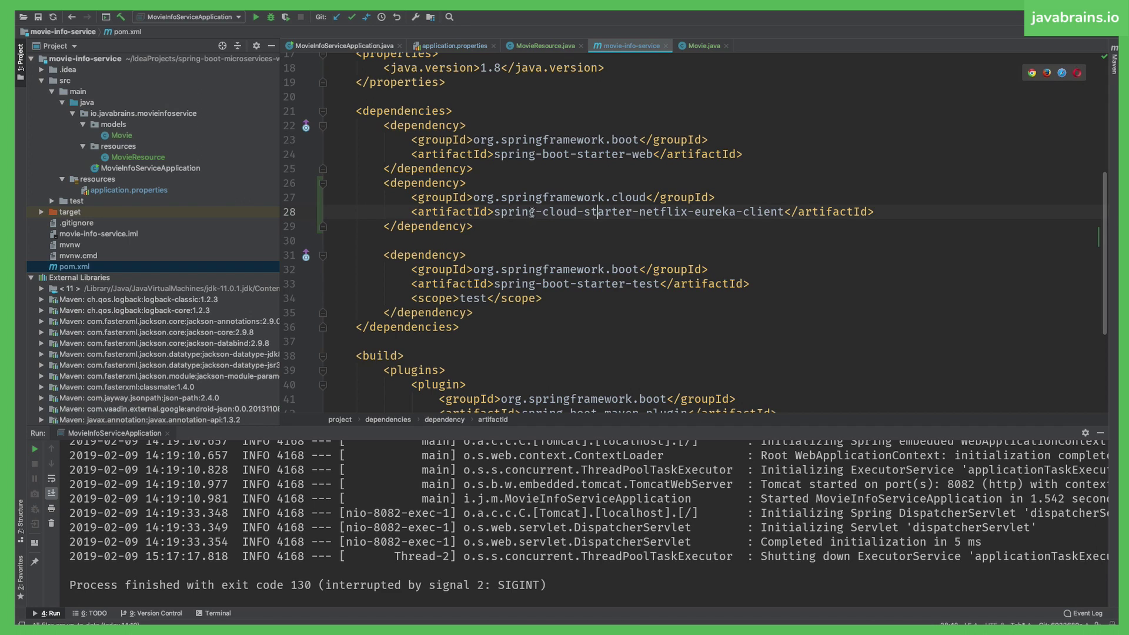
{"action": "left_click_drag", "start_coordinate": [497, 212], "coordinate": [742, 212]}
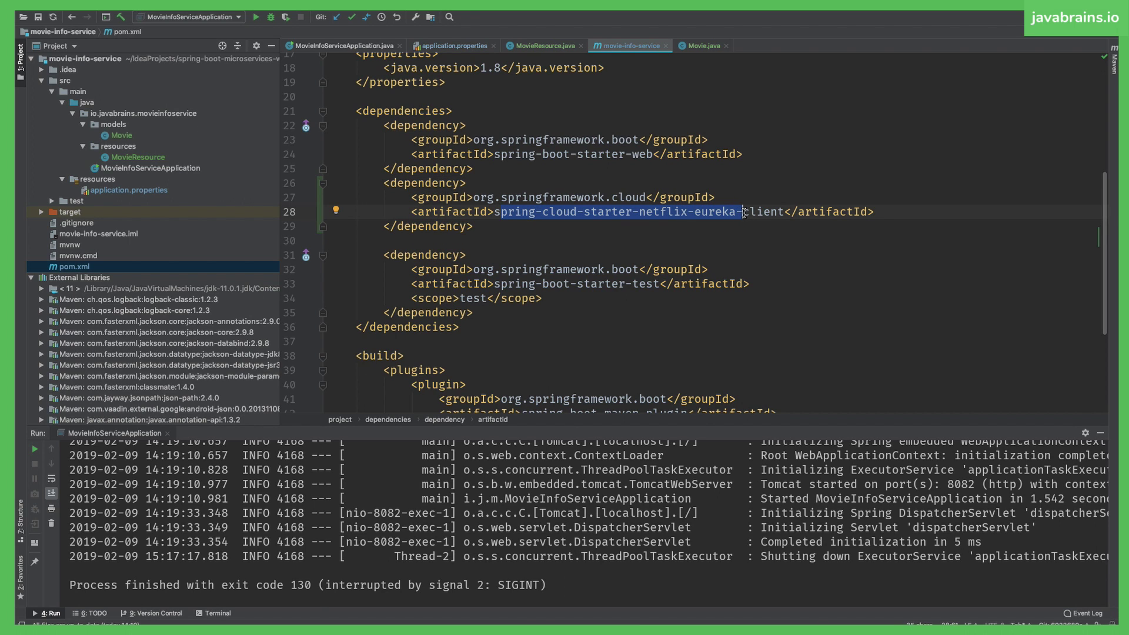
{"action": "left_click", "coordinate": [731, 219]}
{"action": "left_click", "coordinate": [686, 219]}
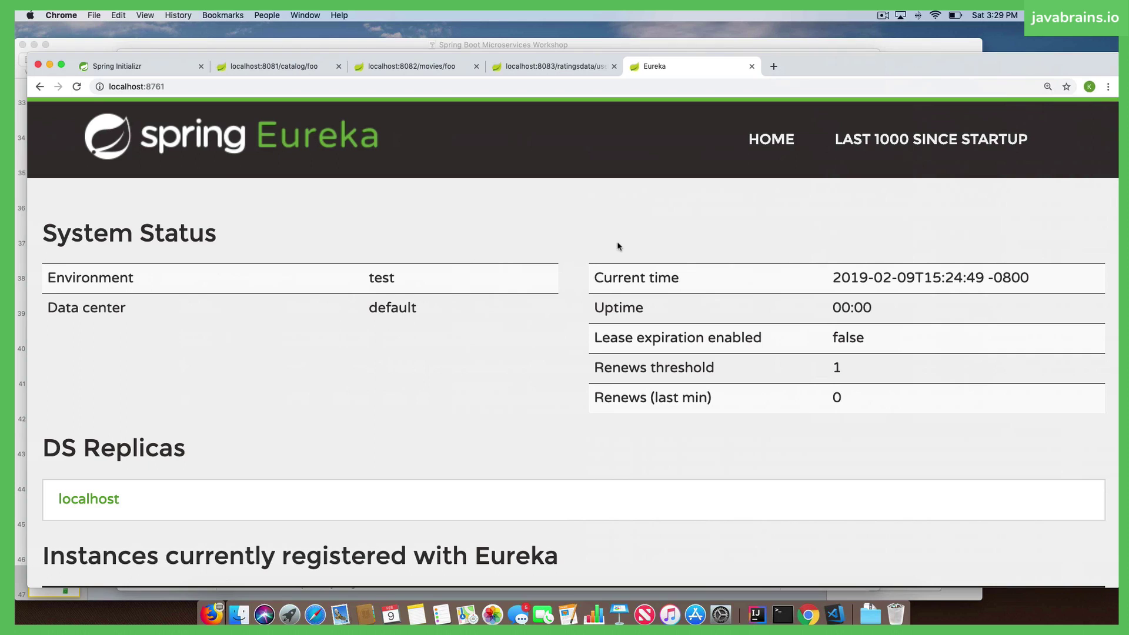
- Copy the spring-cloud.version Greenwich.RELEASE line from the GitHub reference pom.xml and return to the IDE
{"action": "key", "text": "super+Tab"}
{"action": "key", "text": "super+Tab"}
{"action": "key", "text": "super+Tab"}
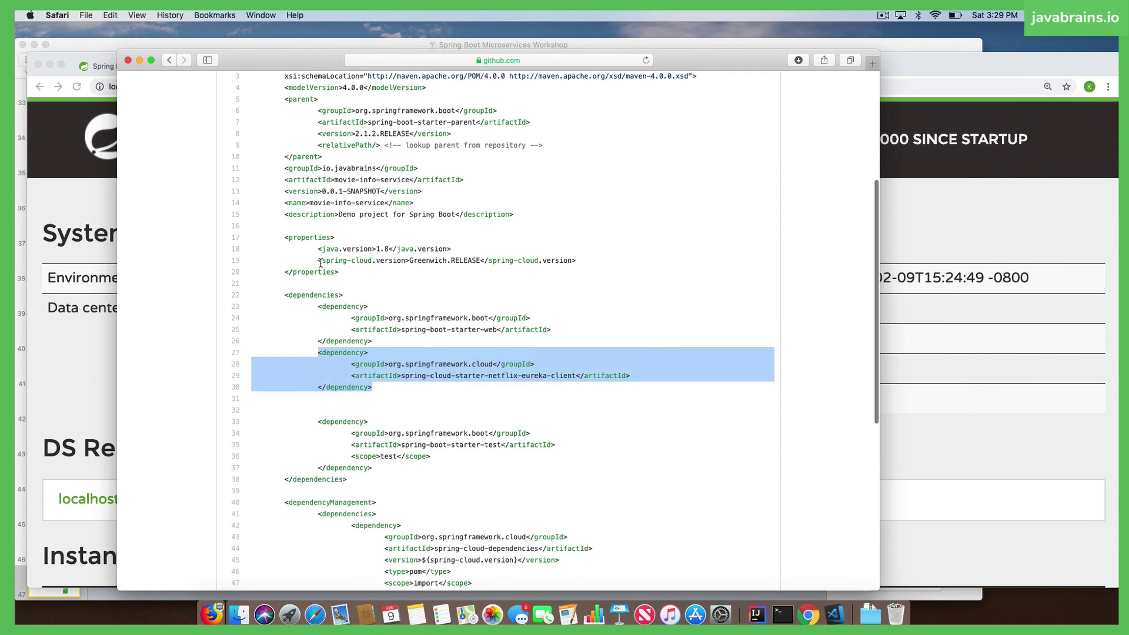
{"action": "left_click_drag", "start_coordinate": [318, 261], "coordinate": [562, 260]}
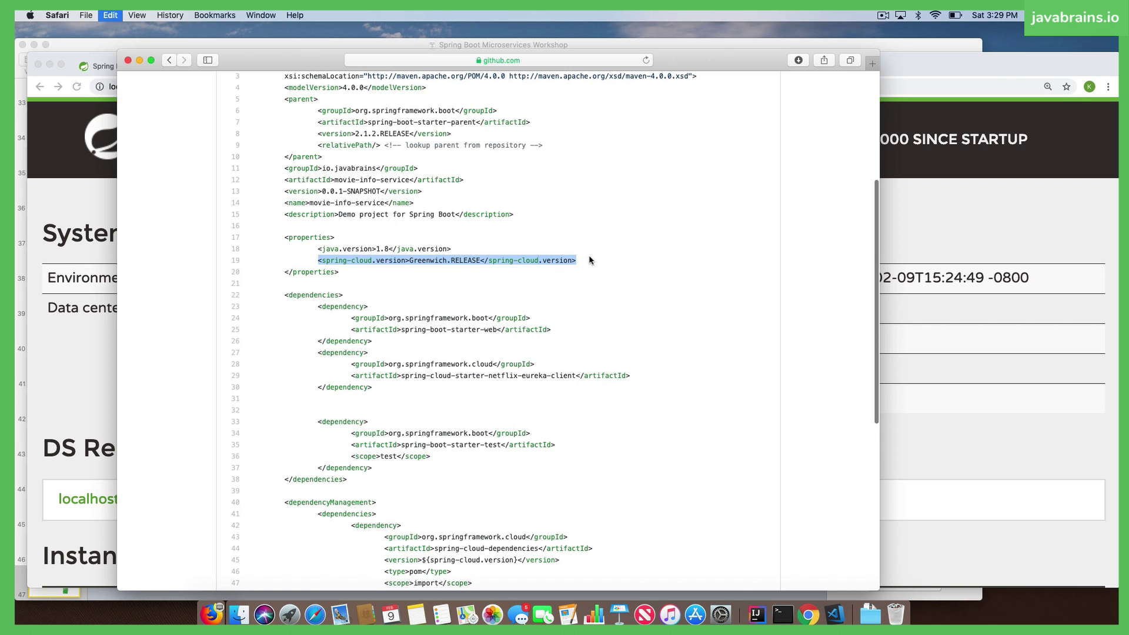
{"action": "key", "text": "super+Tab"}
{"action": "scroll", "coordinate": [557, 191], "scroll_direction": "up", "scroll_amount": 3}
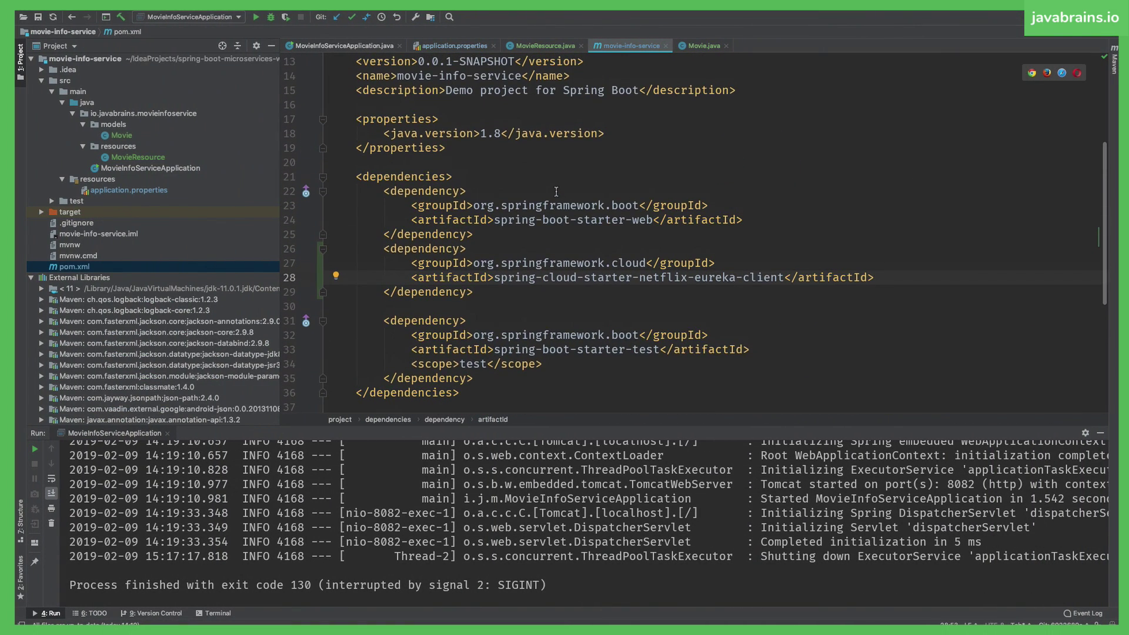
- Add the spring-cloud.version=Greenwich.RELEASE property below java.version in pom.xml
{"action": "left_click", "coordinate": [608, 133]}
{"action": "key", "text": "Return"}
{"action": "type", "text": "<spring-cloud.version>Greenwich.RELEASE</spring-cloud.version>"}
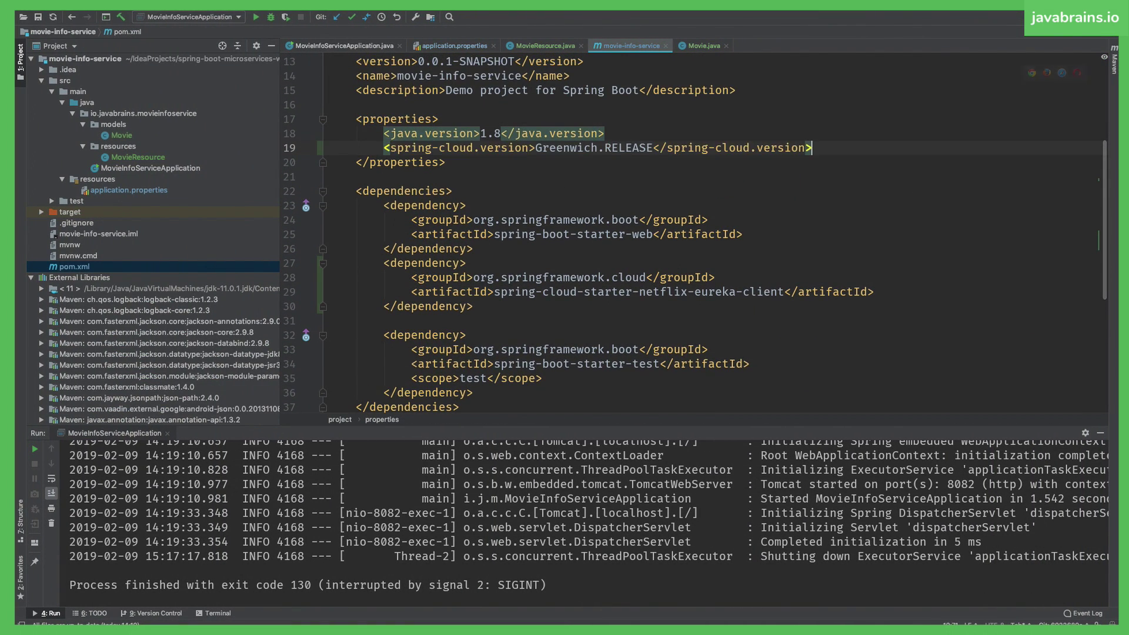
{"action": "left_click", "coordinate": [554, 167]}
{"action": "left_click", "coordinate": [530, 133]}
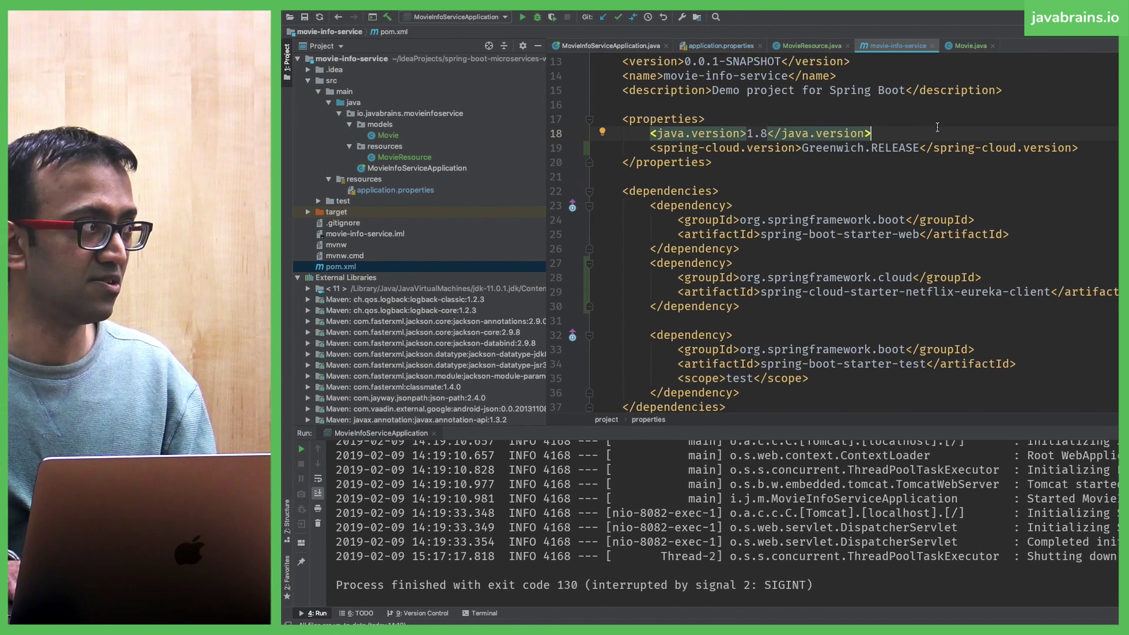
{"action": "key", "text": "Down"}
{"action": "key", "text": "Down"}
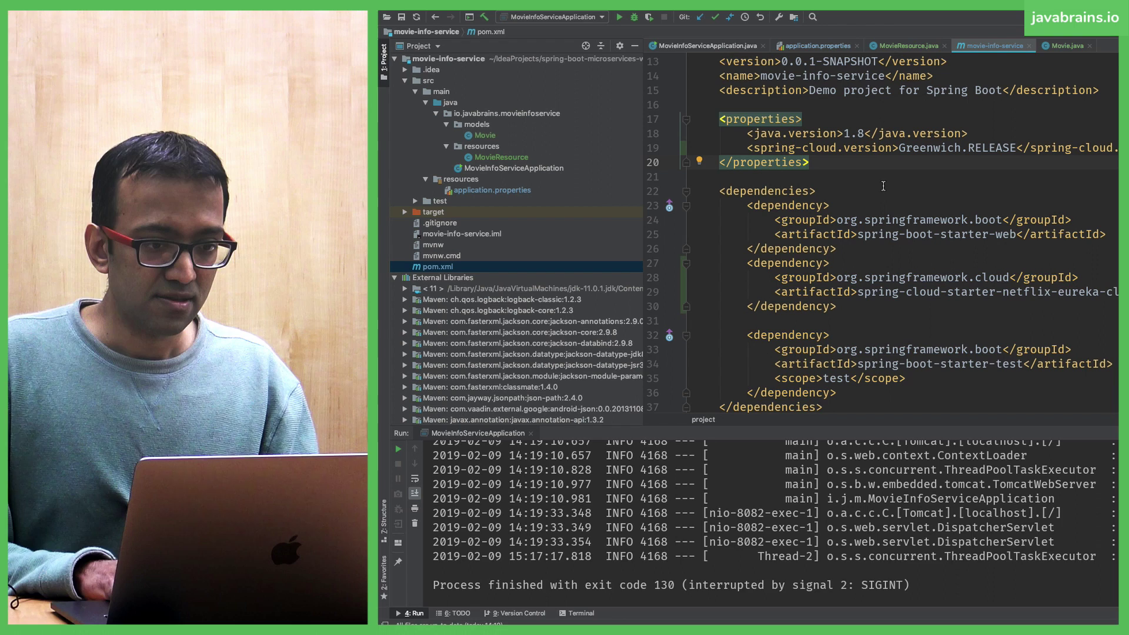
{"action": "left_click", "coordinate": [872, 176]}
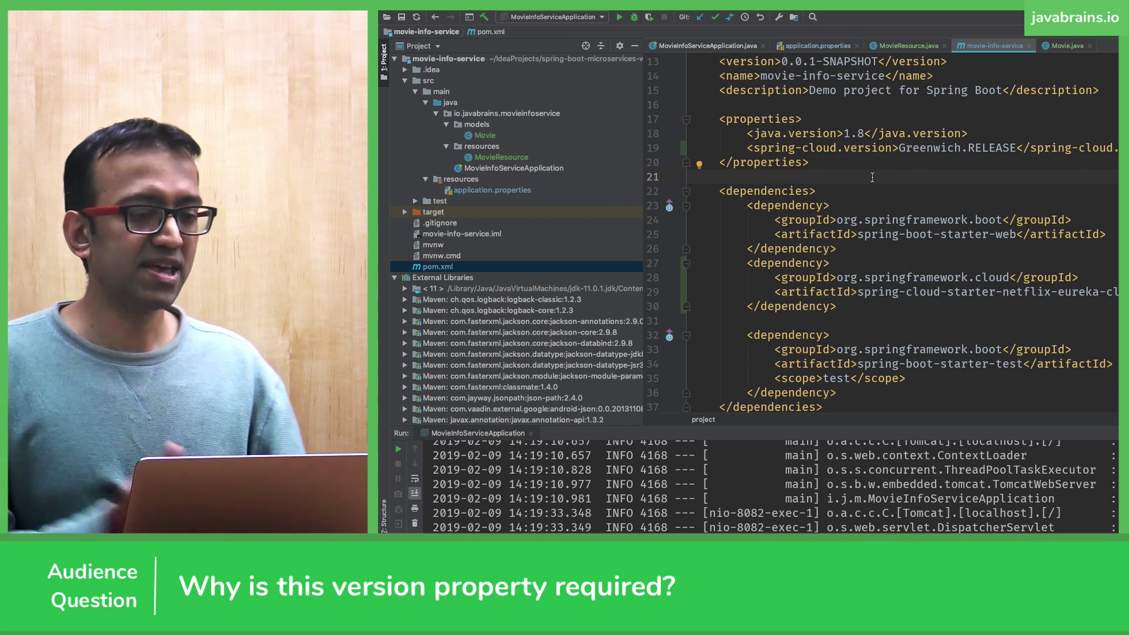
- Review the eureka-client dependency block and the new spring-cloud.version property line
{"action": "left_click", "coordinate": [745, 264]}
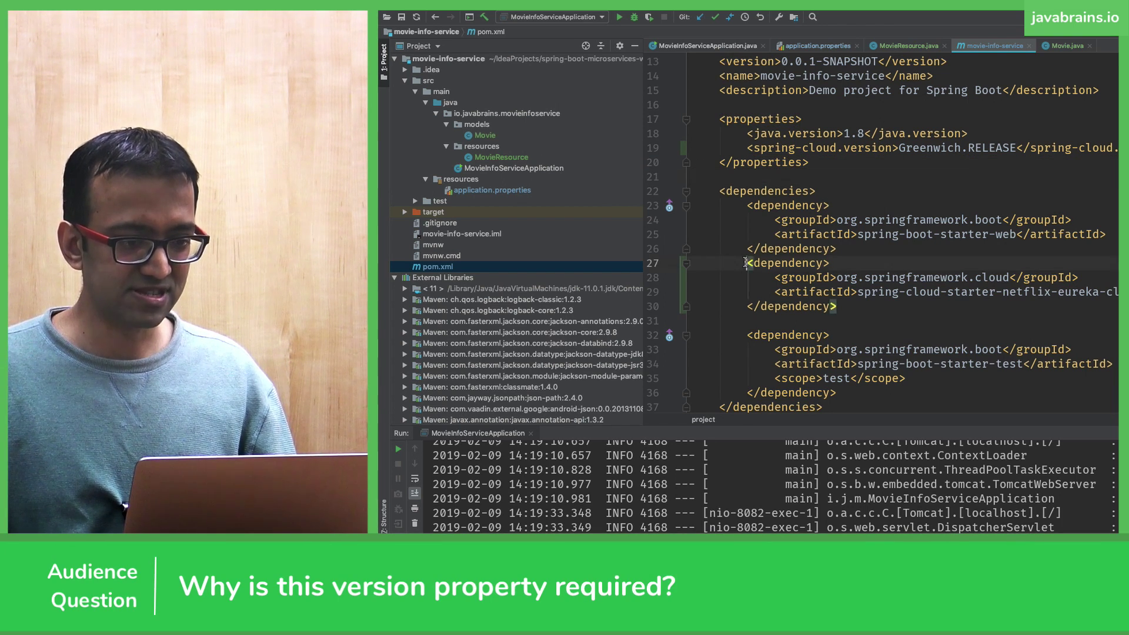
{"action": "left_click_drag", "start_coordinate": [745, 263], "coordinate": [857, 313]}
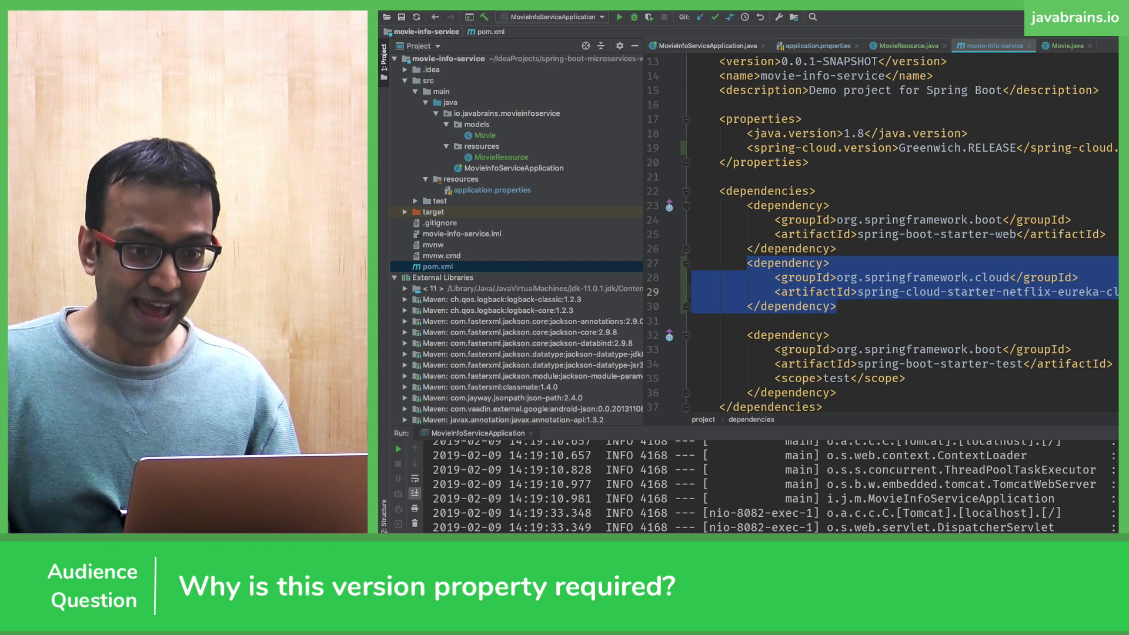
{"action": "key", "text": "Escape"}
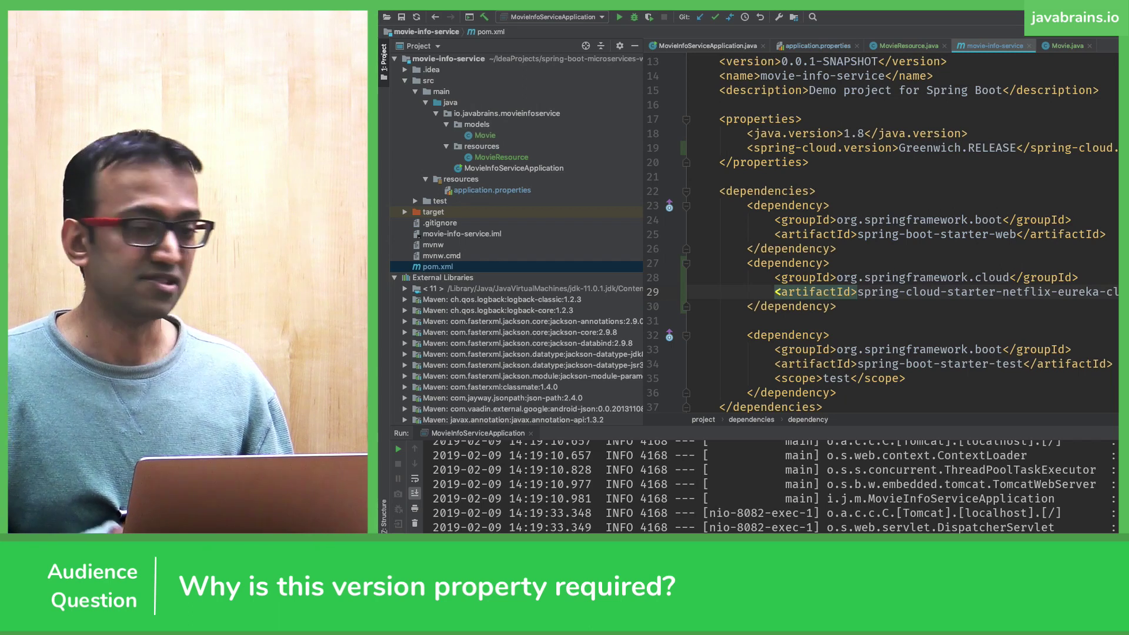
{"action": "key", "text": "Up"}
{"action": "key", "text": "Up"}
{"action": "key", "text": "Up"}
{"action": "key", "text": "Home"}
{"action": "key", "text": "shift+End"}
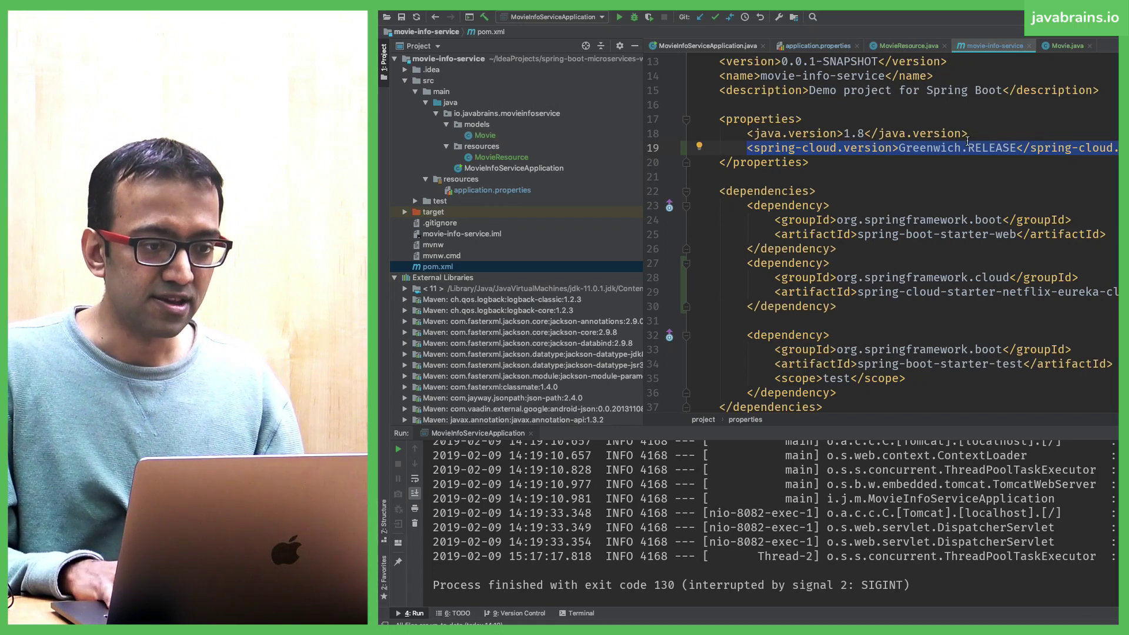
{"action": "left_click", "coordinate": [899, 147]}
{"action": "left_click", "coordinate": [857, 148]}
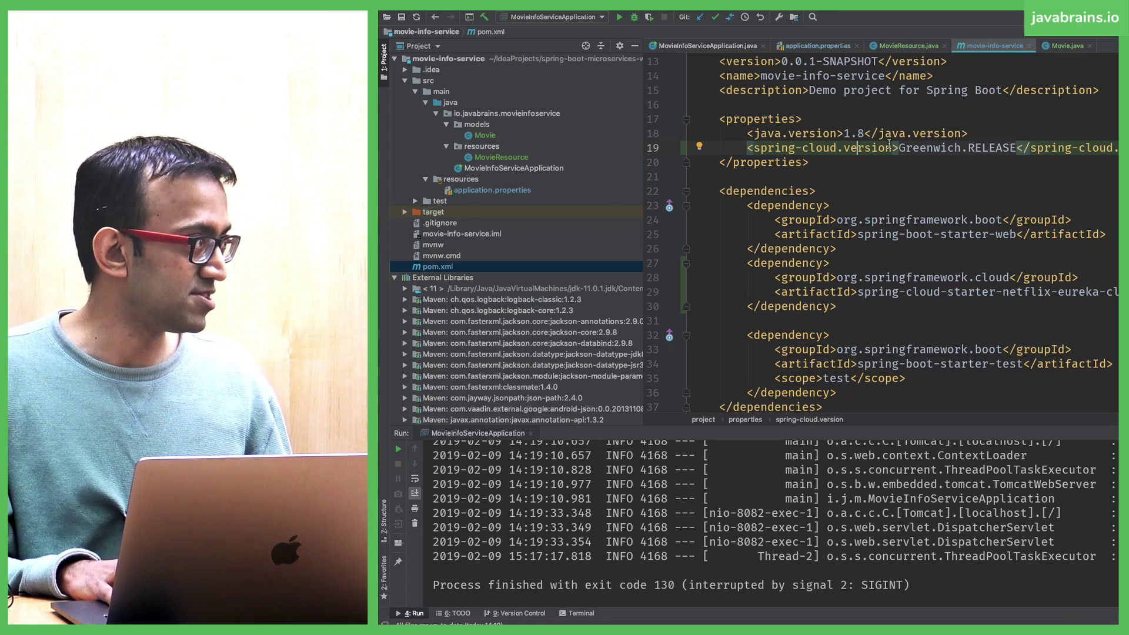
{"action": "left_click", "coordinate": [902, 195]}
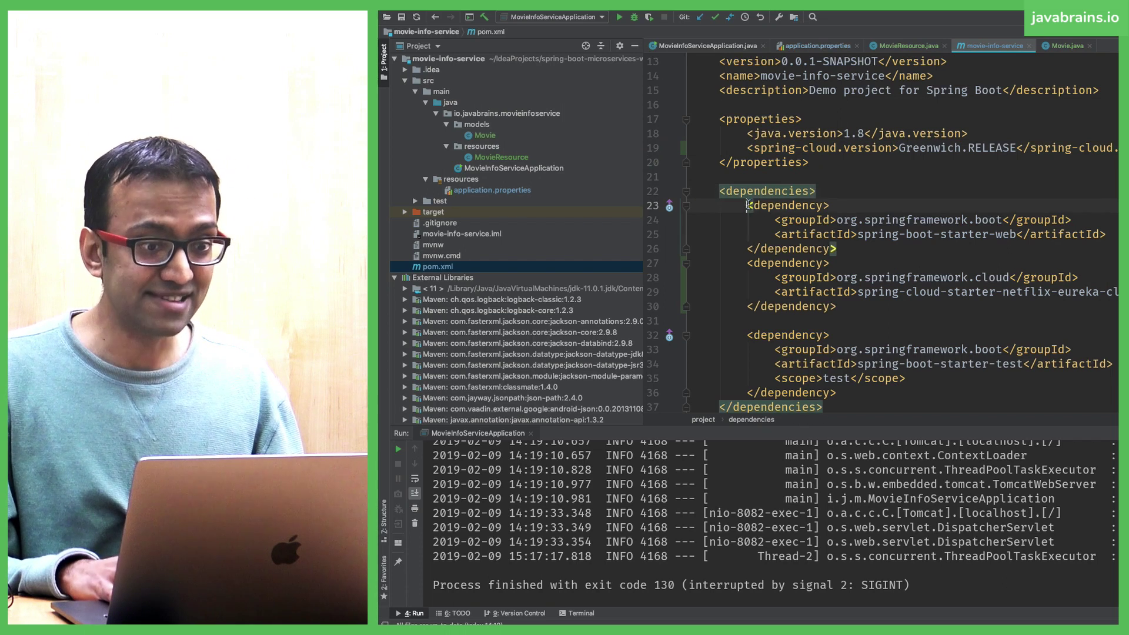
{"action": "left_click_drag", "start_coordinate": [747, 205], "coordinate": [860, 248]}
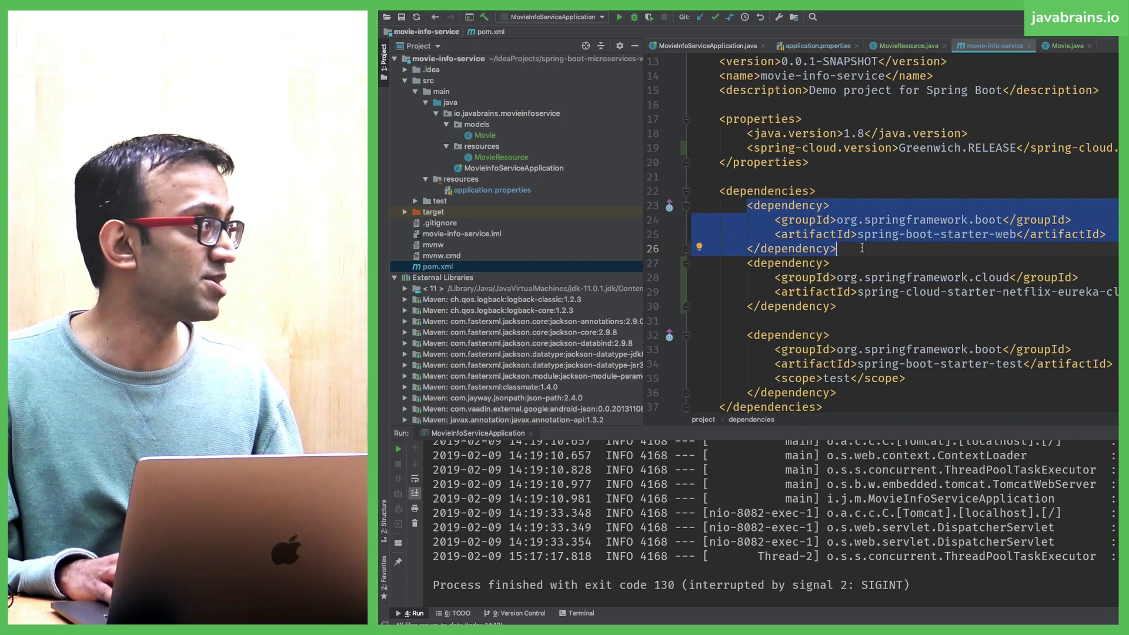
{"action": "left_click", "coordinate": [907, 220]}
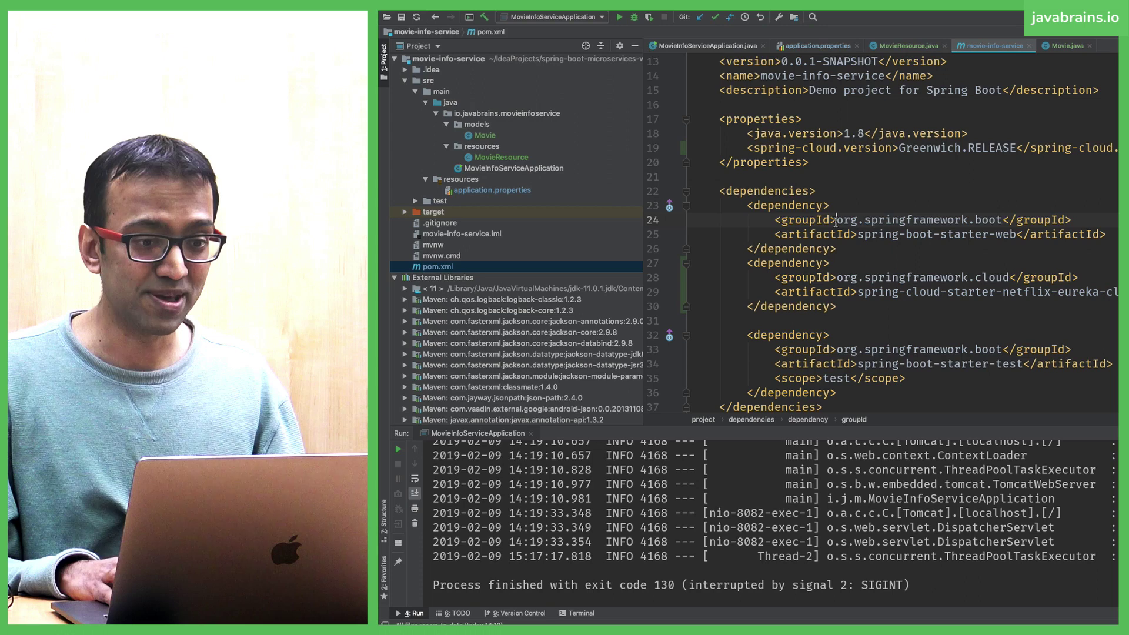
{"action": "left_click_drag", "start_coordinate": [834, 219], "coordinate": [1003, 220]}
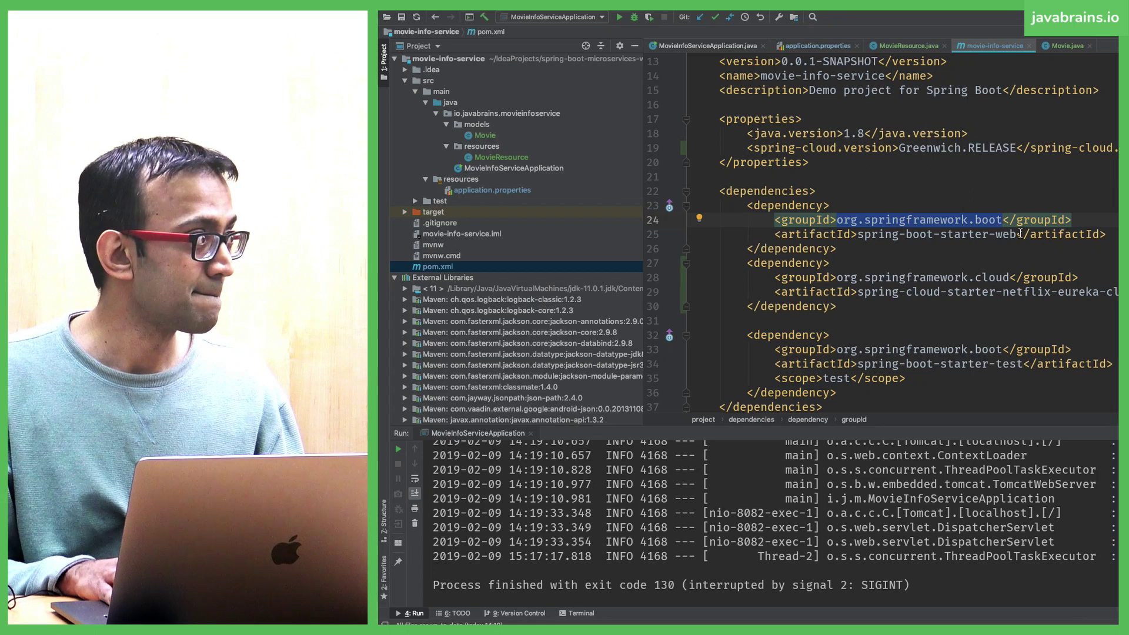
{"action": "left_click", "coordinate": [990, 245]}
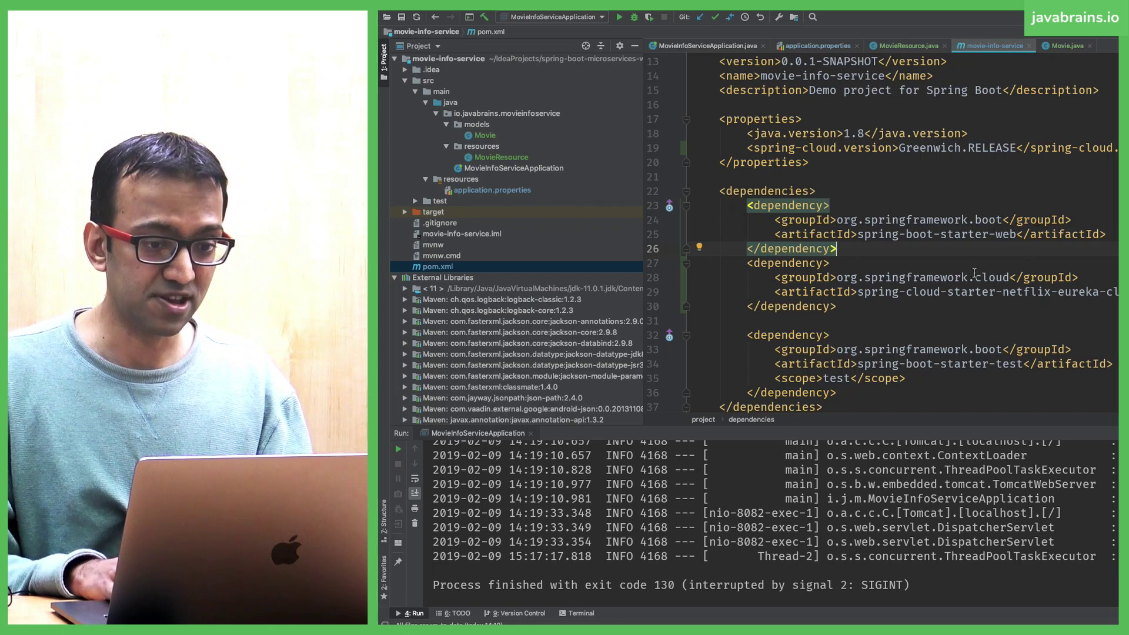
- Reimport the movie-info-service Maven project from the project root to fetch the new dependencies
{"action": "left_click", "coordinate": [926, 265]}
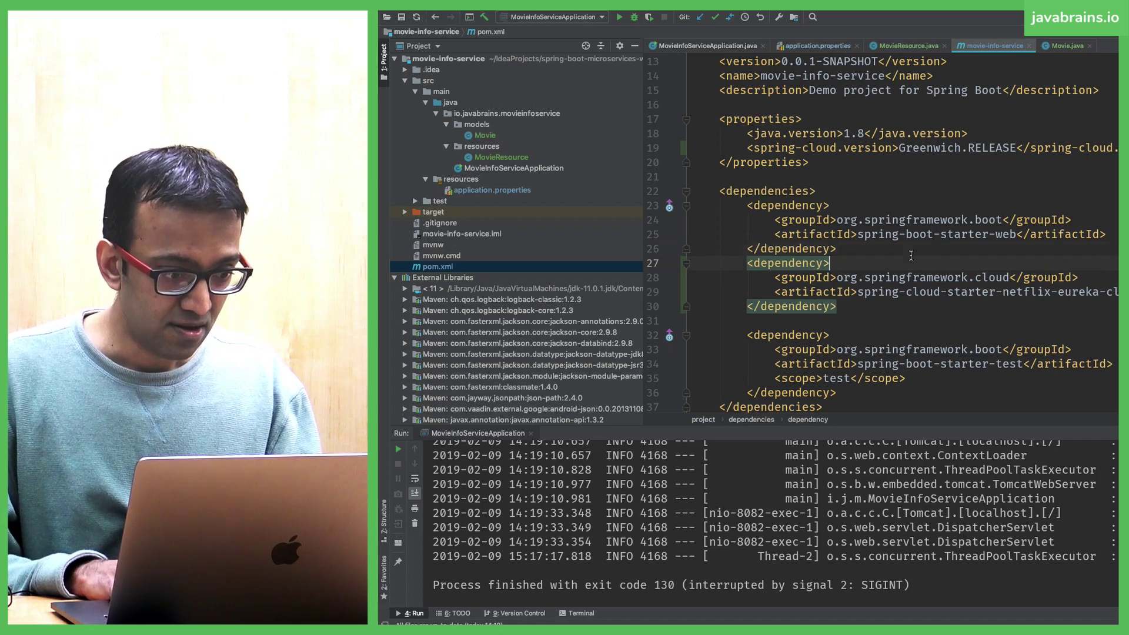
{"action": "key", "text": "Up"}
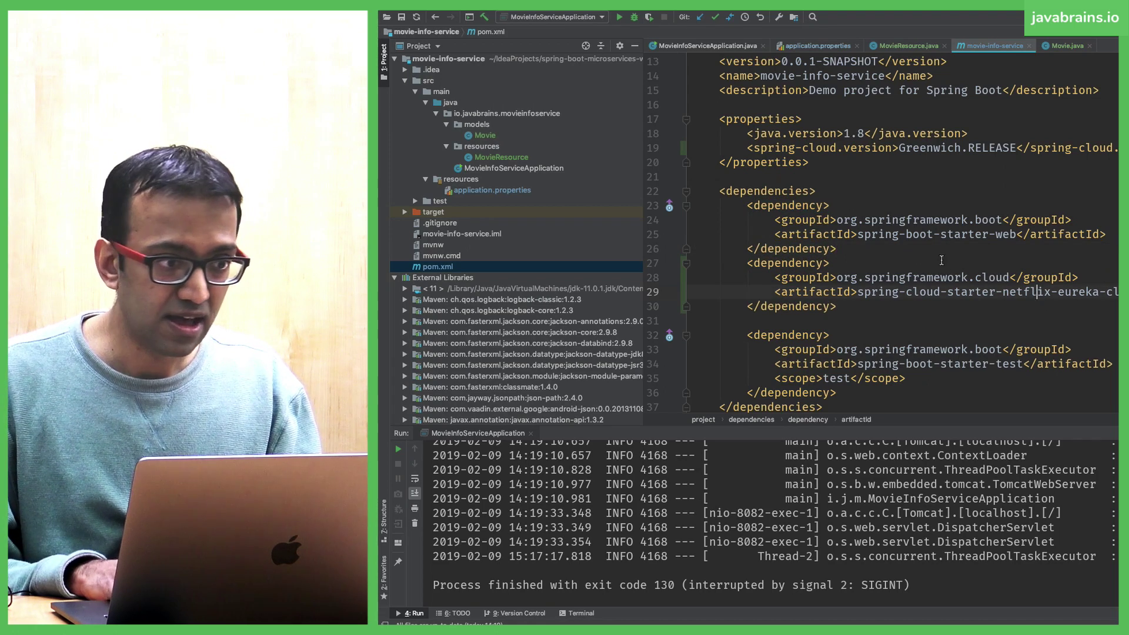
{"action": "scroll", "coordinate": [561, 292], "scroll_direction": "down", "scroll_amount": 5}
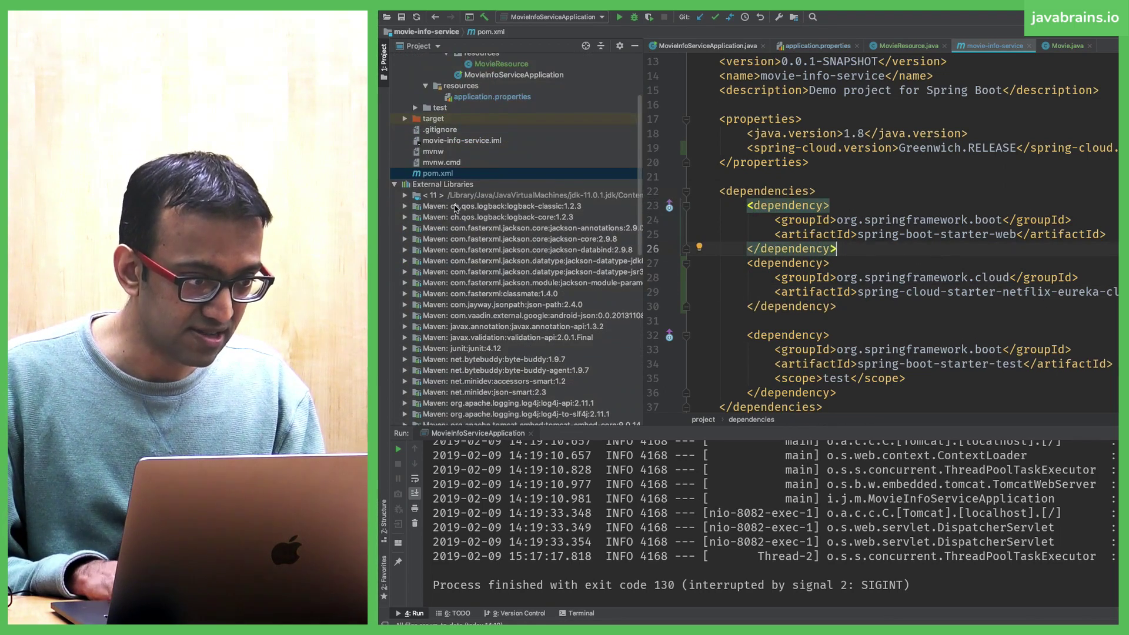
{"action": "scroll", "coordinate": [423, 208], "scroll_direction": "down", "scroll_amount": 3}
{"action": "scroll", "coordinate": [446, 225], "scroll_direction": "down", "scroll_amount": 4}
{"action": "scroll", "coordinate": [467, 242], "scroll_direction": "down", "scroll_amount": 3}
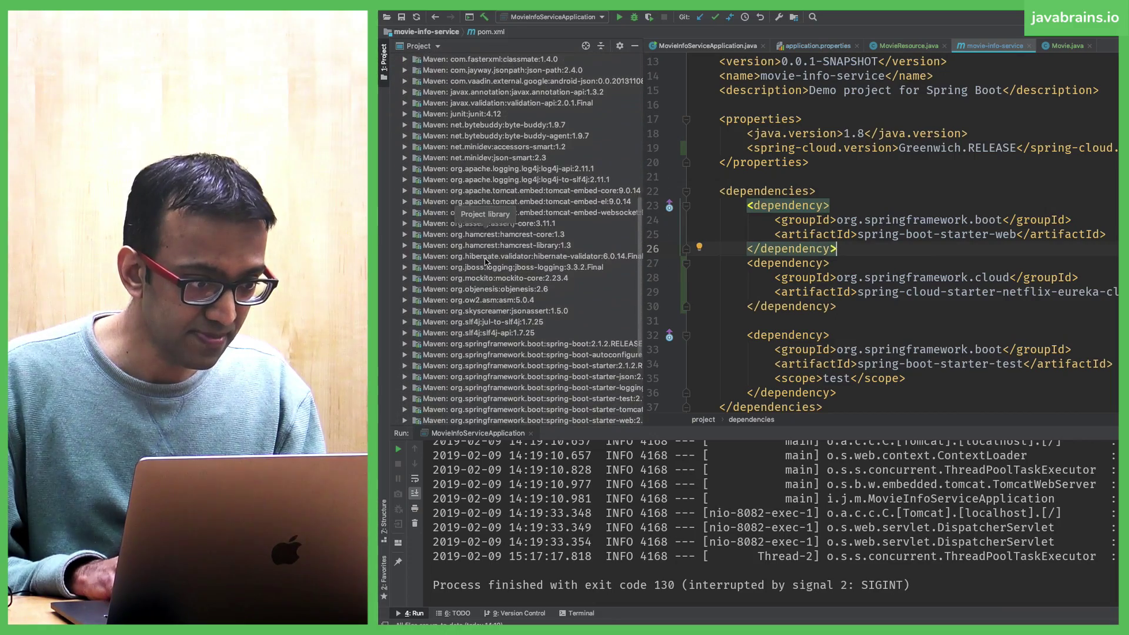
{"action": "scroll", "coordinate": [486, 262], "scroll_direction": "down", "scroll_amount": 4}
{"action": "scroll", "coordinate": [486, 261], "scroll_direction": "down", "scroll_amount": 3}
{"action": "scroll", "coordinate": [485, 260], "scroll_direction": "down", "scroll_amount": 3}
{"action": "scroll", "coordinate": [486, 260], "scroll_direction": "down", "scroll_amount": 2}
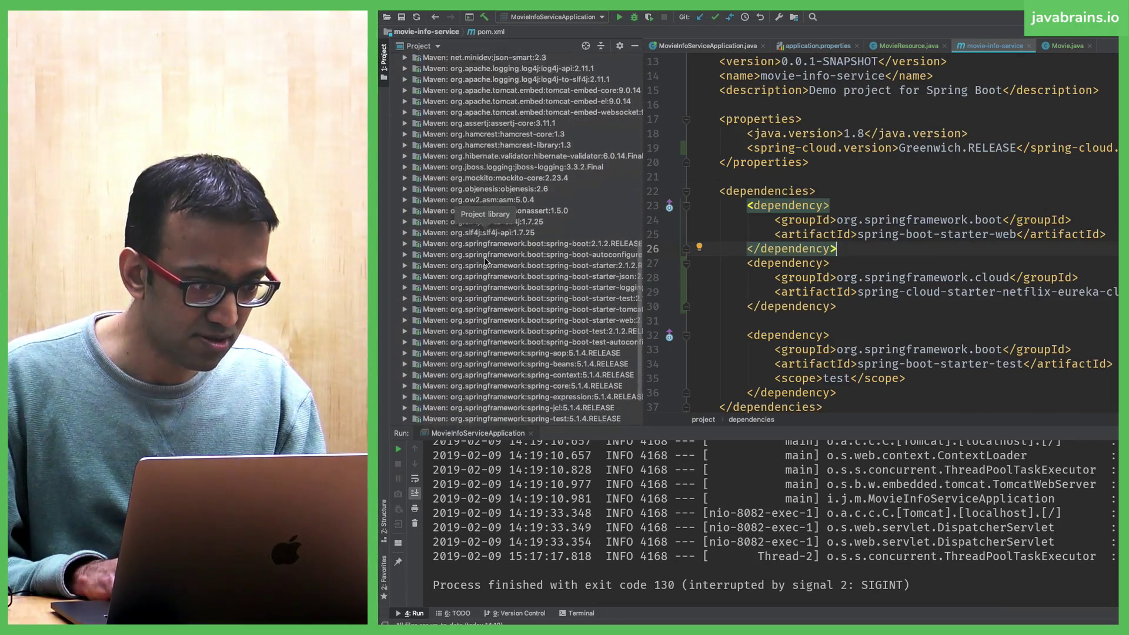
{"action": "scroll", "coordinate": [486, 260], "scroll_direction": "down", "scroll_amount": 3}
{"action": "scroll", "coordinate": [486, 261], "scroll_direction": "down", "scroll_amount": 1}
{"action": "scroll", "coordinate": [485, 262], "scroll_direction": "down", "scroll_amount": 1}
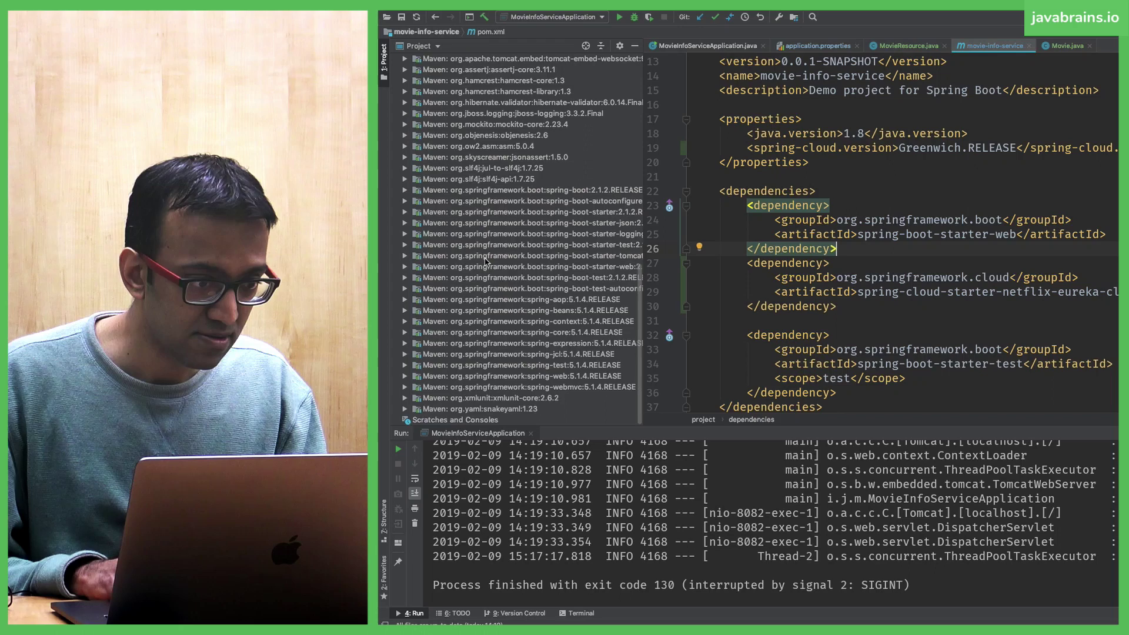
{"action": "scroll", "coordinate": [485, 261], "scroll_direction": "up", "scroll_amount": 1}
{"action": "key", "text": "Escape"}
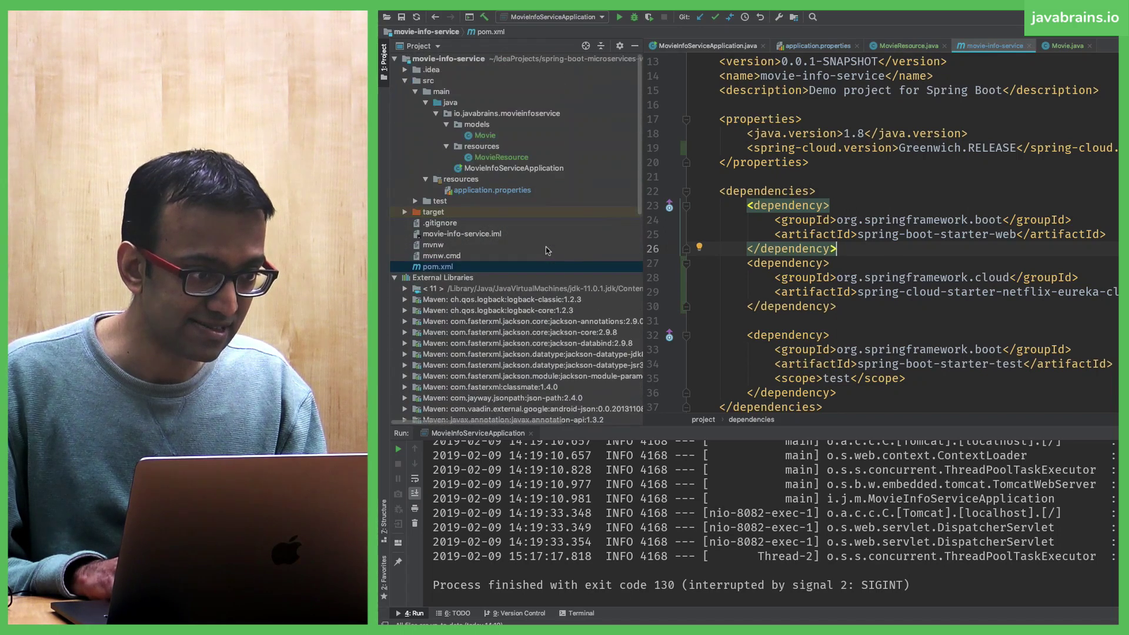
{"action": "left_click", "coordinate": [471, 61]}
{"action": "right_click", "coordinate": [472, 63]}
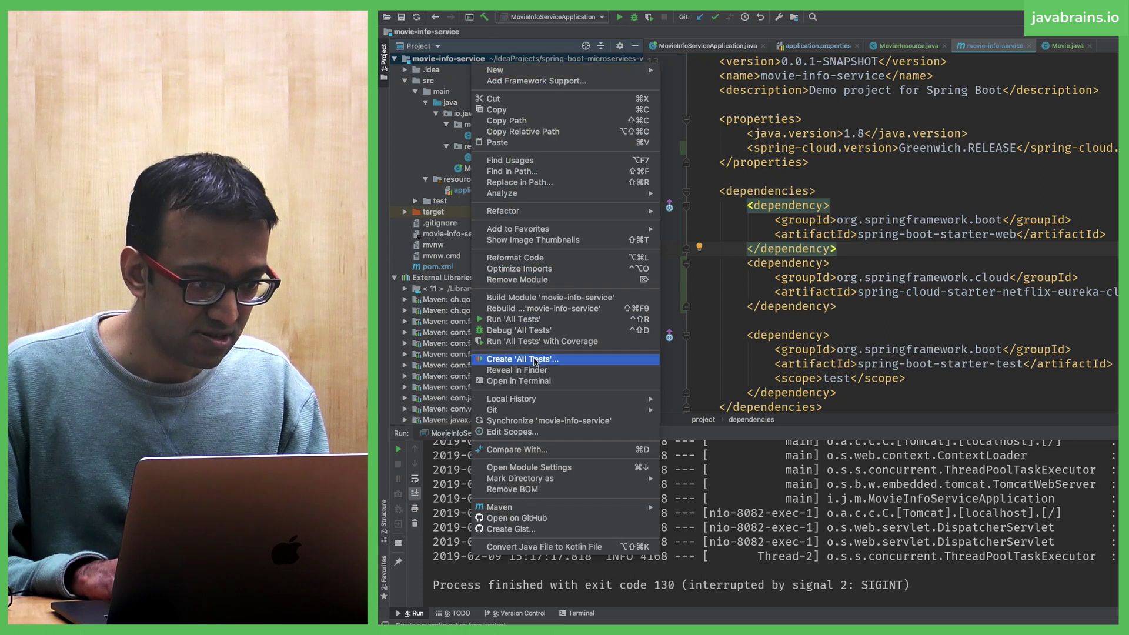
{"action": "mouse_move", "coordinate": [529, 508]}
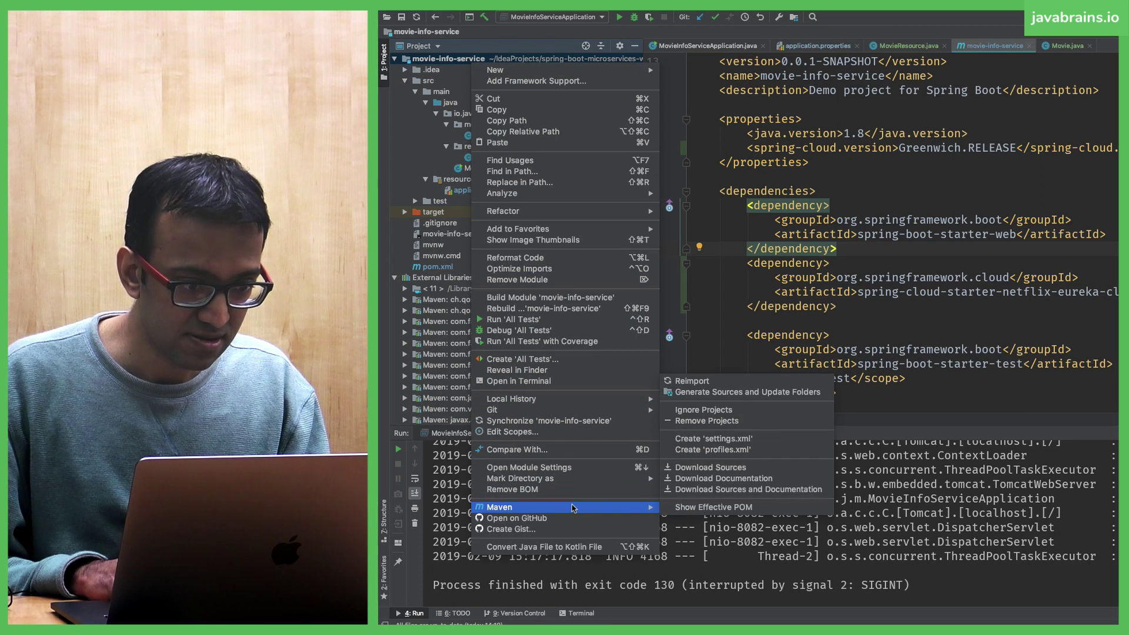
{"action": "left_click", "coordinate": [720, 381]}
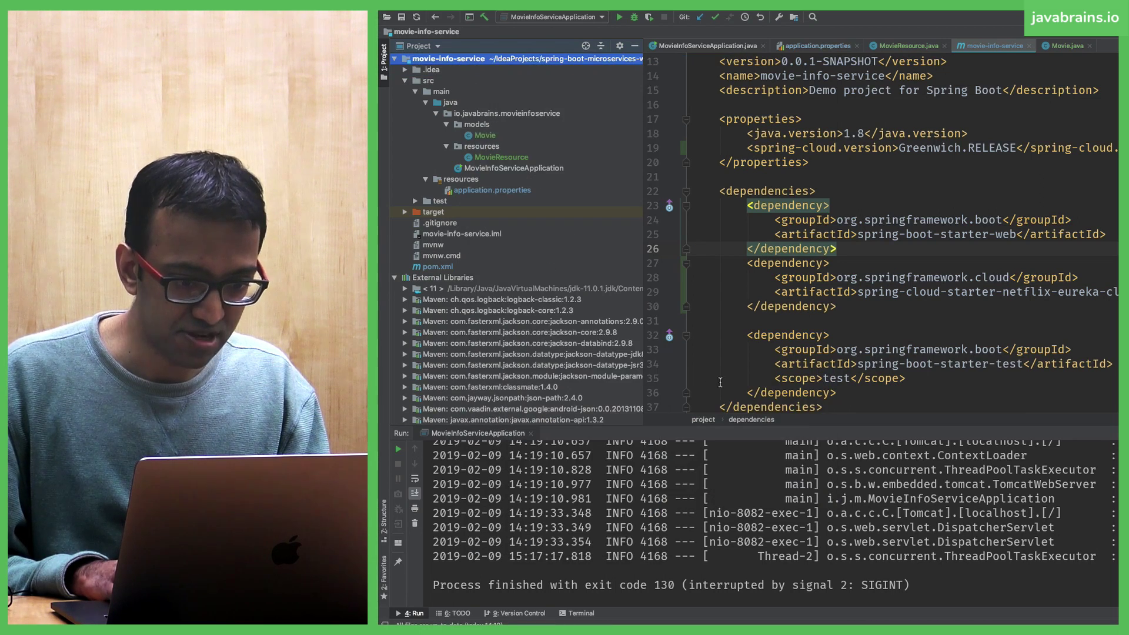
{"action": "left_click", "coordinate": [825, 350]}
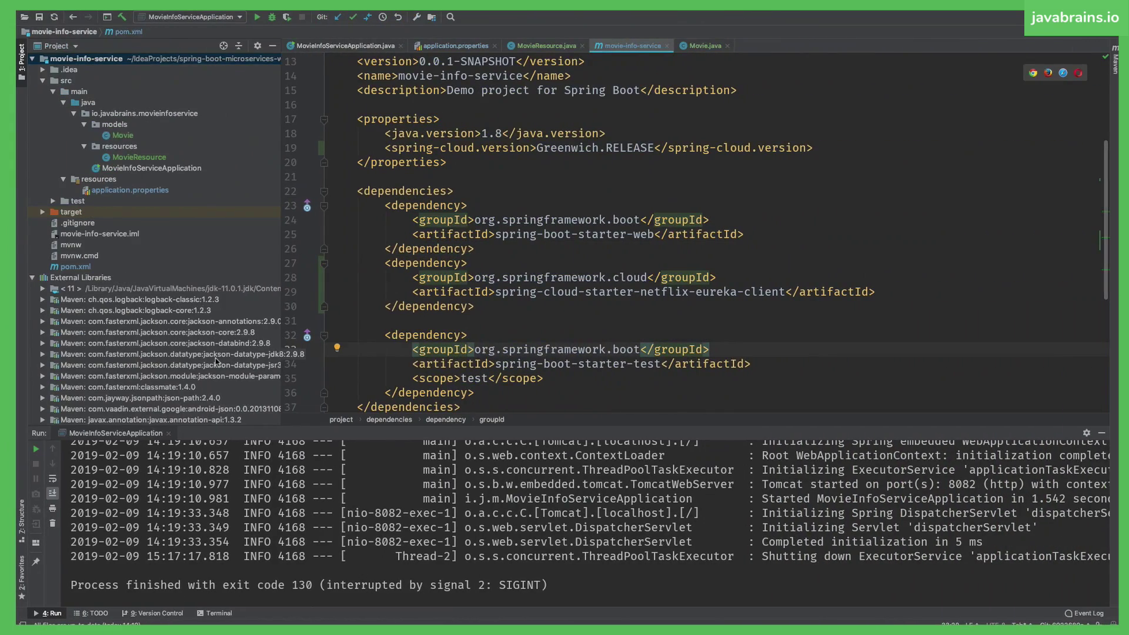
{"action": "scroll", "coordinate": [216, 360], "scroll_direction": "down", "scroll_amount": 2}
{"action": "scroll", "coordinate": [215, 360], "scroll_direction": "down", "scroll_amount": 3}
{"action": "scroll", "coordinate": [216, 360], "scroll_direction": "down", "scroll_amount": 2}
{"action": "scroll", "coordinate": [215, 362], "scroll_direction": "down", "scroll_amount": 2}
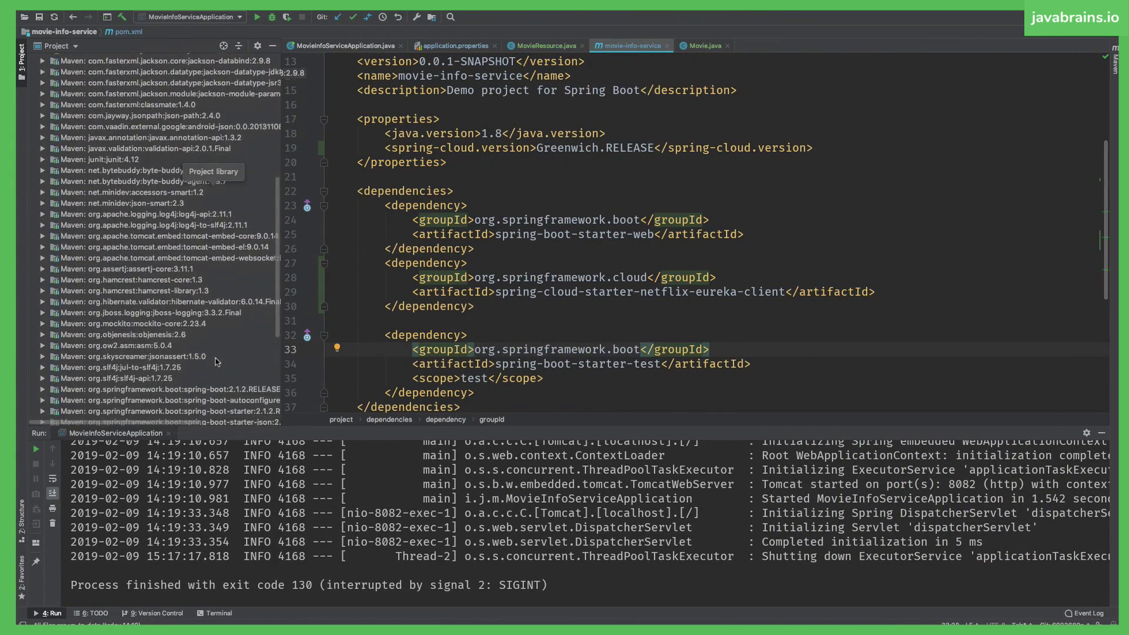
{"action": "scroll", "coordinate": [215, 360], "scroll_direction": "down", "scroll_amount": 2}
{"action": "scroll", "coordinate": [215, 360], "scroll_direction": "down", "scroll_amount": 1}
{"action": "scroll", "coordinate": [218, 360], "scroll_direction": "down", "scroll_amount": 1}
{"action": "scroll", "coordinate": [223, 359], "scroll_direction": "down", "scroll_amount": 1}
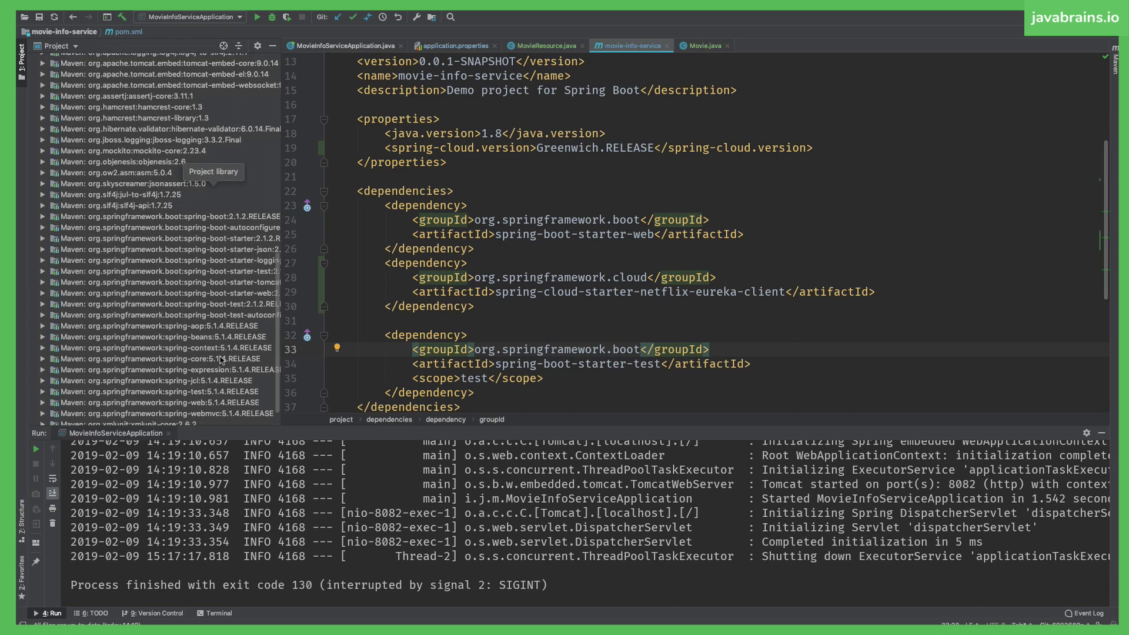
{"action": "scroll", "coordinate": [223, 360], "scroll_direction": "down", "scroll_amount": 2}
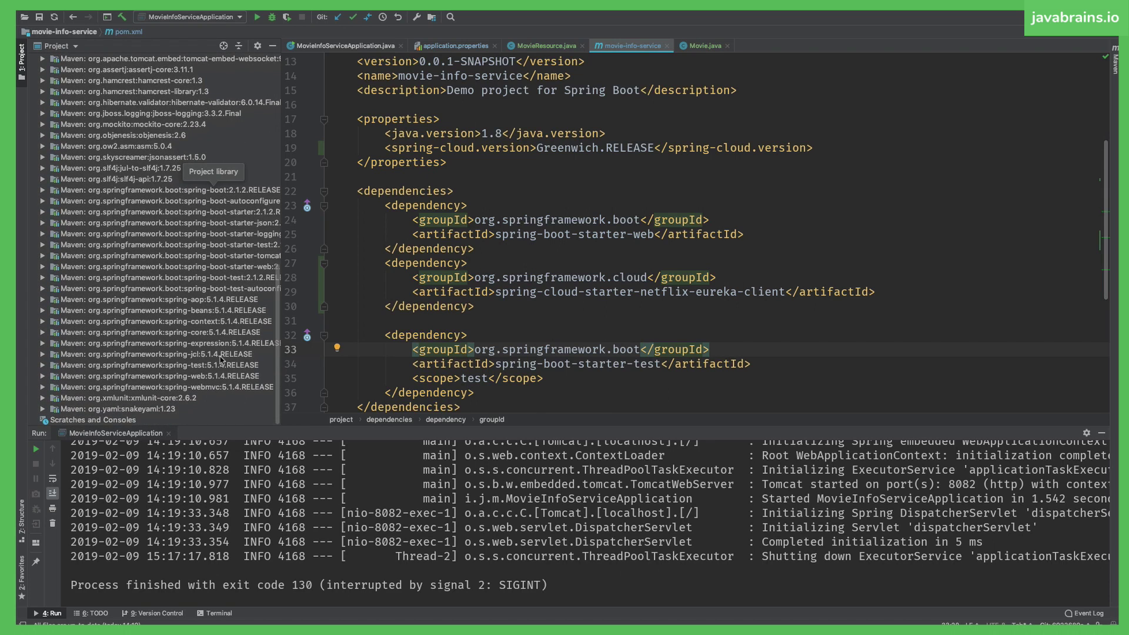
- Hide the Run panel and switch over to the browser
{"action": "key", "text": "super+4"}
{"action": "left_click", "coordinate": [397, 151]}
{"action": "scroll", "coordinate": [540, 207], "scroll_direction": "down", "scroll_amount": 2}
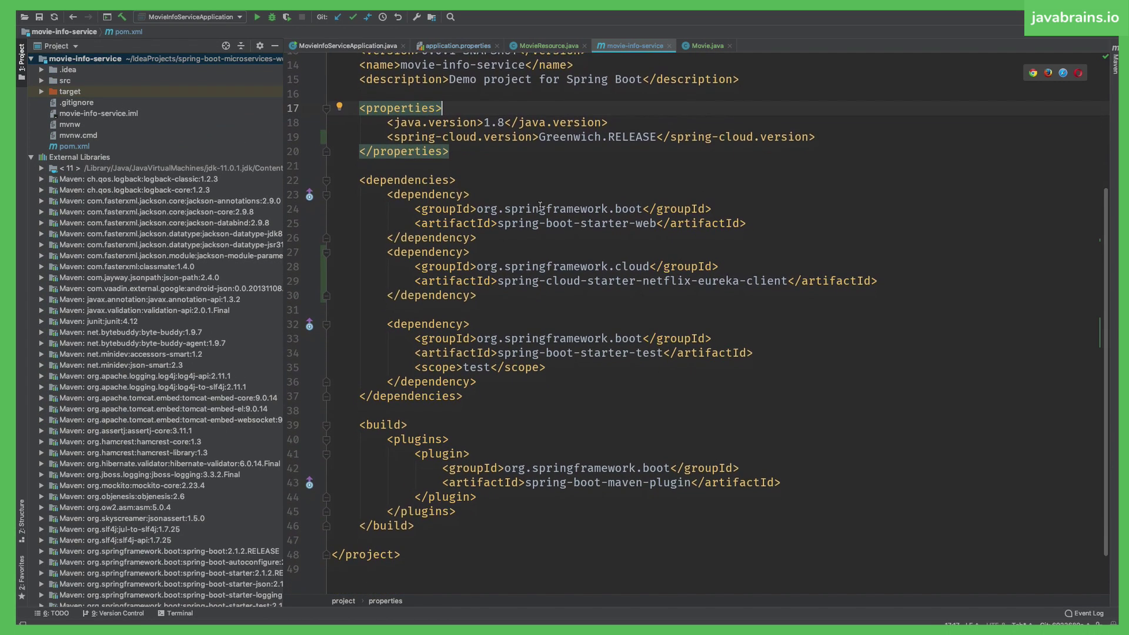
{"action": "scroll", "coordinate": [542, 207], "scroll_direction": "down", "scroll_amount": 2}
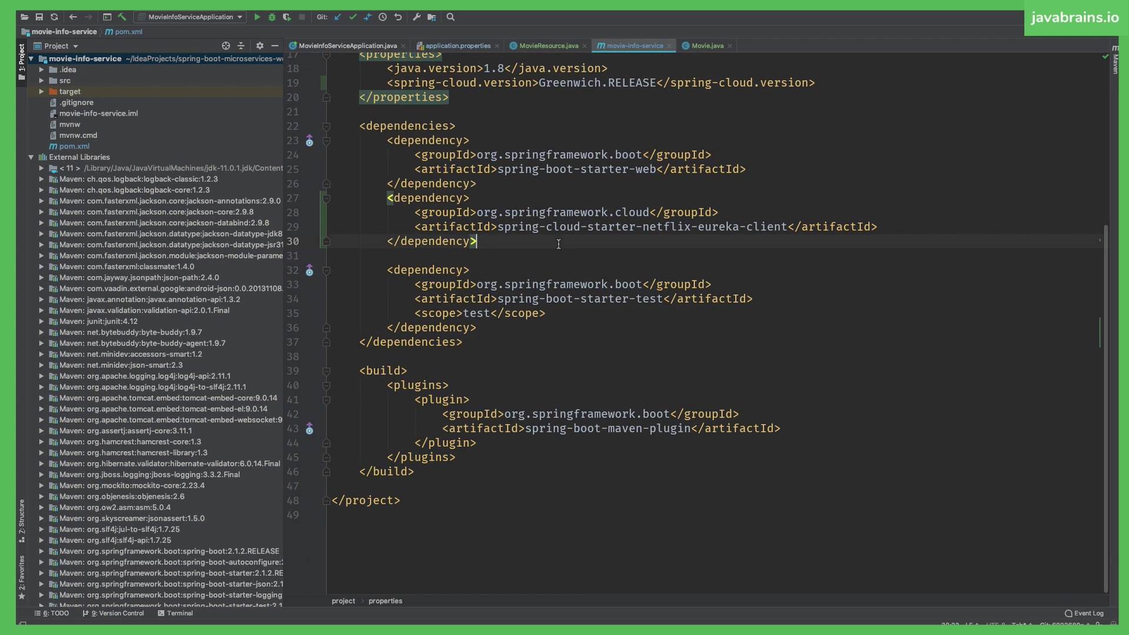
{"action": "key", "text": "super+Tab"}
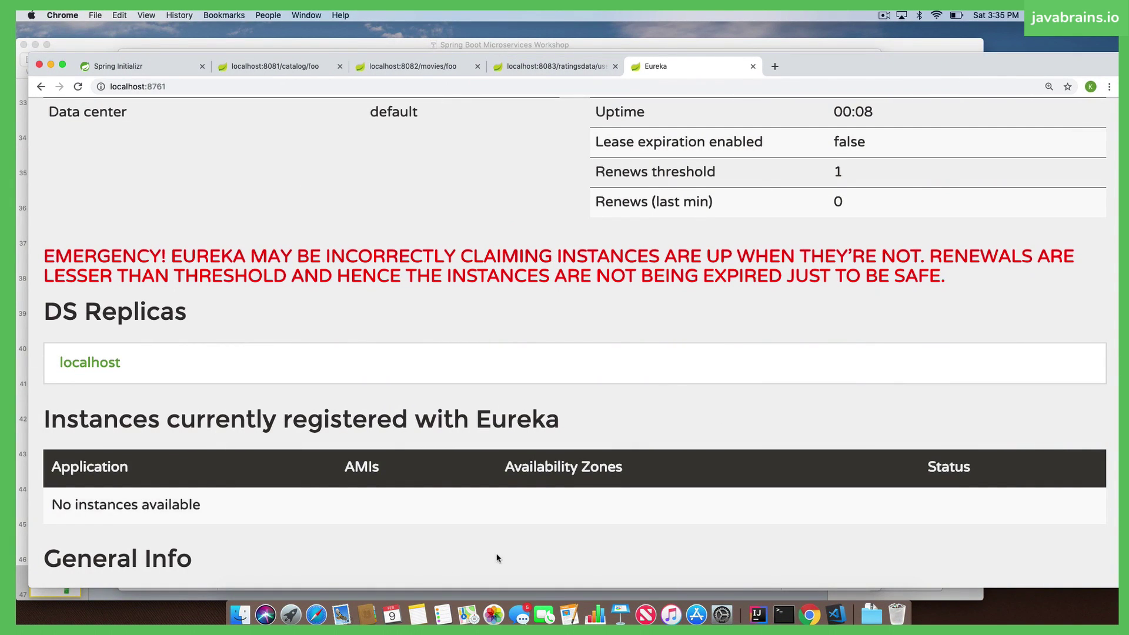
- Select the entire raw reference pom.xml on GitHub for copying and return to the IDE
{"action": "left_click", "coordinate": [316, 615]}
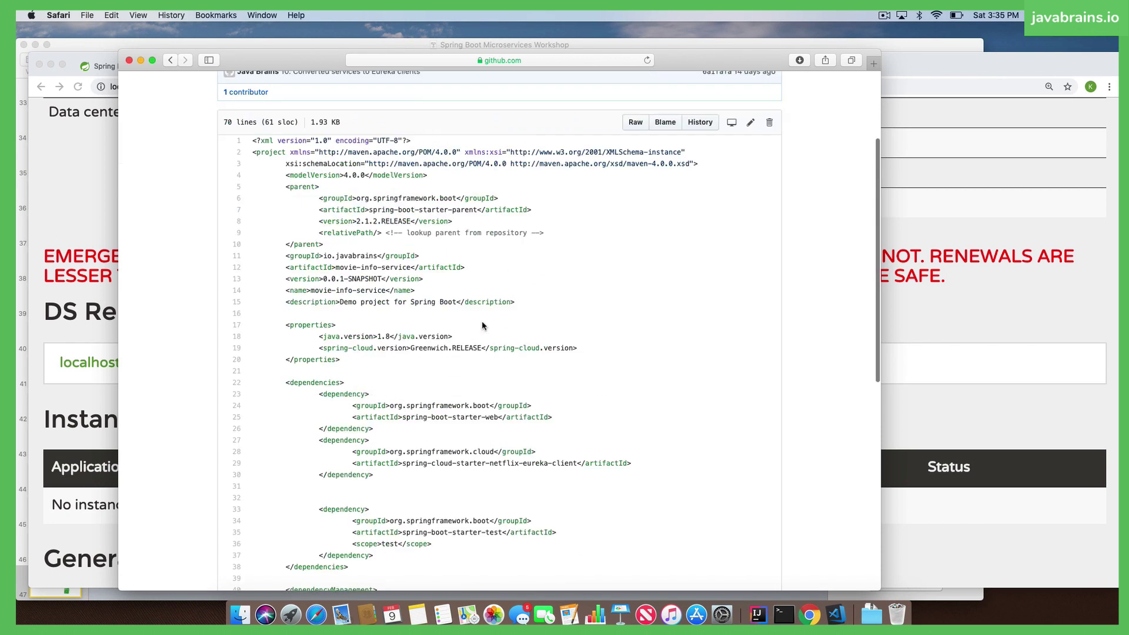
{"action": "scroll", "coordinate": [481, 325], "scroll_direction": "up", "scroll_amount": 3}
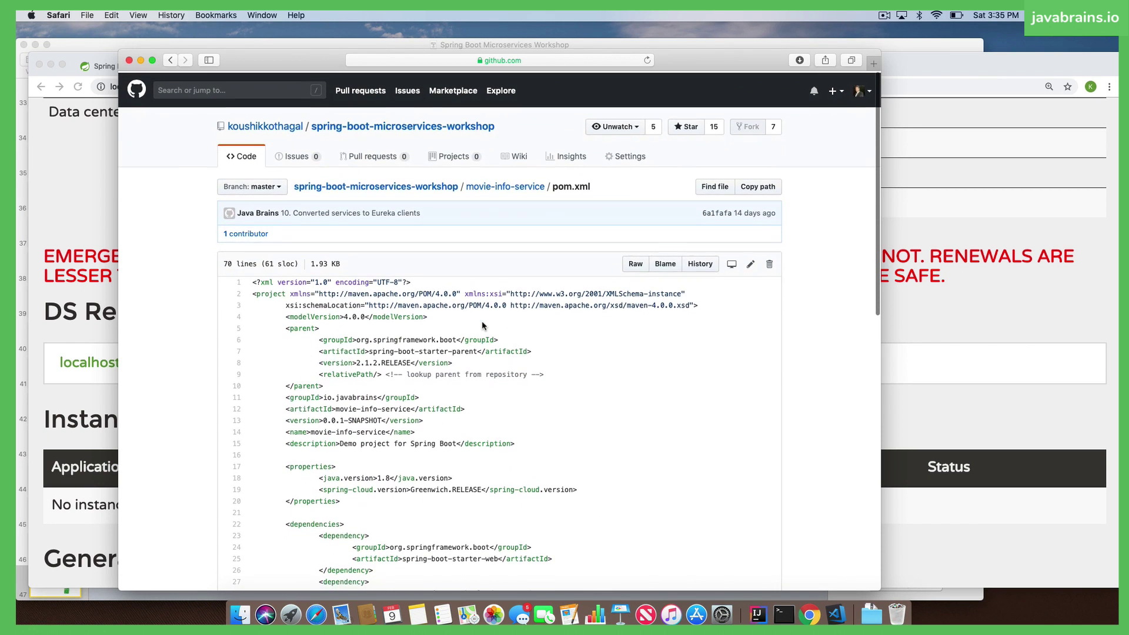
{"action": "left_click", "coordinate": [637, 265]}
{"action": "key", "text": "super+a"}
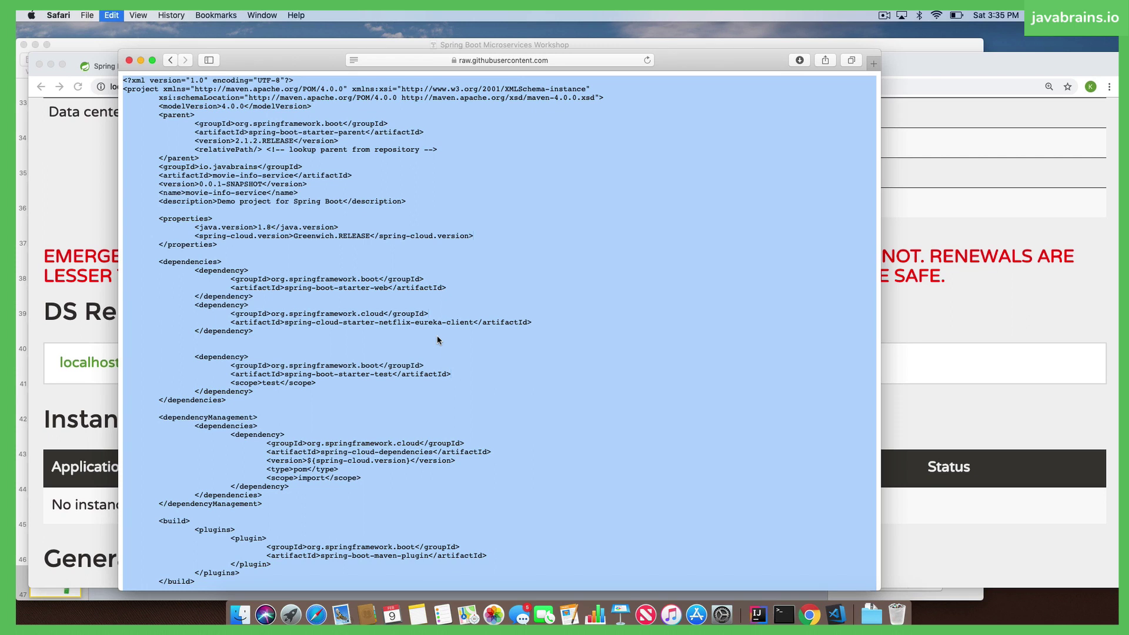
{"action": "scroll", "coordinate": [484, 361], "scroll_direction": "down", "scroll_amount": 3}
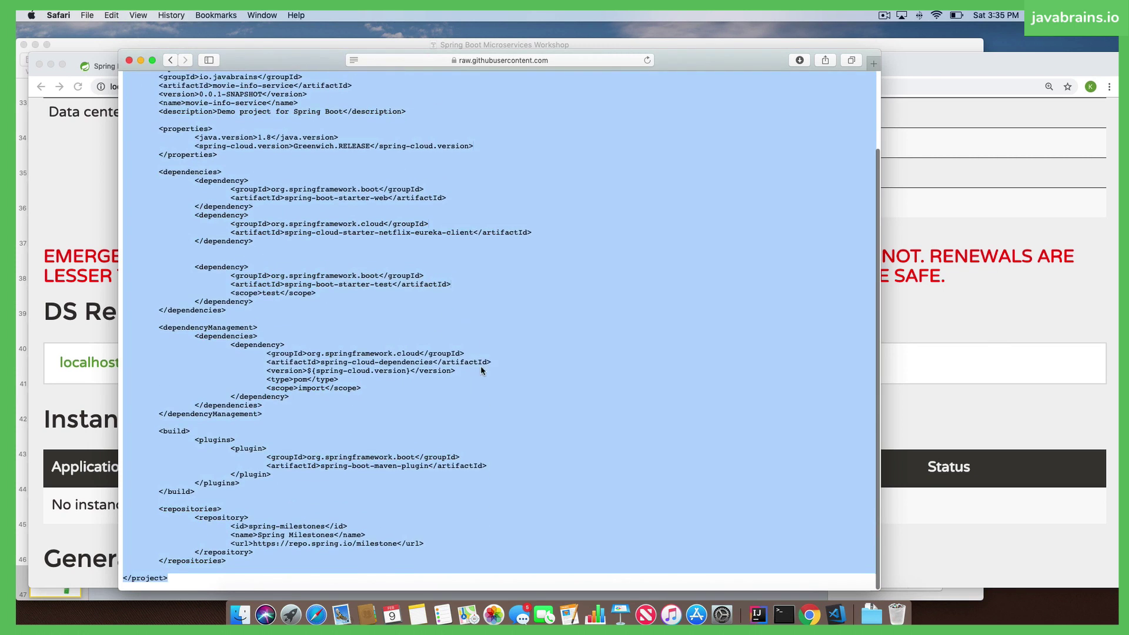
{"action": "left_click", "coordinate": [398, 412]}
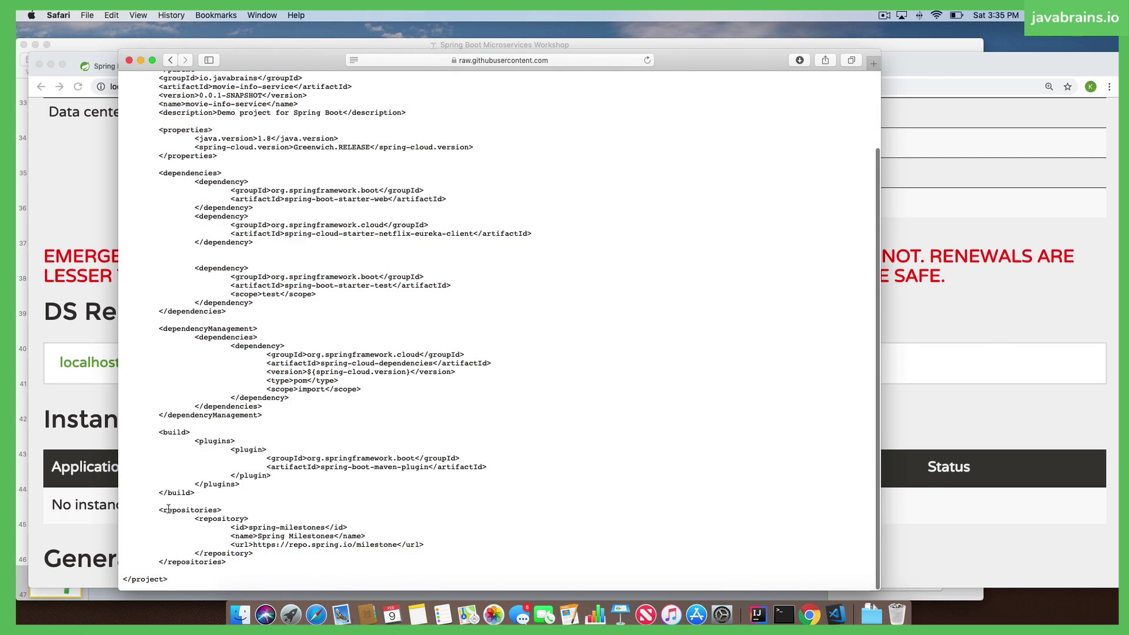
{"action": "left_click_drag", "start_coordinate": [167, 509], "coordinate": [294, 567]}
{"action": "left_click", "coordinate": [396, 382]}
{"action": "key", "text": "super+a"}
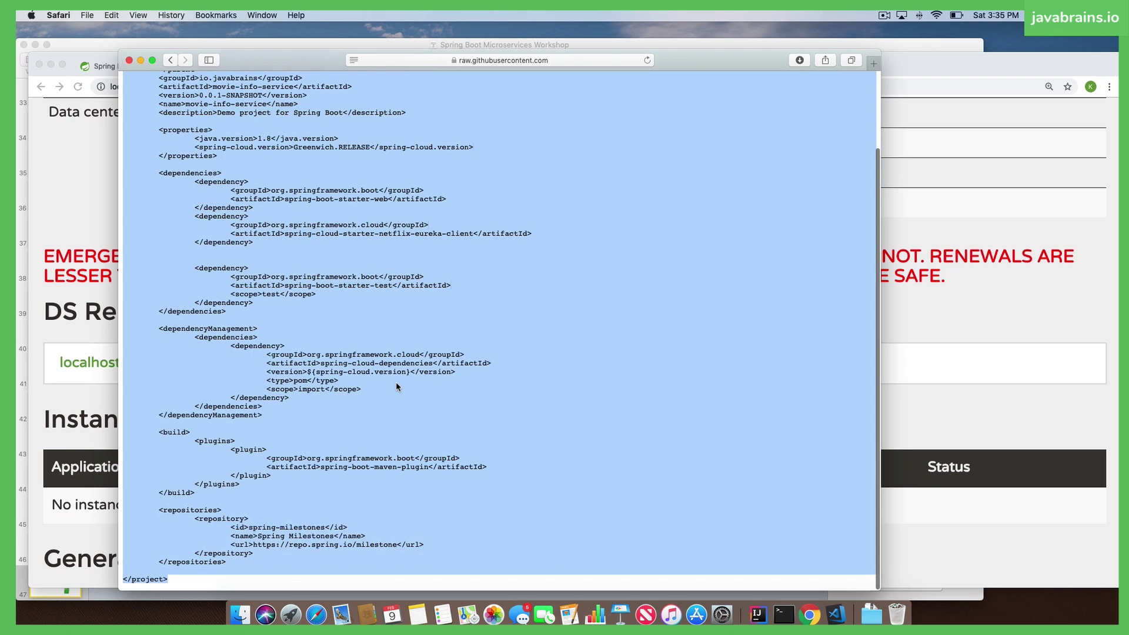
{"action": "key", "text": "super+Tab"}
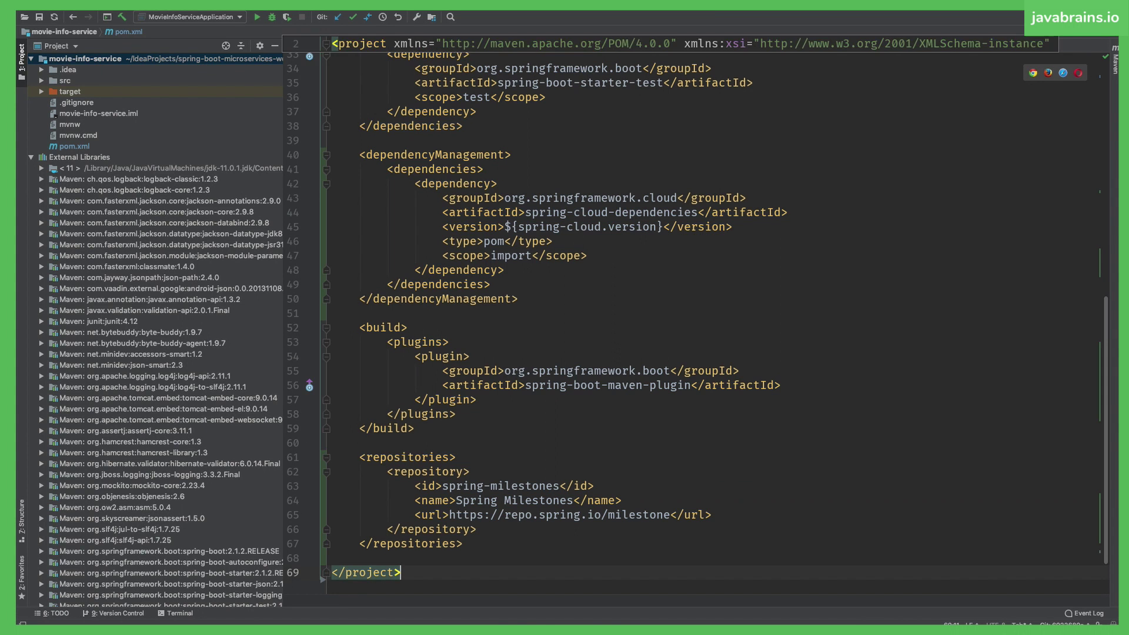
- Review the pasted pom's build and spring-milestones repositories sections
{"action": "left_click", "coordinate": [504, 357]}
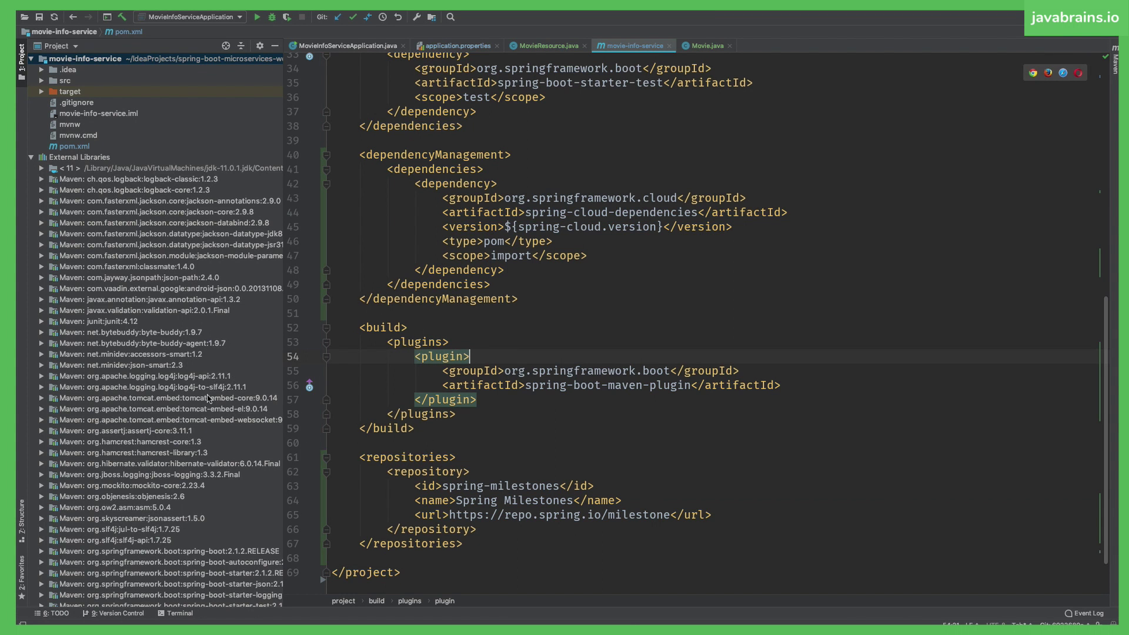
{"action": "scroll", "coordinate": [203, 415], "scroll_direction": "down", "scroll_amount": 5}
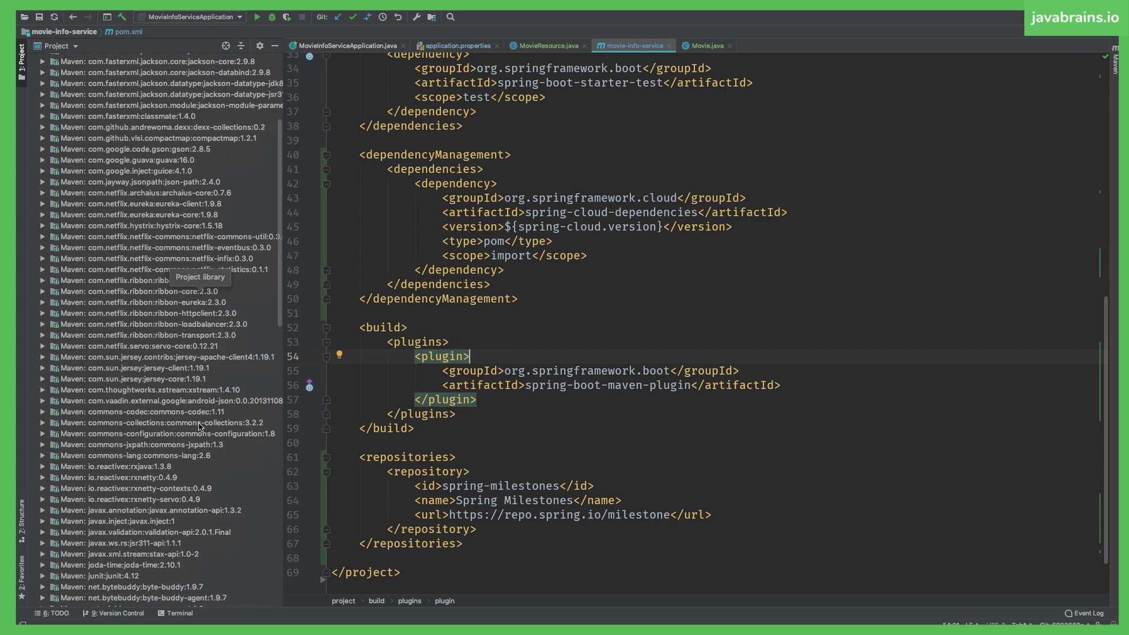
{"action": "scroll", "coordinate": [200, 427], "scroll_direction": "down", "scroll_amount": 2}
{"action": "scroll", "coordinate": [200, 427], "scroll_direction": "down", "scroll_amount": 2}
{"action": "scroll", "coordinate": [200, 427], "scroll_direction": "down", "scroll_amount": 2}
{"action": "scroll", "coordinate": [200, 426], "scroll_direction": "down", "scroll_amount": 2}
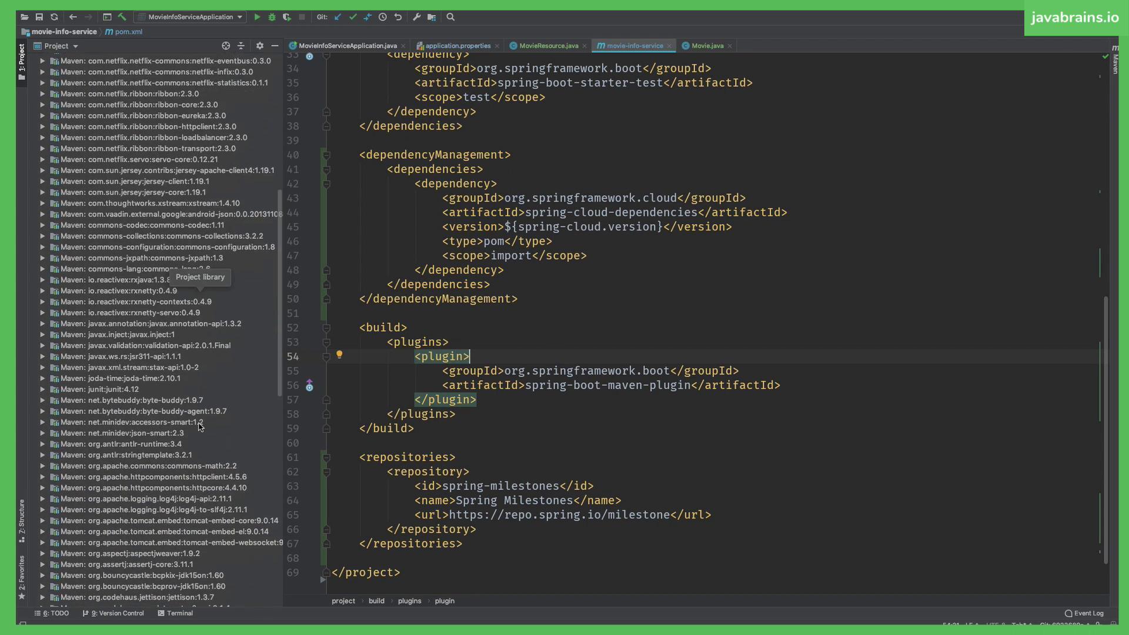
{"action": "scroll", "coordinate": [201, 426], "scroll_direction": "down", "scroll_amount": 2}
{"action": "scroll", "coordinate": [200, 426], "scroll_direction": "down", "scroll_amount": 2}
{"action": "scroll", "coordinate": [200, 426], "scroll_direction": "down", "scroll_amount": 2}
{"action": "scroll", "coordinate": [200, 426], "scroll_direction": "down", "scroll_amount": 2}
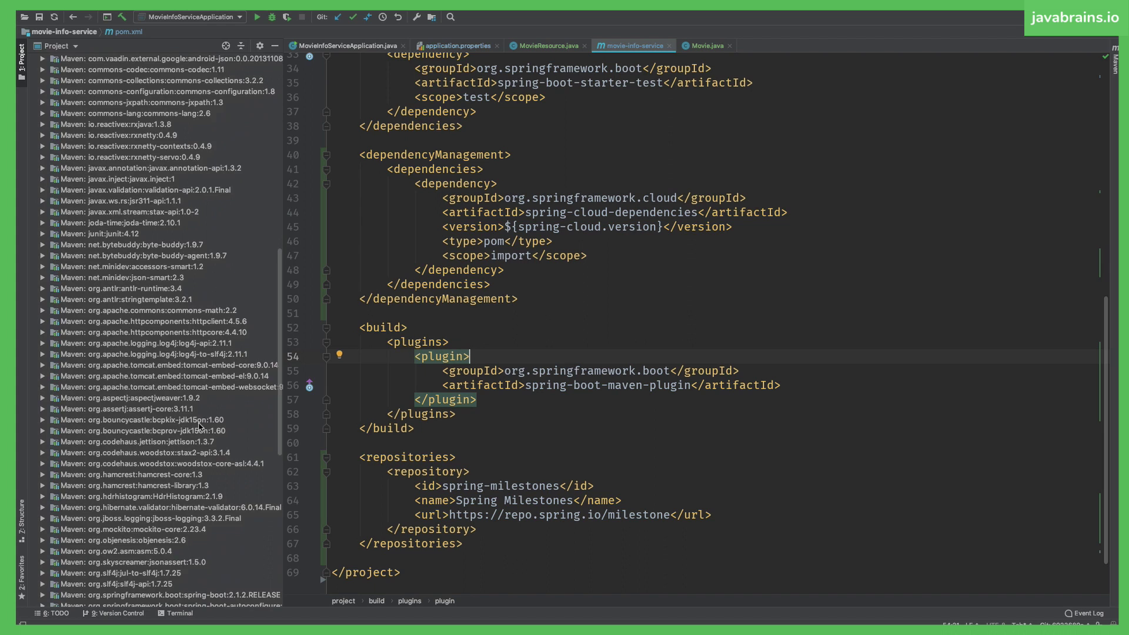
{"action": "scroll", "coordinate": [200, 426], "scroll_direction": "down", "scroll_amount": 2}
{"action": "scroll", "coordinate": [201, 427], "scroll_direction": "down", "scroll_amount": 2}
{"action": "scroll", "coordinate": [201, 427], "scroll_direction": "down", "scroll_amount": 2}
{"action": "scroll", "coordinate": [200, 426], "scroll_direction": "down", "scroll_amount": 2}
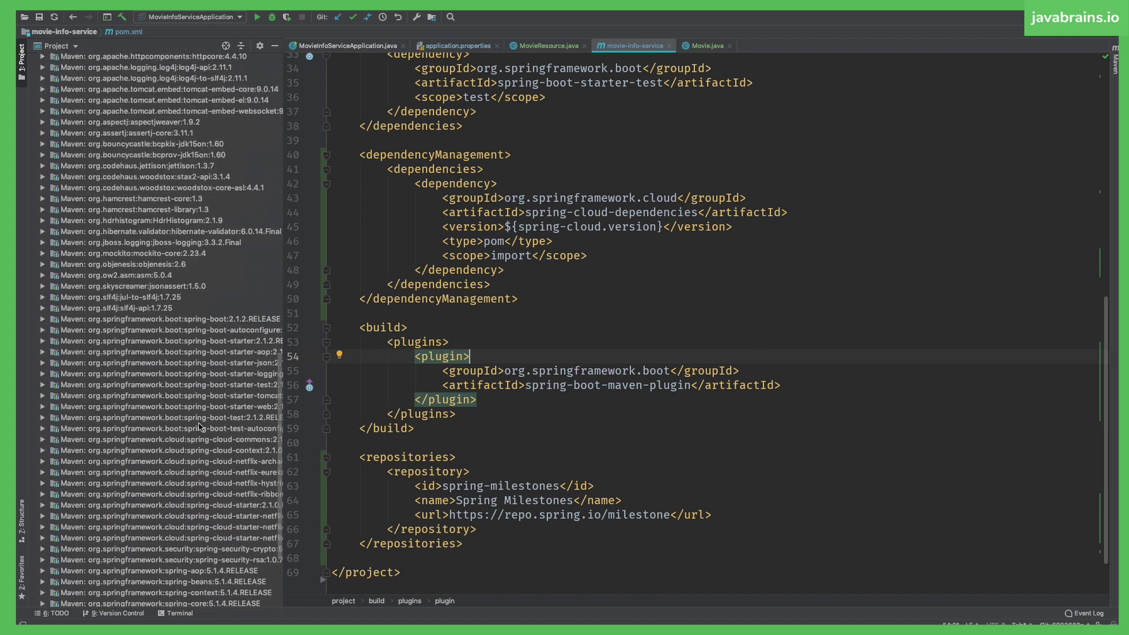
{"action": "scroll", "coordinate": [201, 427], "scroll_direction": "down", "scroll_amount": 2}
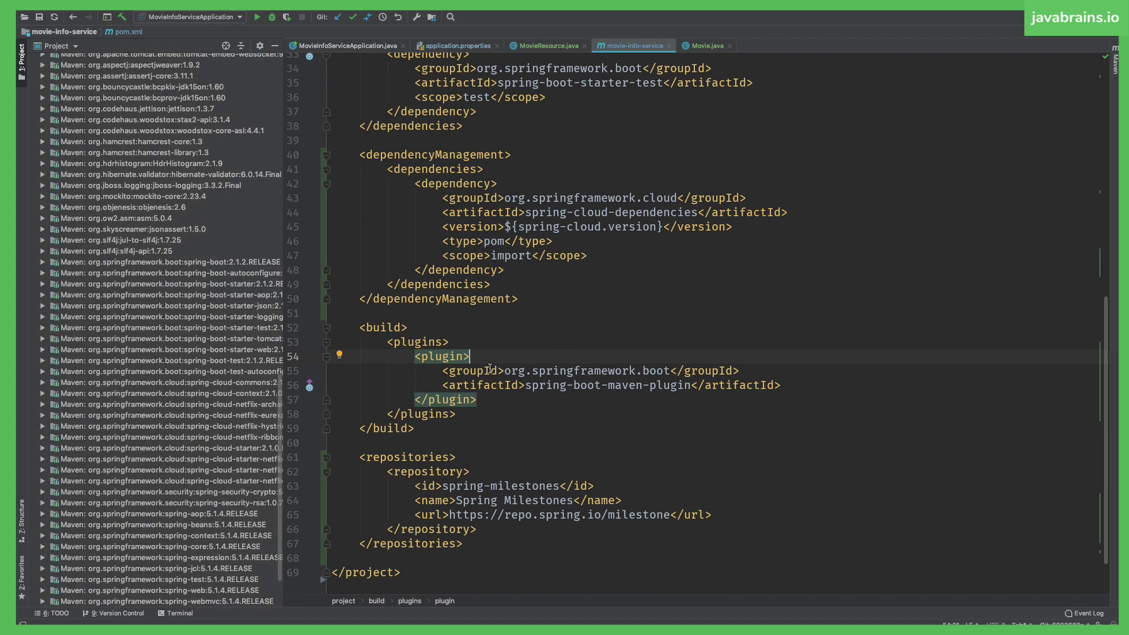
{"action": "left_click", "coordinate": [586, 432]}
{"action": "scroll", "coordinate": [424, 404], "scroll_direction": "down", "scroll_amount": 1}
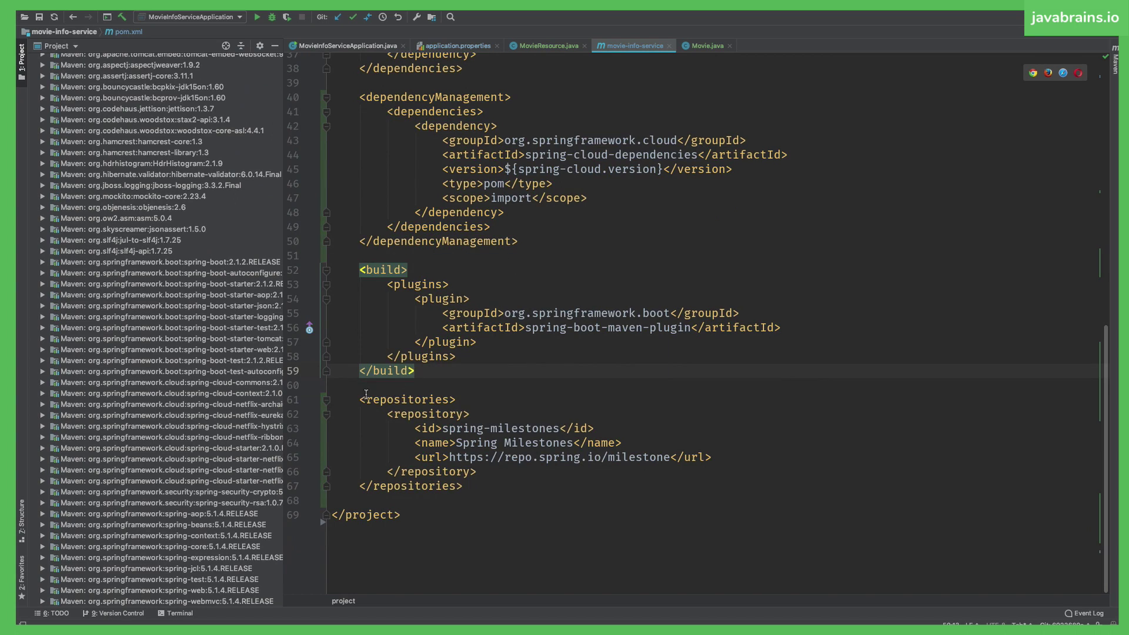
{"action": "left_click_drag", "start_coordinate": [361, 399], "coordinate": [527, 486]}
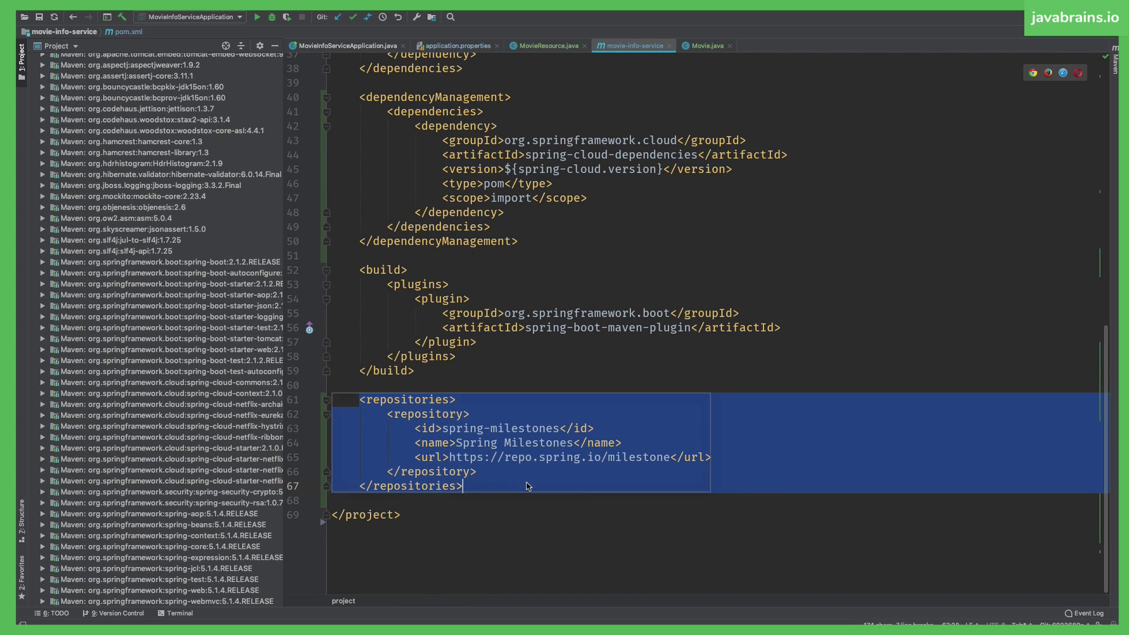
{"action": "left_click", "coordinate": [547, 371]}
{"action": "scroll", "coordinate": [580, 356], "scroll_direction": "up", "scroll_amount": 1}
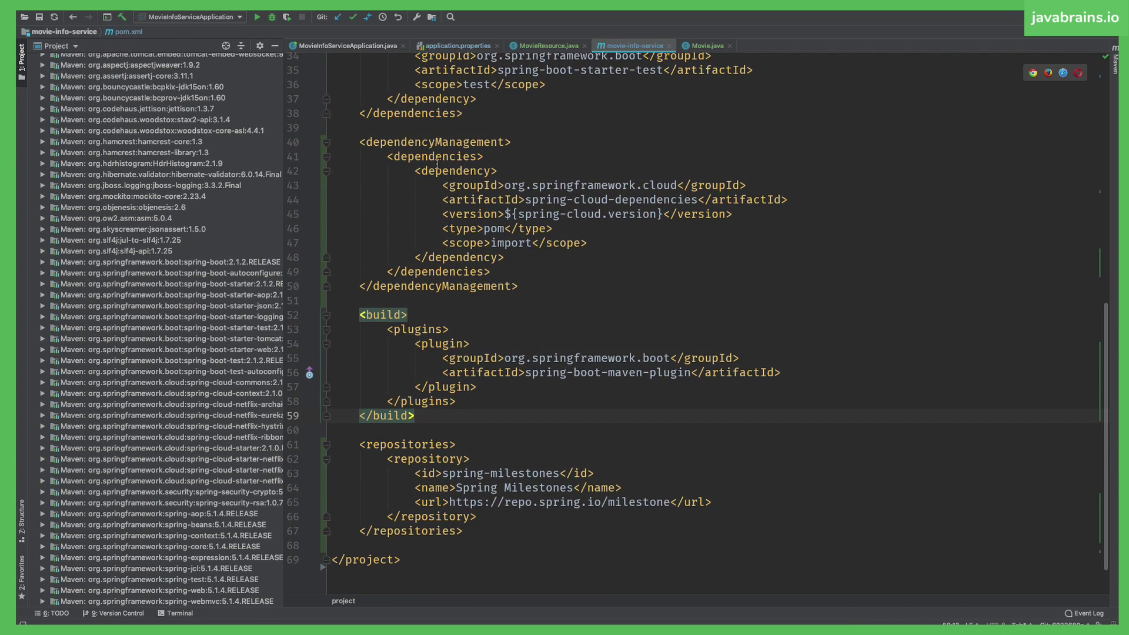
- Review the spring-cloud-dependencies dependencyManagement block and the Spring Boot parent coordinates
{"action": "left_click_drag", "start_coordinate": [359, 137], "coordinate": [560, 294]}
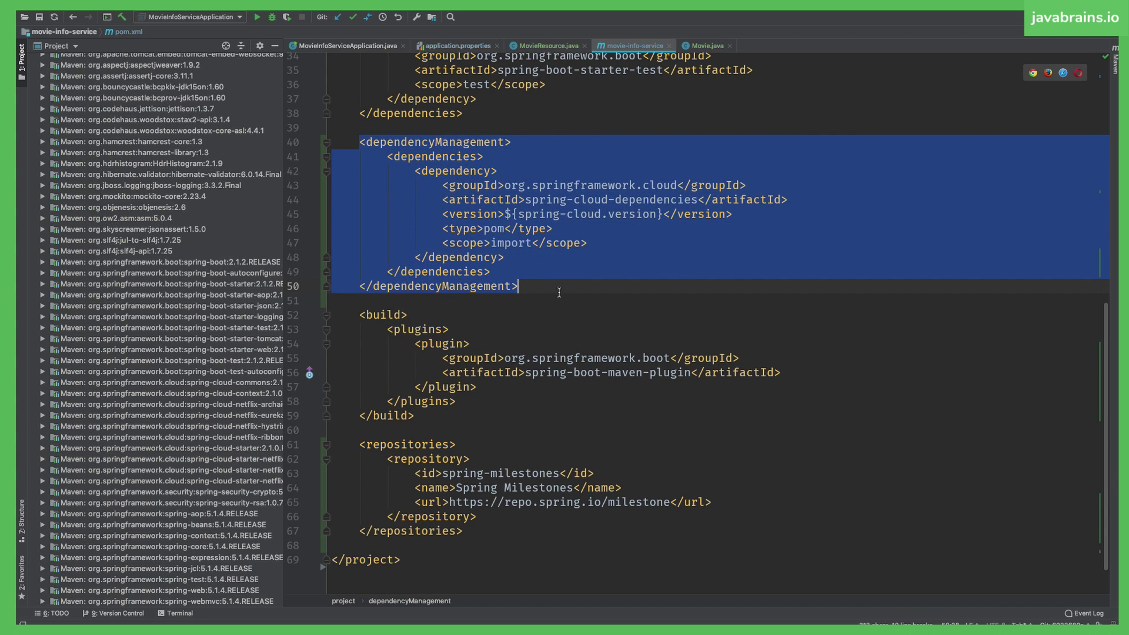
{"action": "left_click", "coordinate": [560, 294]}
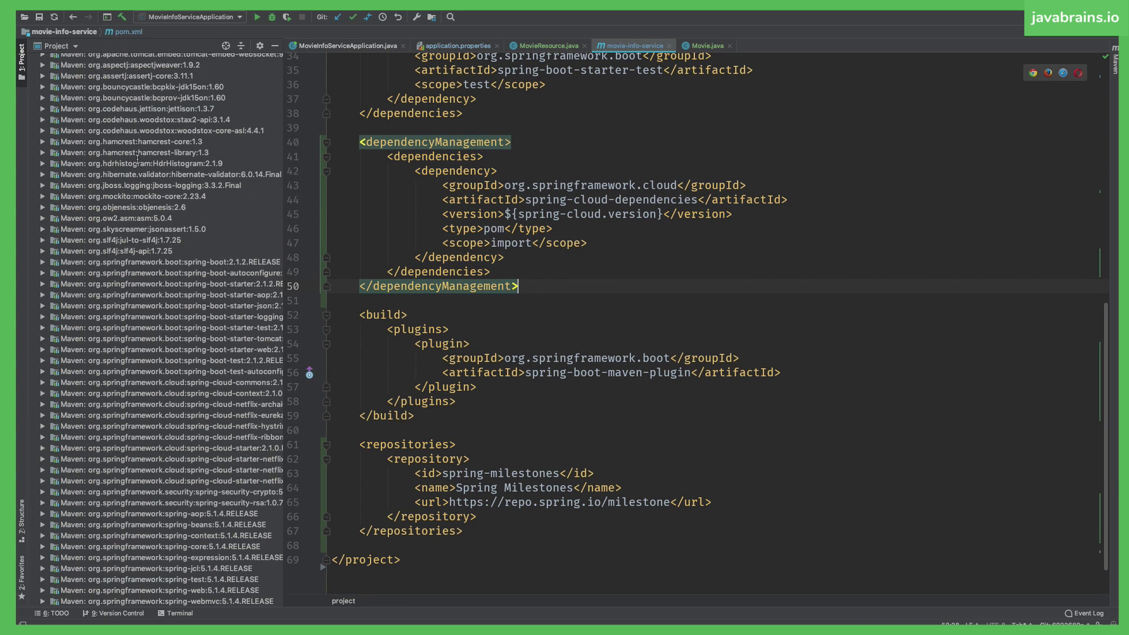
{"action": "left_click", "coordinate": [502, 170]}
{"action": "scroll", "coordinate": [501, 159], "scroll_direction": "up", "scroll_amount": 4}
{"action": "scroll", "coordinate": [502, 149], "scroll_direction": "up", "scroll_amount": 7}
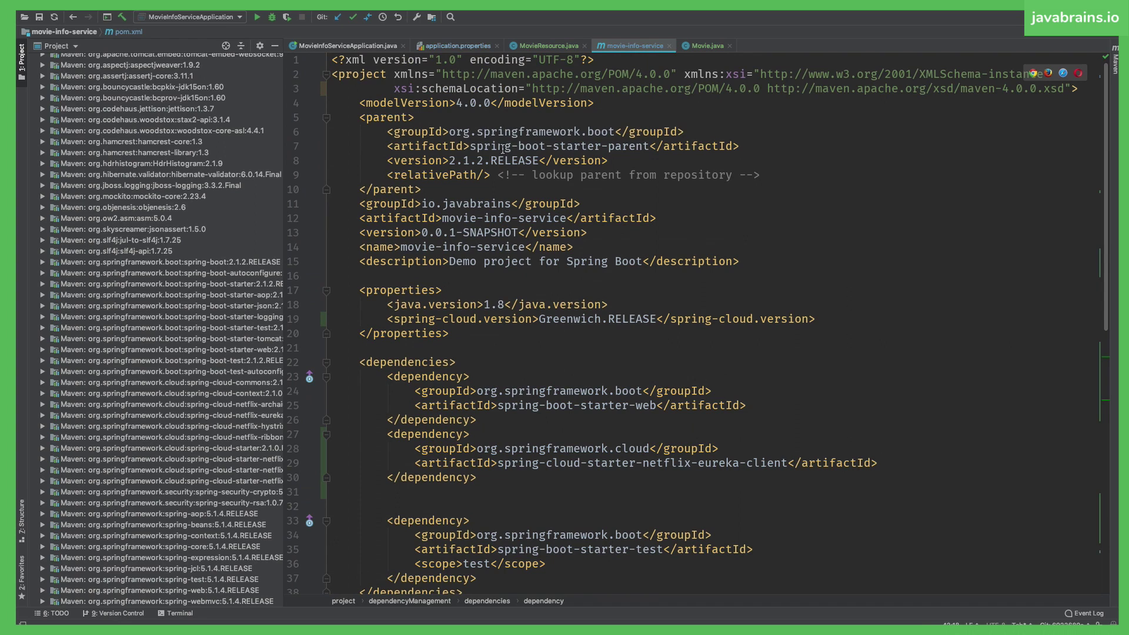
{"action": "left_click_drag", "start_coordinate": [511, 146], "coordinate": [477, 131]}
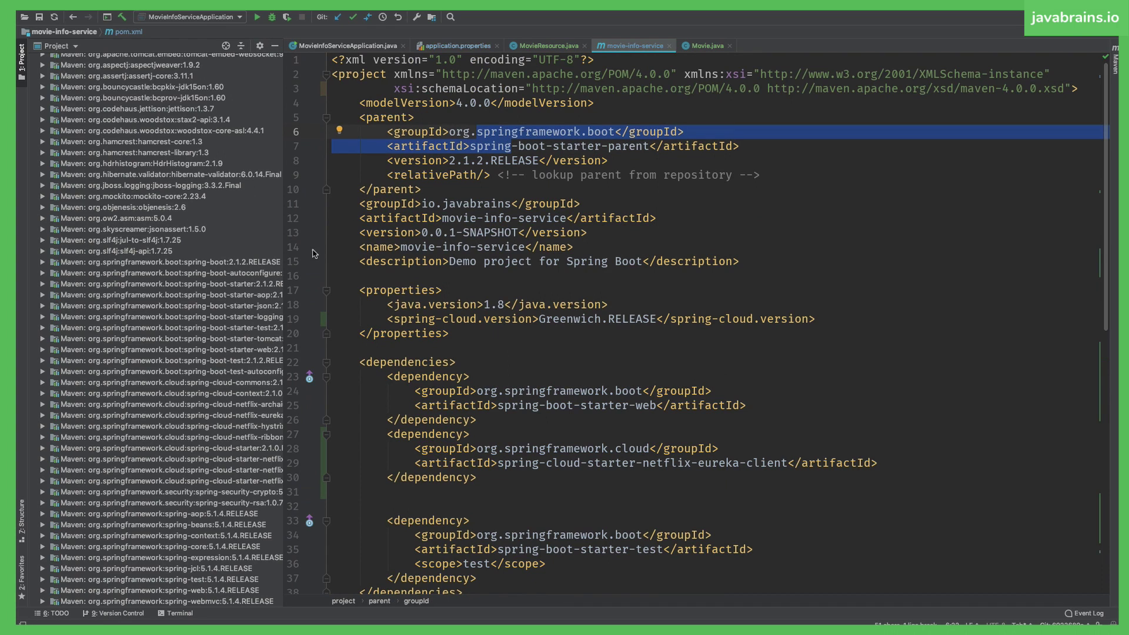
- Run MovieInfoServiceApplication from its main method and switch to the Eureka page in Chrome
{"action": "left_click", "coordinate": [357, 46]}
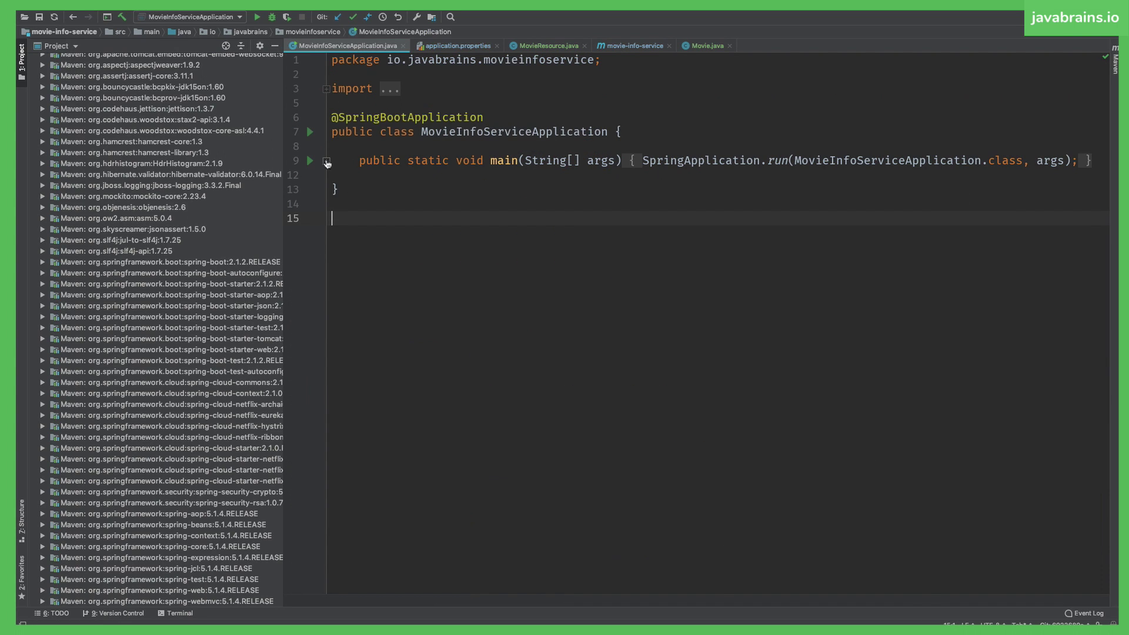
{"action": "left_click", "coordinate": [310, 161]}
{"action": "left_click", "coordinate": [347, 166]}
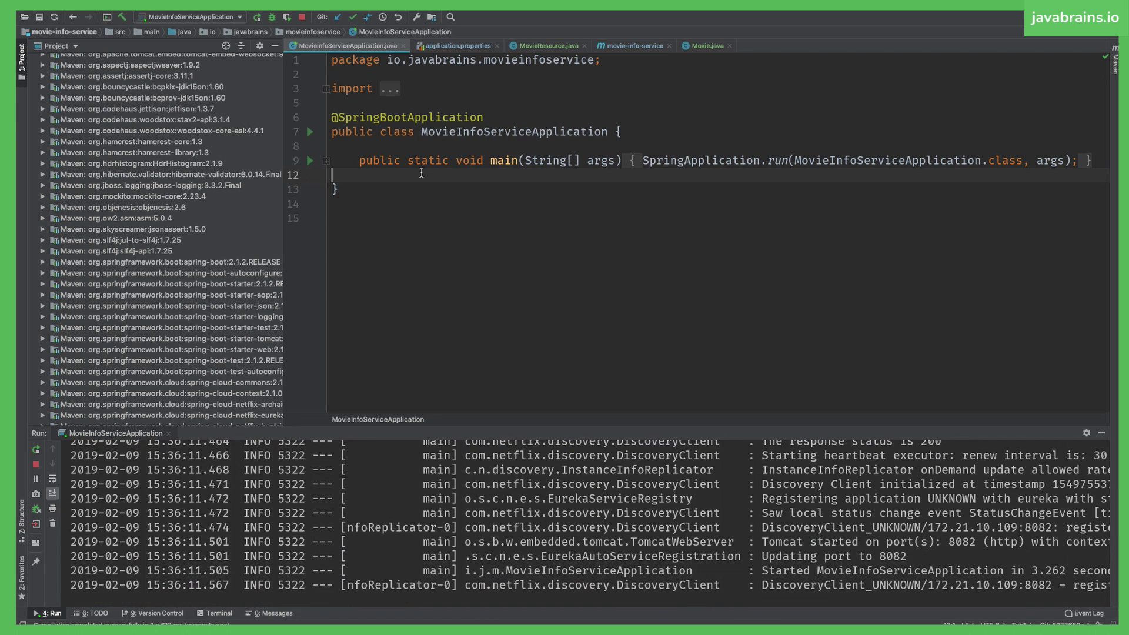
{"action": "key", "text": "super+Tab"}
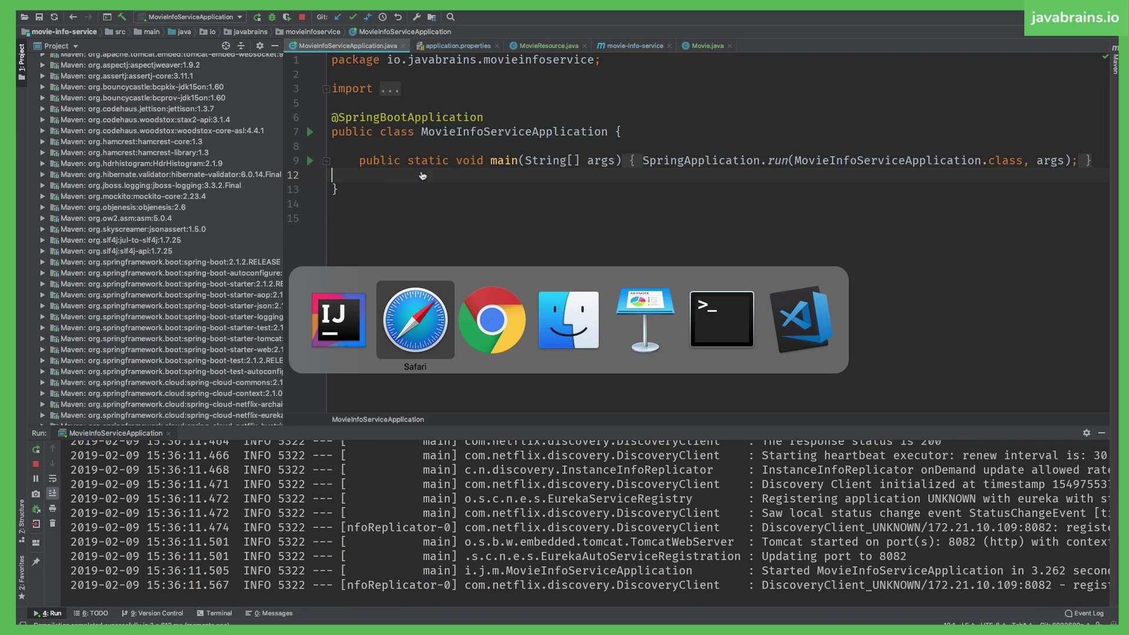
{"action": "key", "text": "super+Tab"}
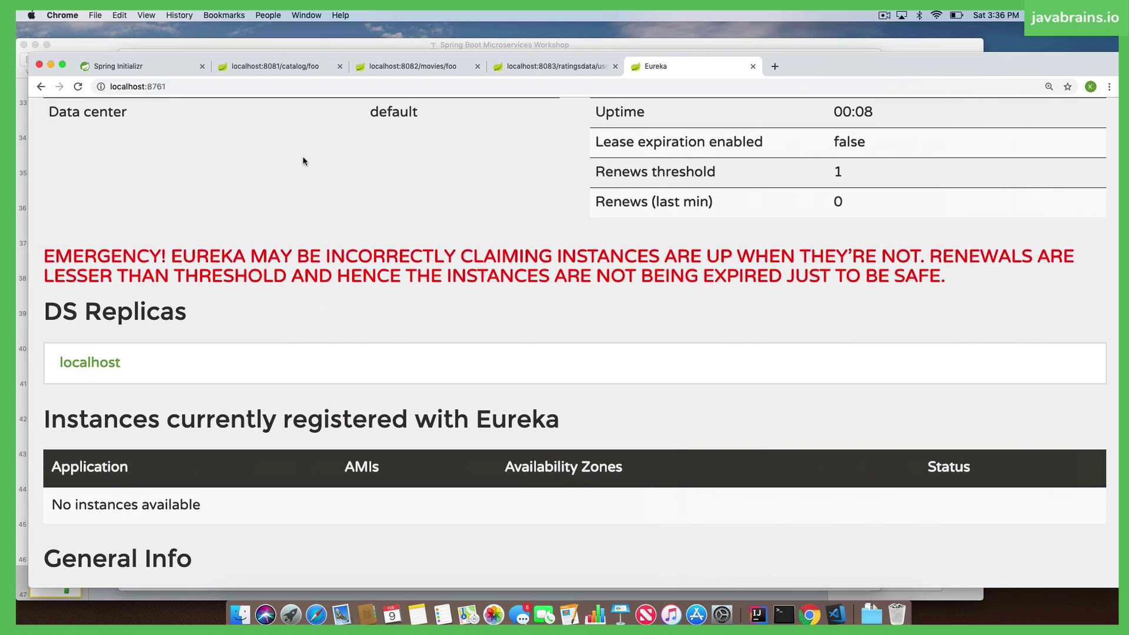
{"action": "scroll", "coordinate": [298, 174], "scroll_direction": "up", "scroll_amount": 5}
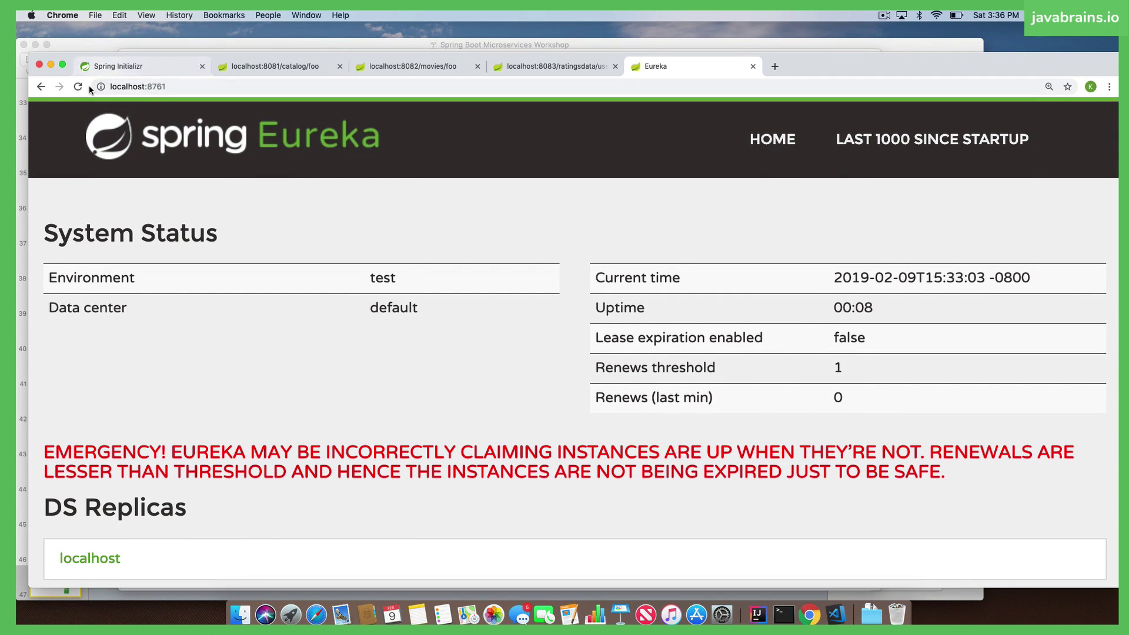
- Reload the Eureka dashboard and check the single instance registered as UNKNOWN on port 8082
{"action": "left_click", "coordinate": [77, 86]}
{"action": "scroll", "coordinate": [239, 262], "scroll_direction": "down", "scroll_amount": 1}
{"action": "scroll", "coordinate": [239, 262], "scroll_direction": "down", "scroll_amount": 5}
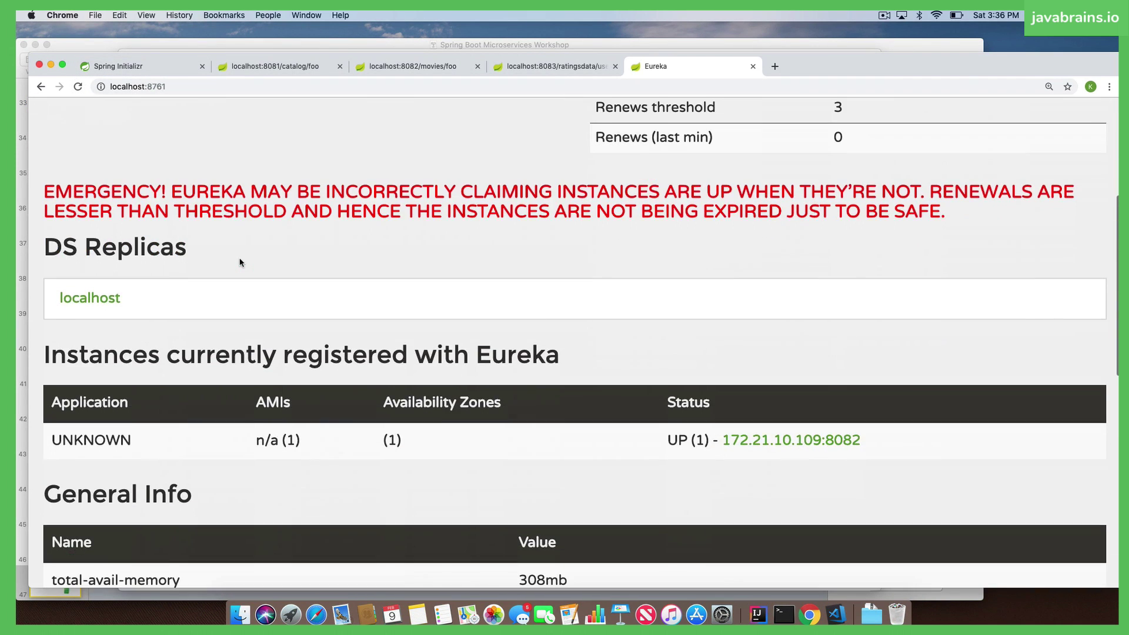
{"action": "double_click", "coordinate": [114, 427]}
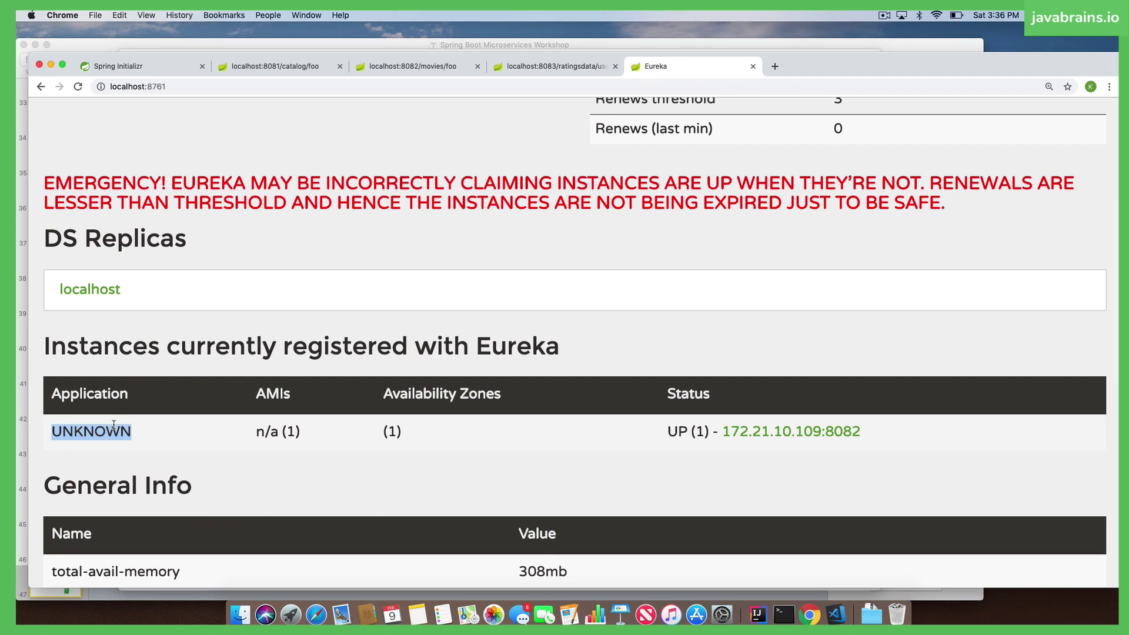
{"action": "left_click", "coordinate": [153, 447]}
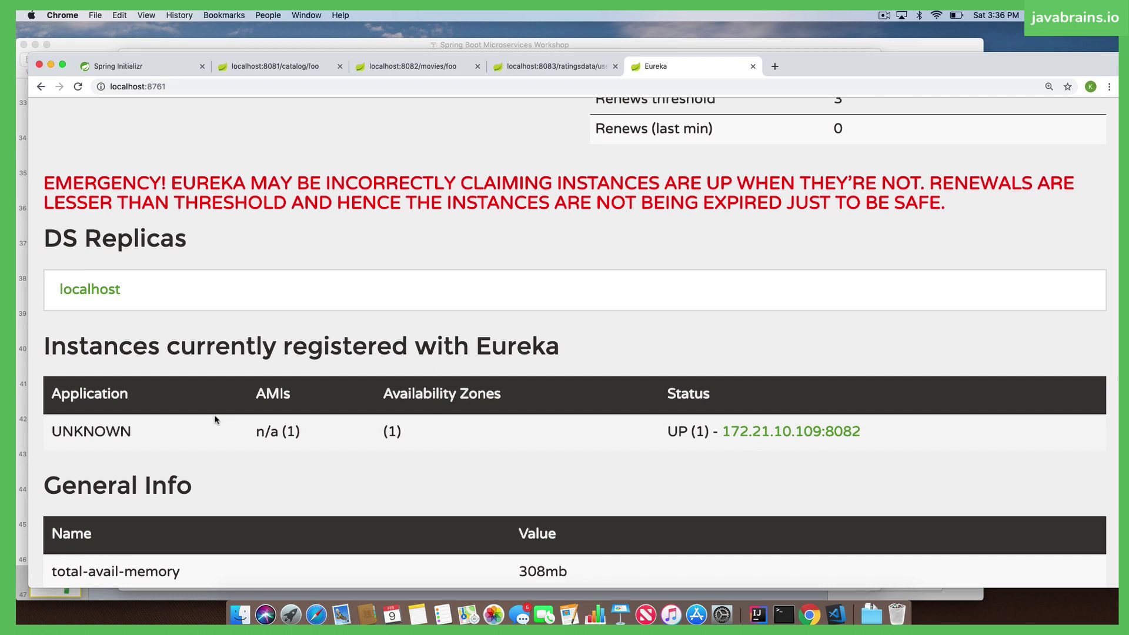
{"action": "double_click", "coordinate": [88, 431]}
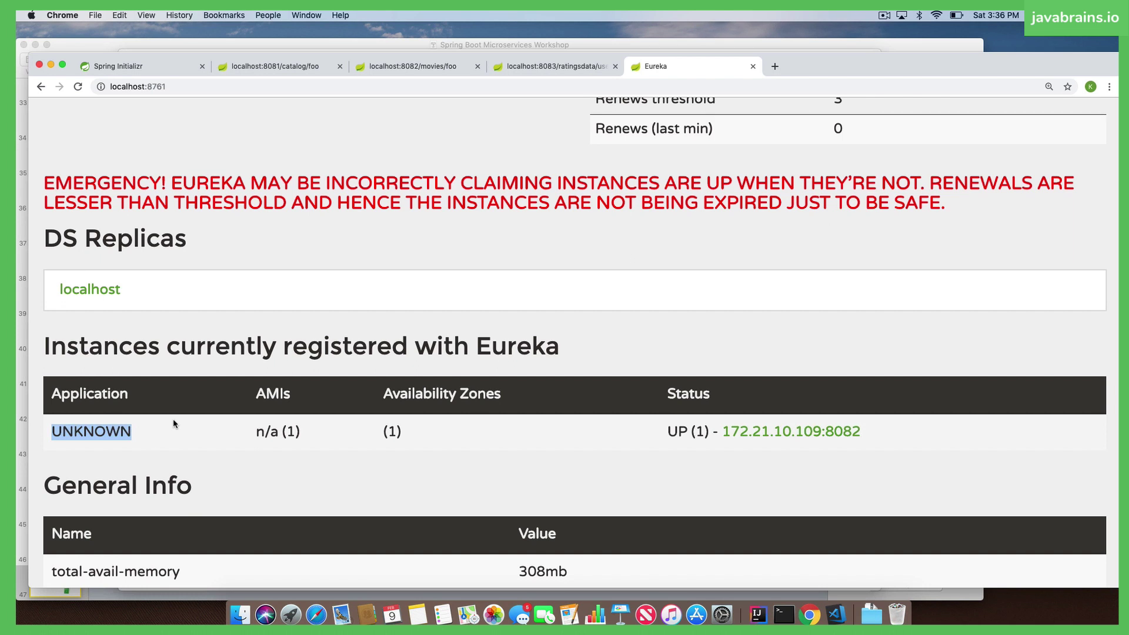
{"action": "key", "text": "super+Tab"}
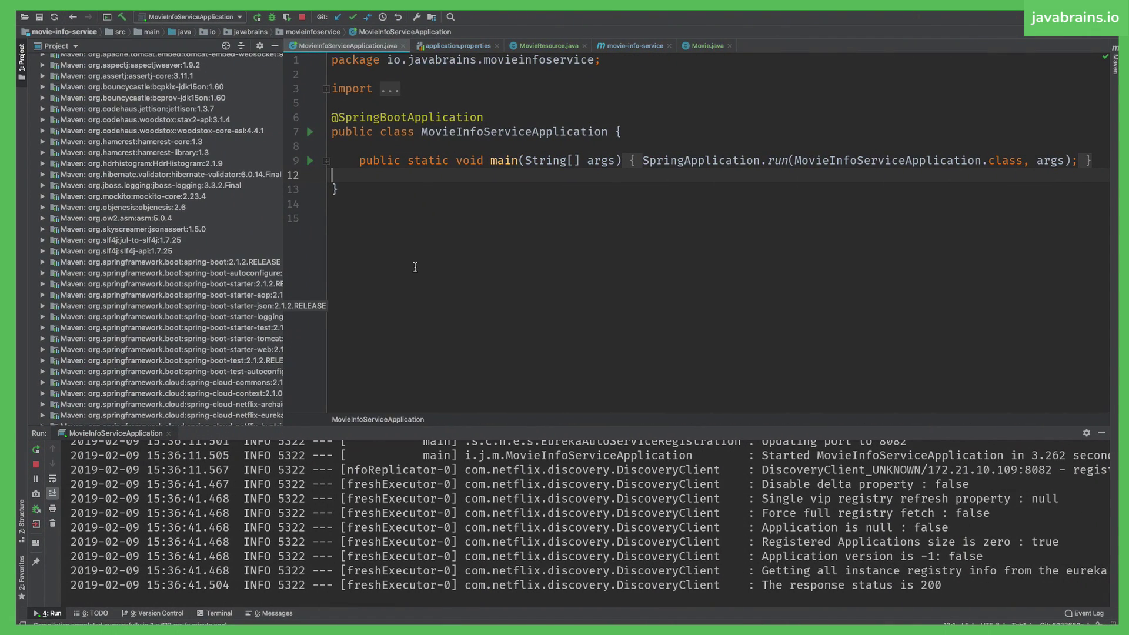
- Add spring.application.name=movie-info-service above server.port=8082 and restart the service
{"action": "left_click", "coordinate": [415, 266]}
{"action": "left_click", "coordinate": [459, 44]}
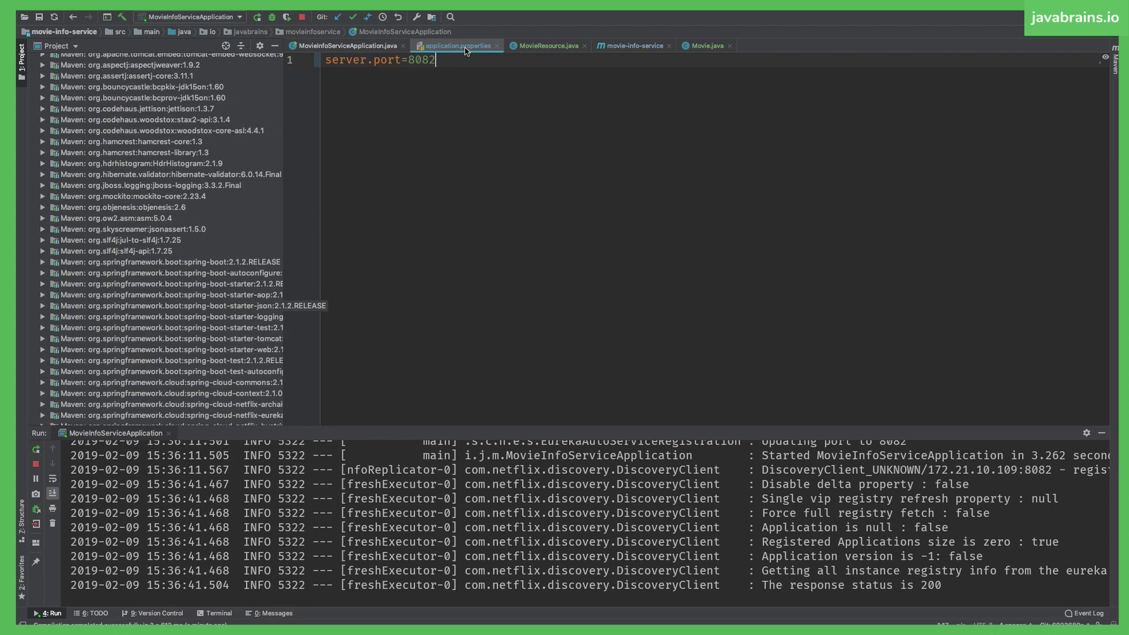
{"action": "key", "text": "Return"}
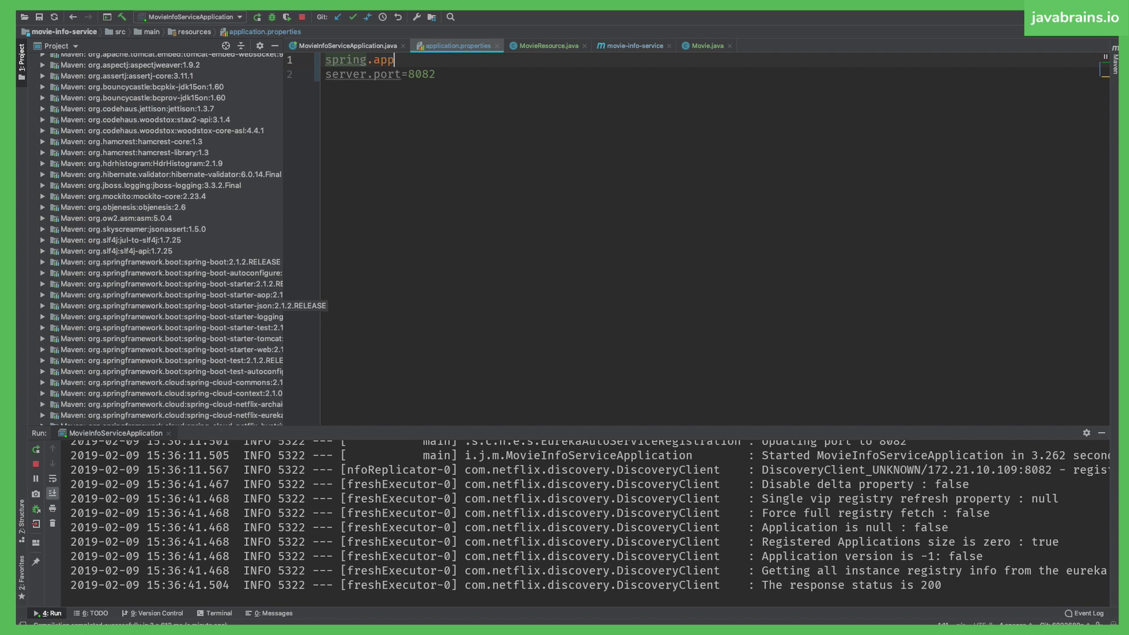
{"action": "type", "text": "lication-"}
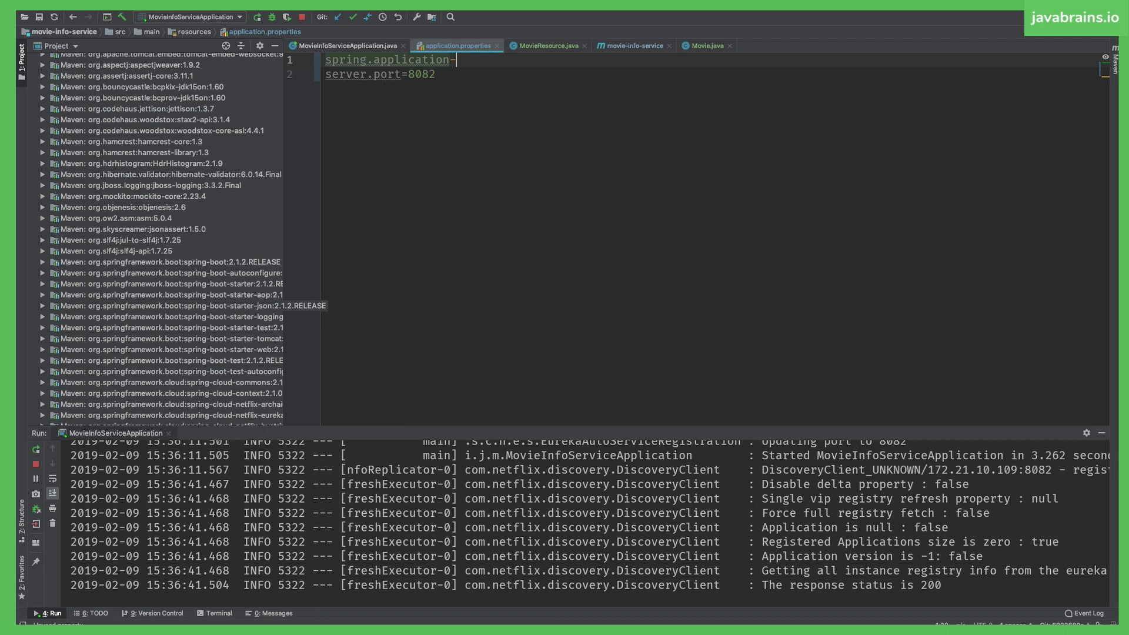
{"action": "key", "text": "BackSpace"}
{"action": "key", "text": "BackSpace"}
{"action": "type", "text": "."}
{"action": "type", "text": "e="}
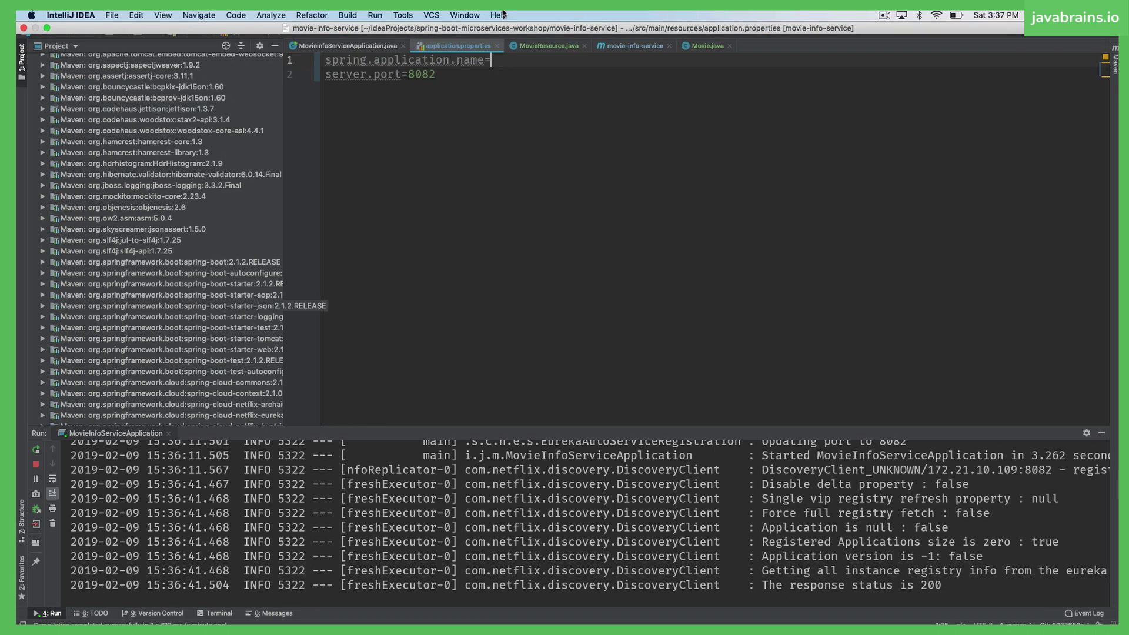
{"action": "type", "text": "movie-info-s"}
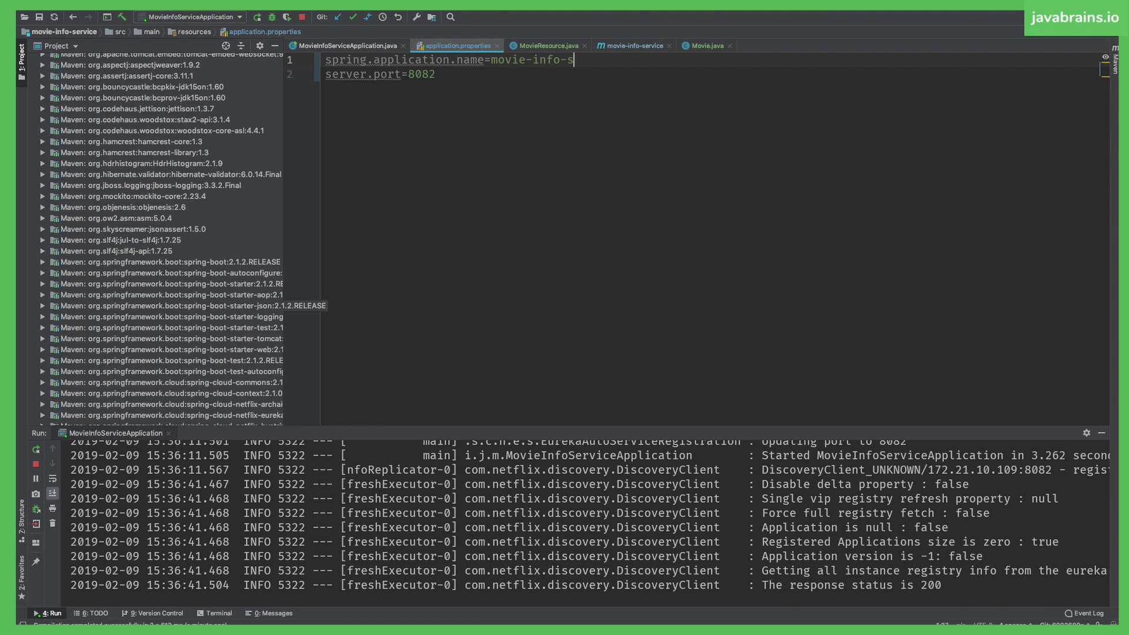
{"action": "type", "text": "ice"}
{"action": "left_click", "coordinate": [37, 451]}
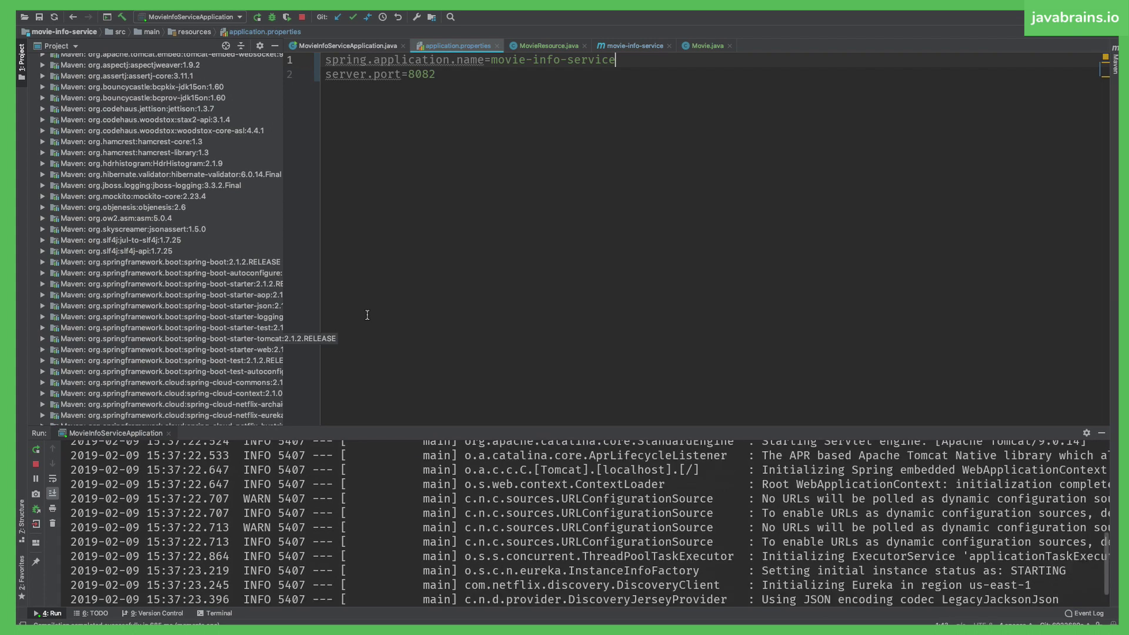
- Reload the Eureka dashboard in Chrome and confirm MOVIE-INFO-SERVICE is listed UP on 8082
{"action": "key", "text": "super+Tab"}
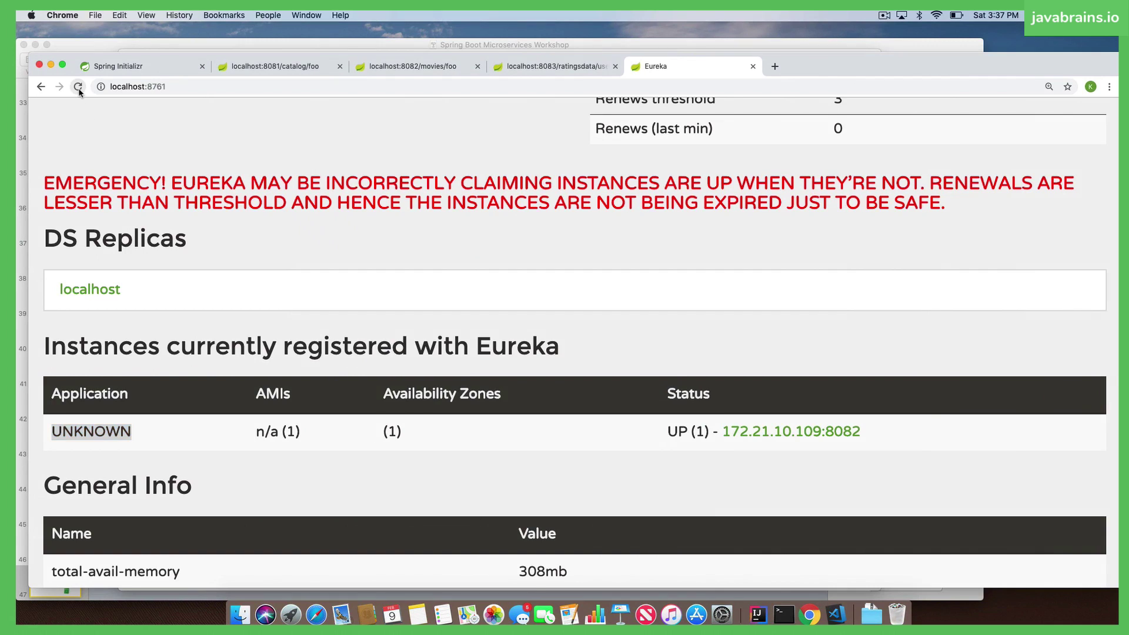
{"action": "left_click", "coordinate": [78, 86]}
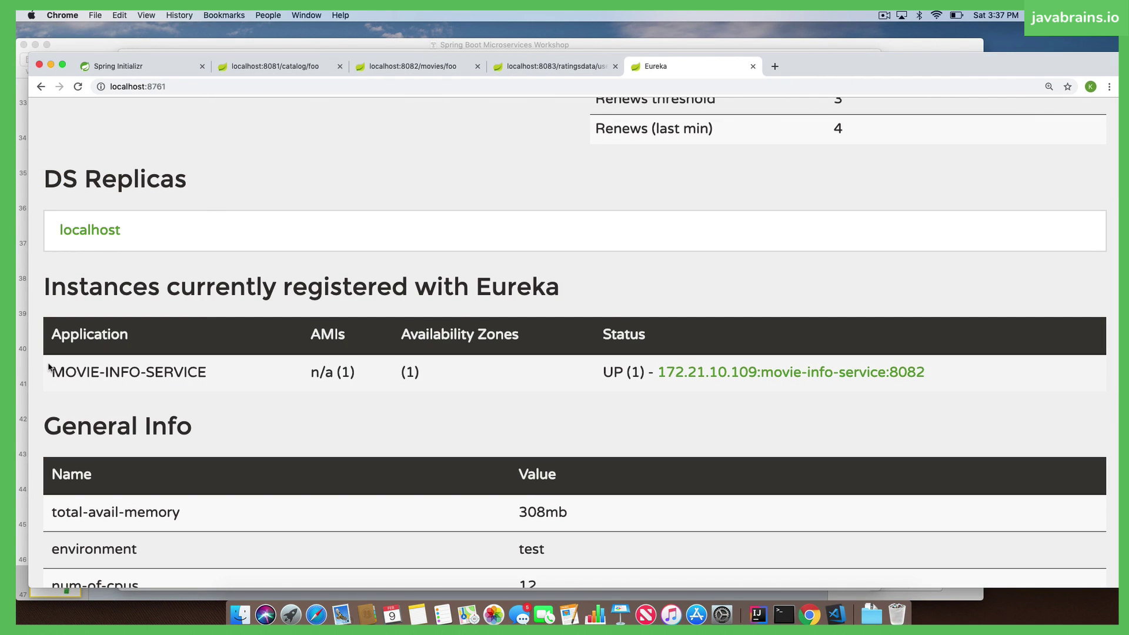
{"action": "left_click_drag", "start_coordinate": [48, 369], "coordinate": [197, 375]}
{"action": "left_click", "coordinate": [221, 420]}
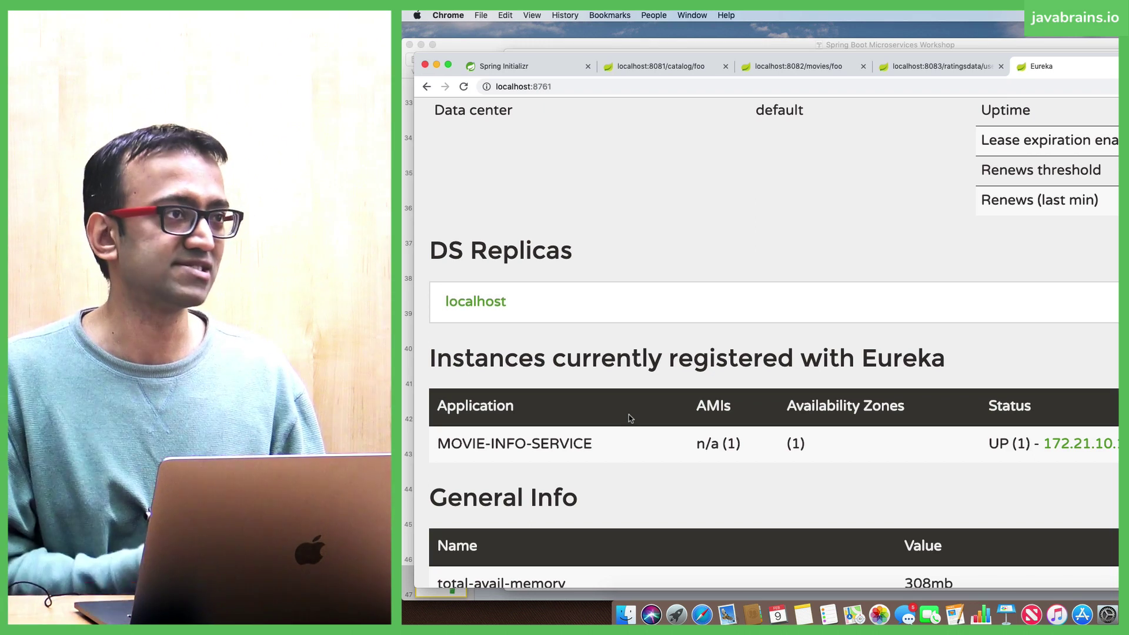
{"action": "key", "text": "super+Tab"}
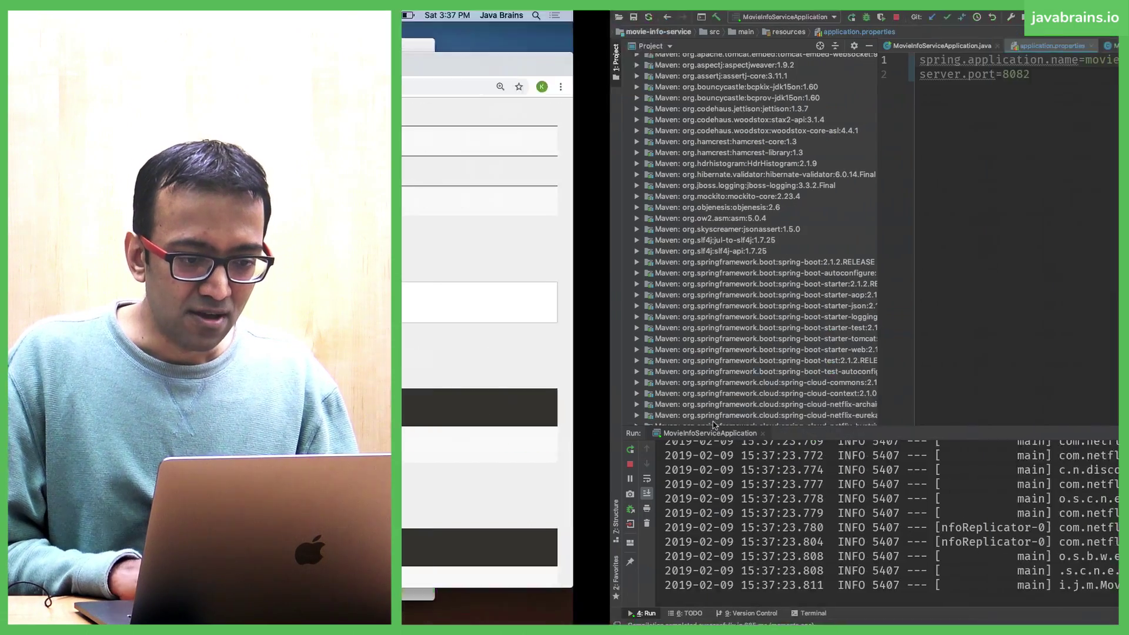
{"action": "left_click", "coordinate": [733, 46]}
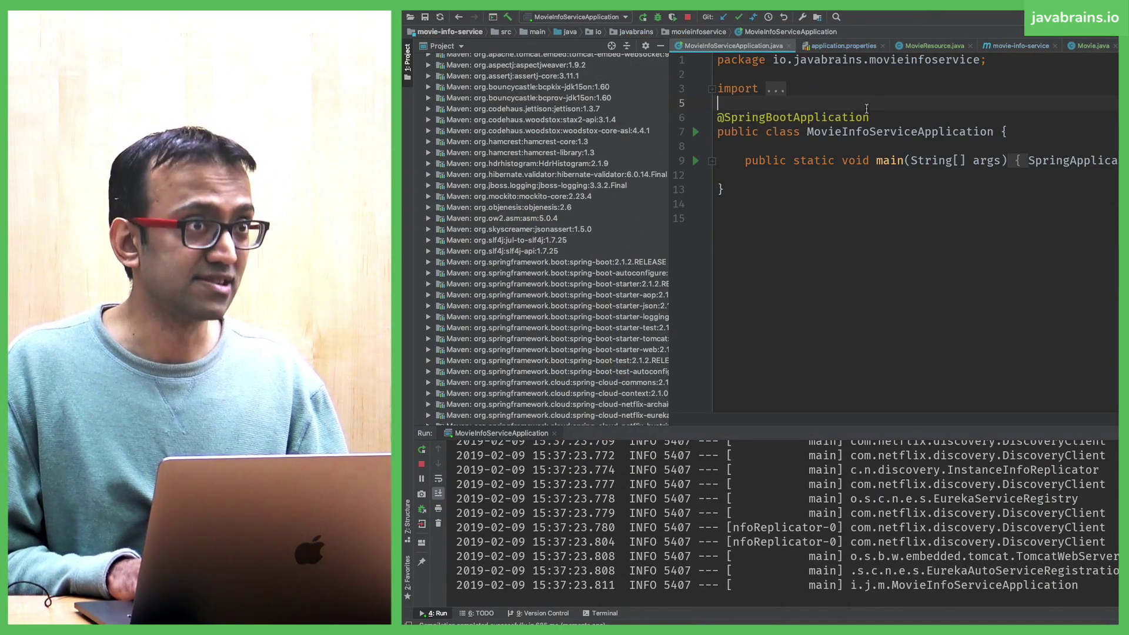
{"action": "left_click", "coordinate": [882, 117]}
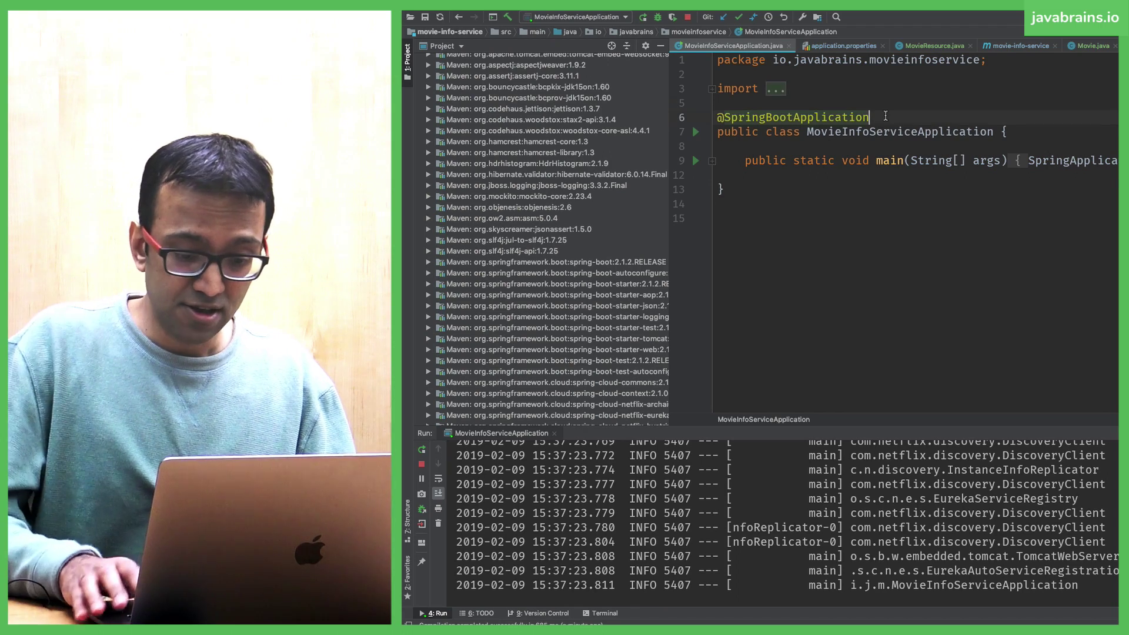
{"action": "key", "text": "Return"}
{"action": "type", "text": "@Enabl"}
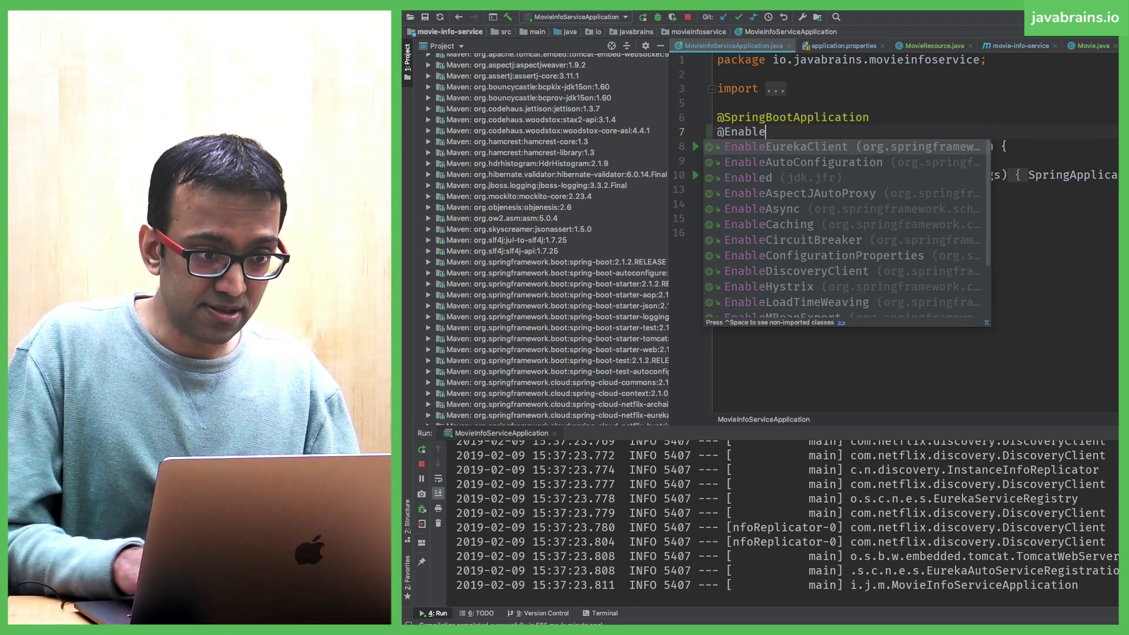
{"action": "type", "text": "e"}
{"action": "key", "text": "Return"}
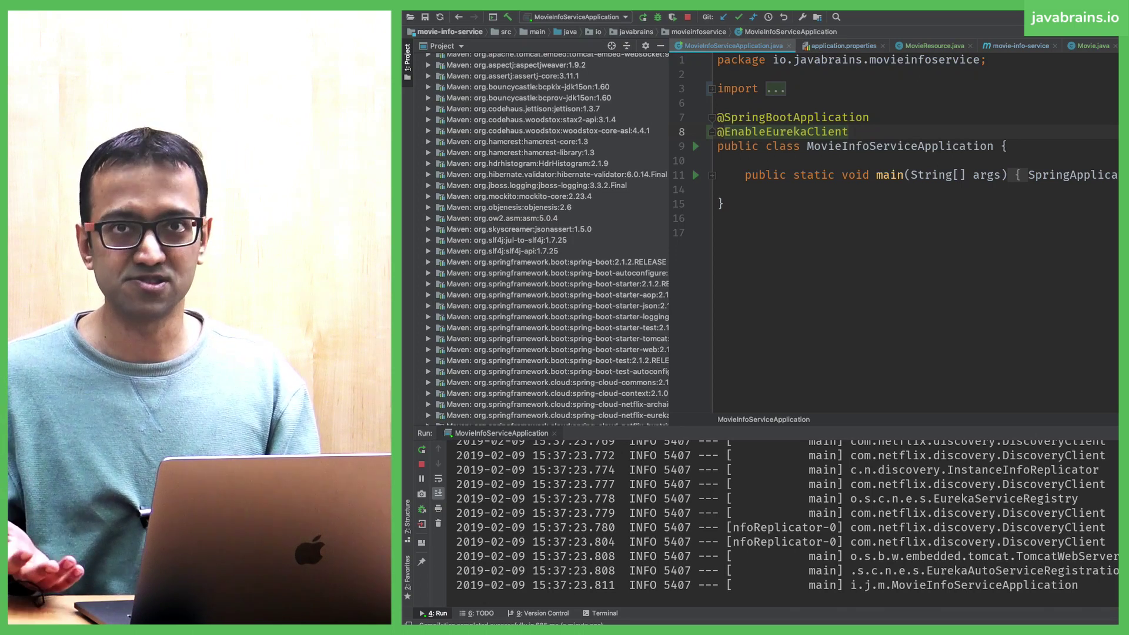
{"action": "left_click", "coordinate": [891, 123]}
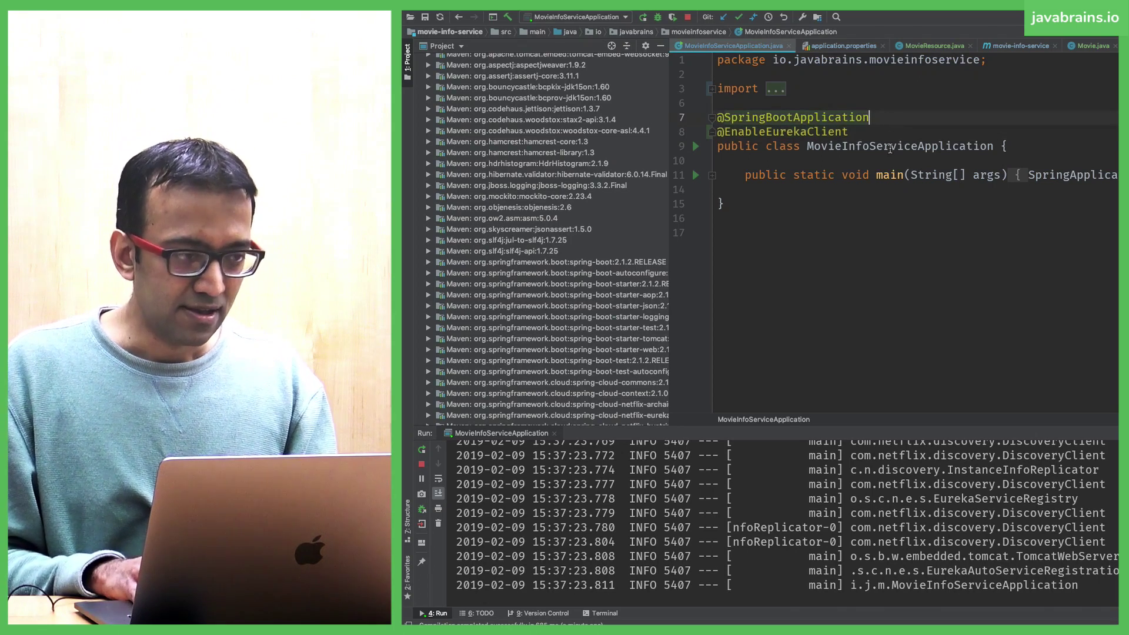
{"action": "left_click", "coordinate": [902, 148]}
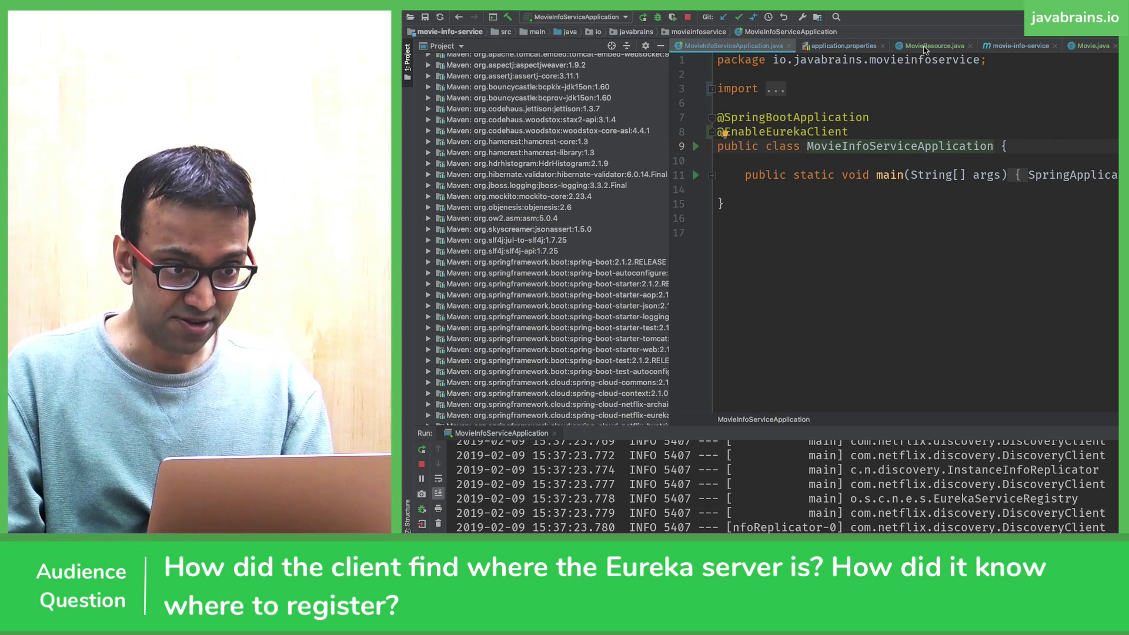
- Return to movie-info-service's application.properties, then switch to the GitHub repository in Safari
{"action": "left_click", "coordinate": [857, 46]}
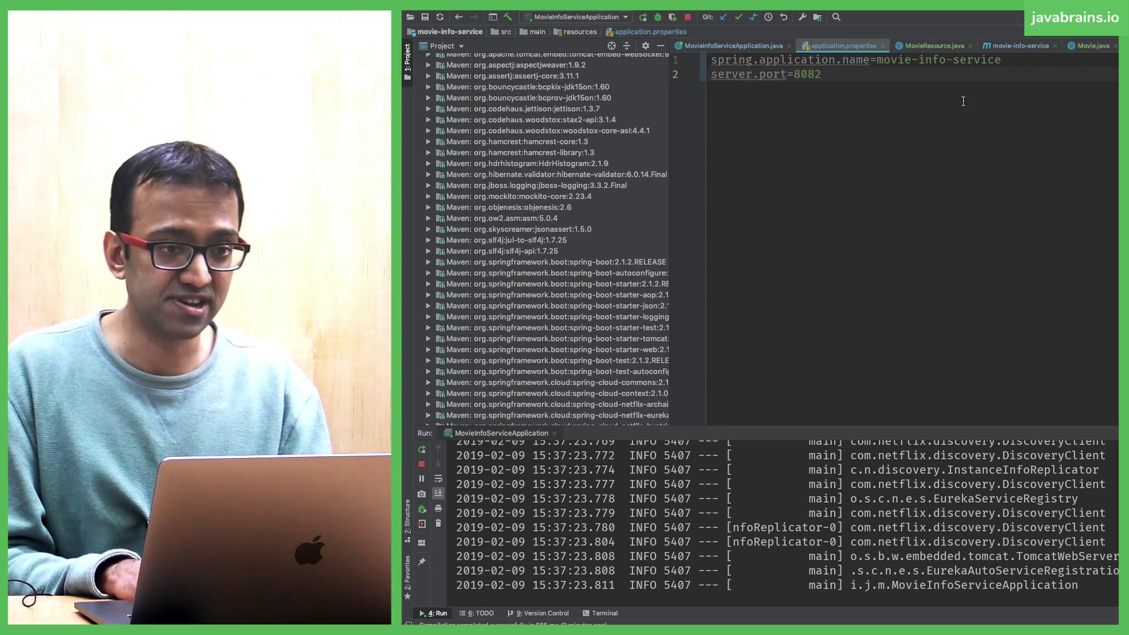
{"action": "key", "text": "super+Tab"}
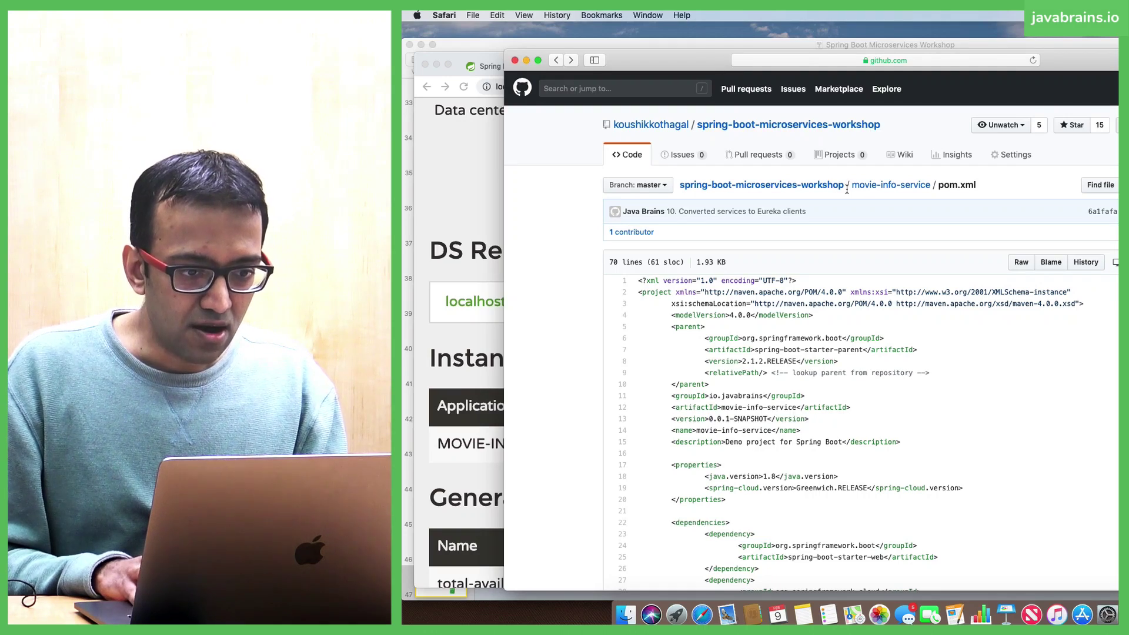
- Copy the raw ratings-data-service pom.xml from GitHub and return to IntelliJ
{"action": "left_click", "coordinate": [879, 185]}
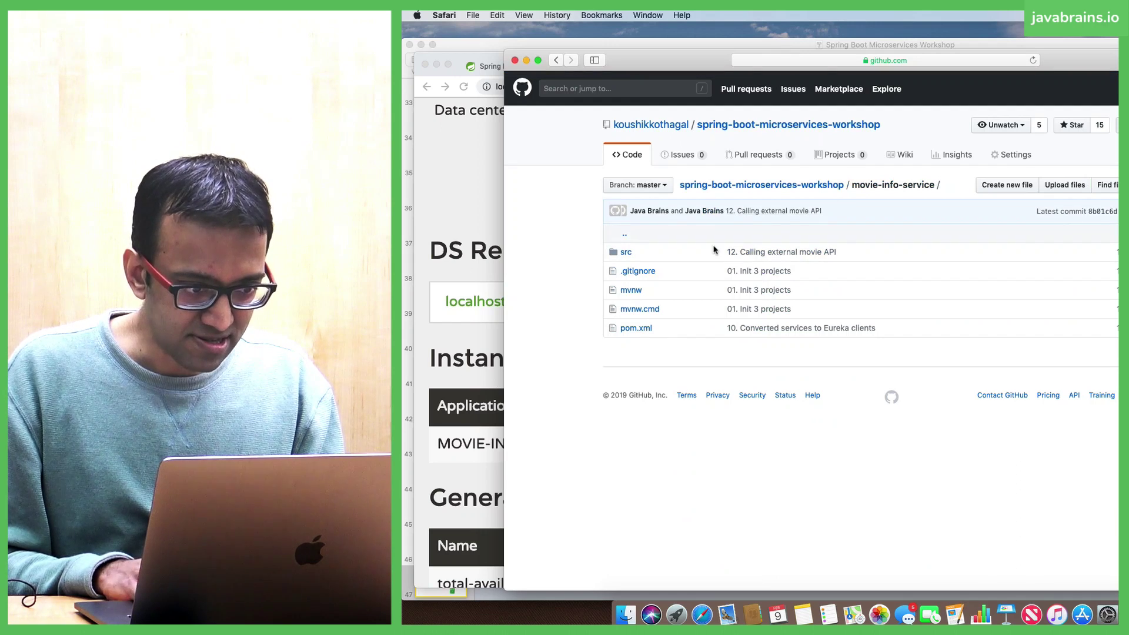
{"action": "left_click", "coordinate": [840, 184]}
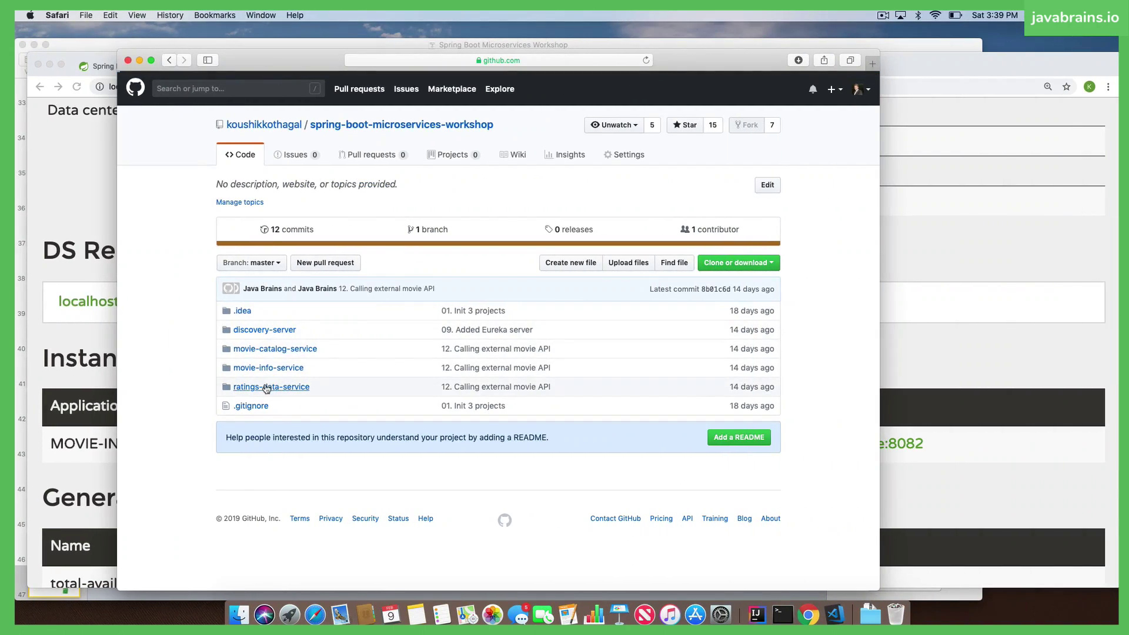
{"action": "left_click", "coordinate": [265, 387]}
{"action": "left_click", "coordinate": [263, 328]}
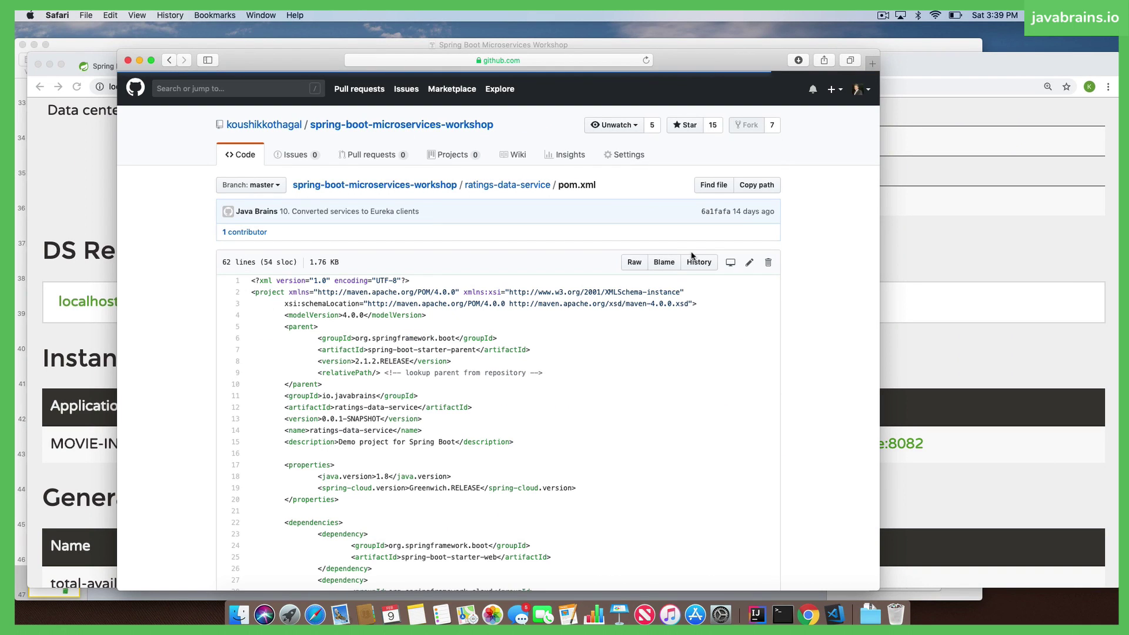
{"action": "left_click", "coordinate": [634, 263]}
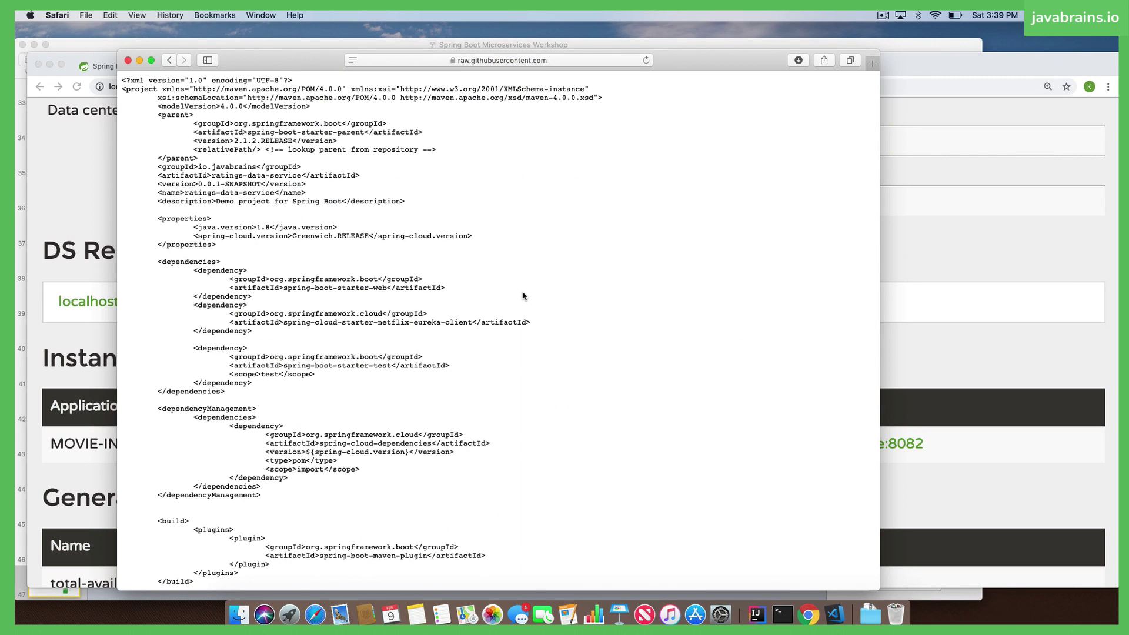
{"action": "key", "text": "cmd+a"}
{"action": "key", "text": "super+Tab"}
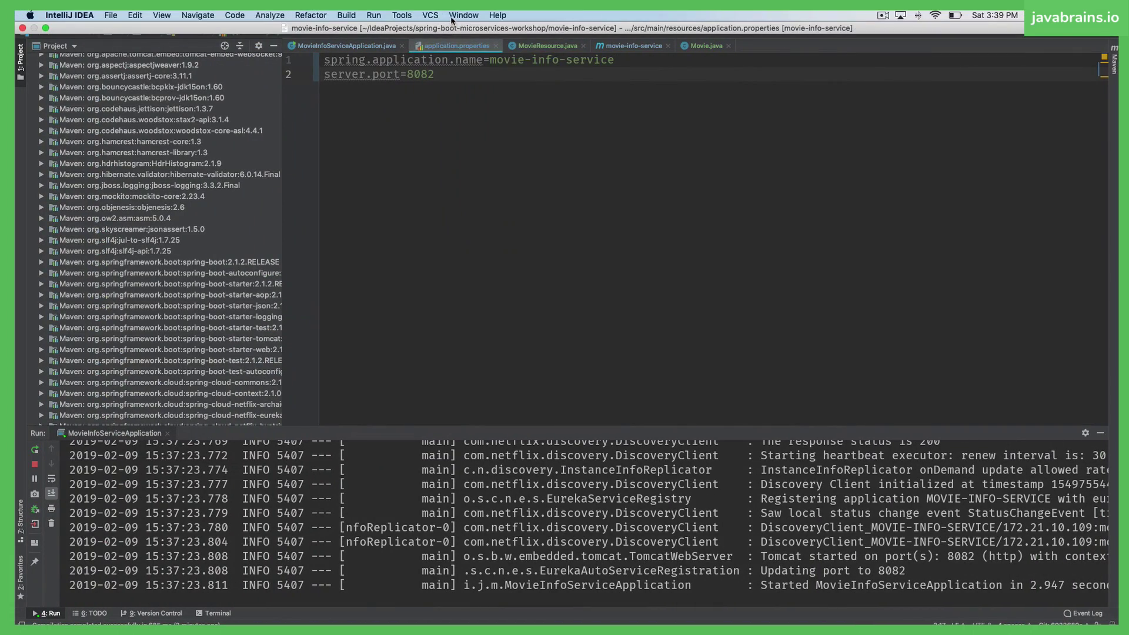
- Replace ratings-data-service's pom.xml with the copied GitHub version, then switch to movie-catalog-service
{"action": "left_click", "coordinate": [451, 18]}
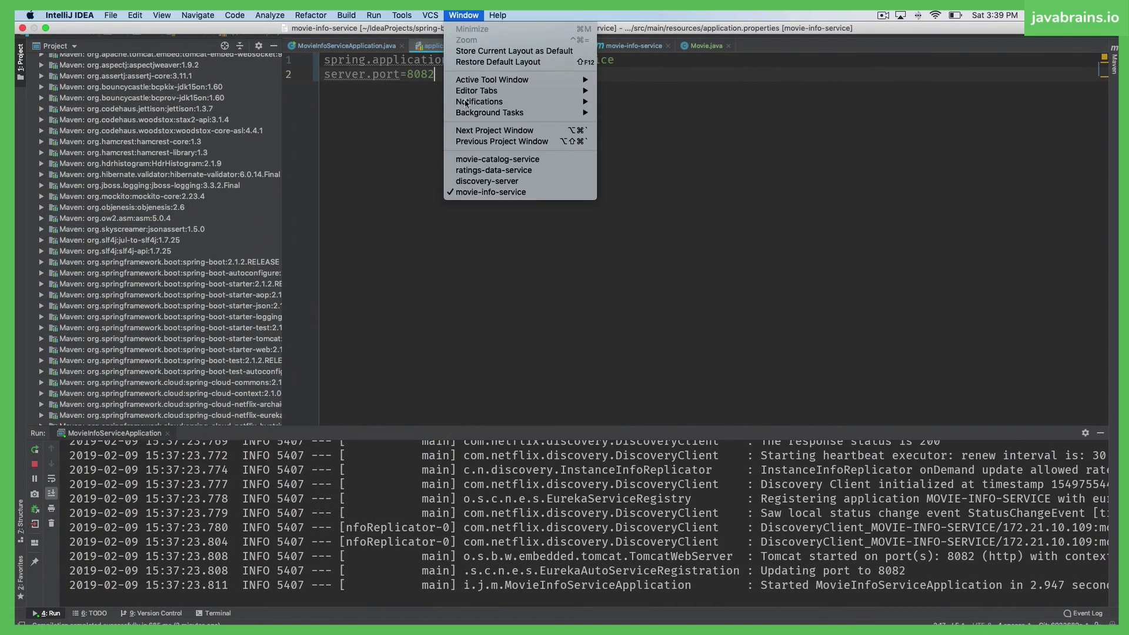
{"action": "left_click", "coordinate": [476, 171]}
{"action": "double_click", "coordinate": [75, 157]}
{"action": "key", "text": "super+a"}
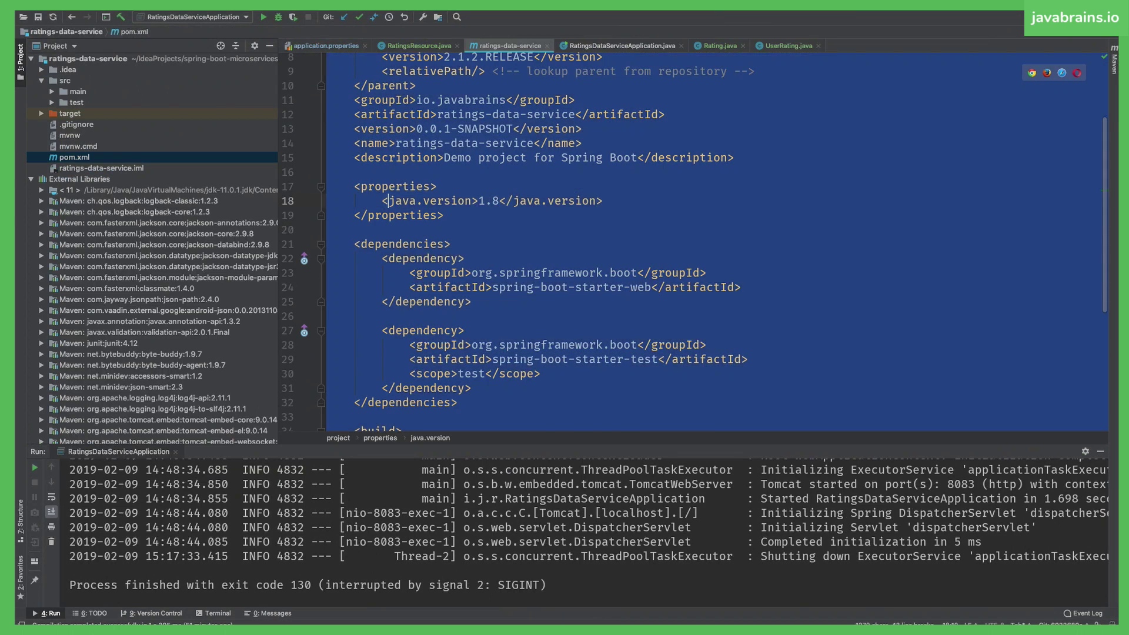
{"action": "key", "text": "super+v"}
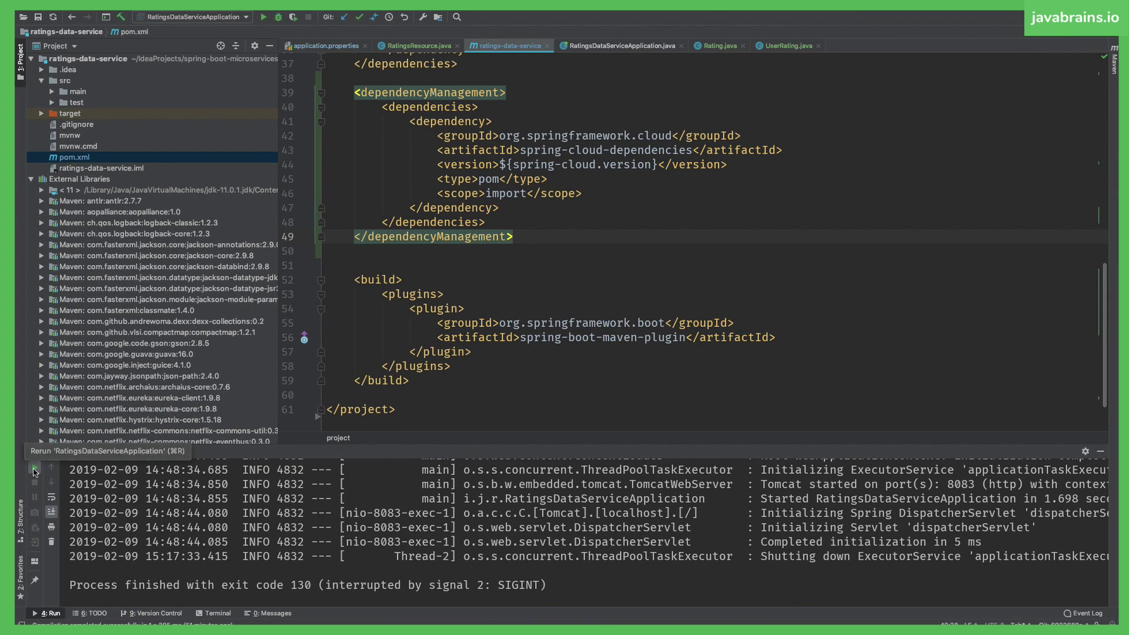
{"action": "mouse_move", "coordinate": [327, 7]}
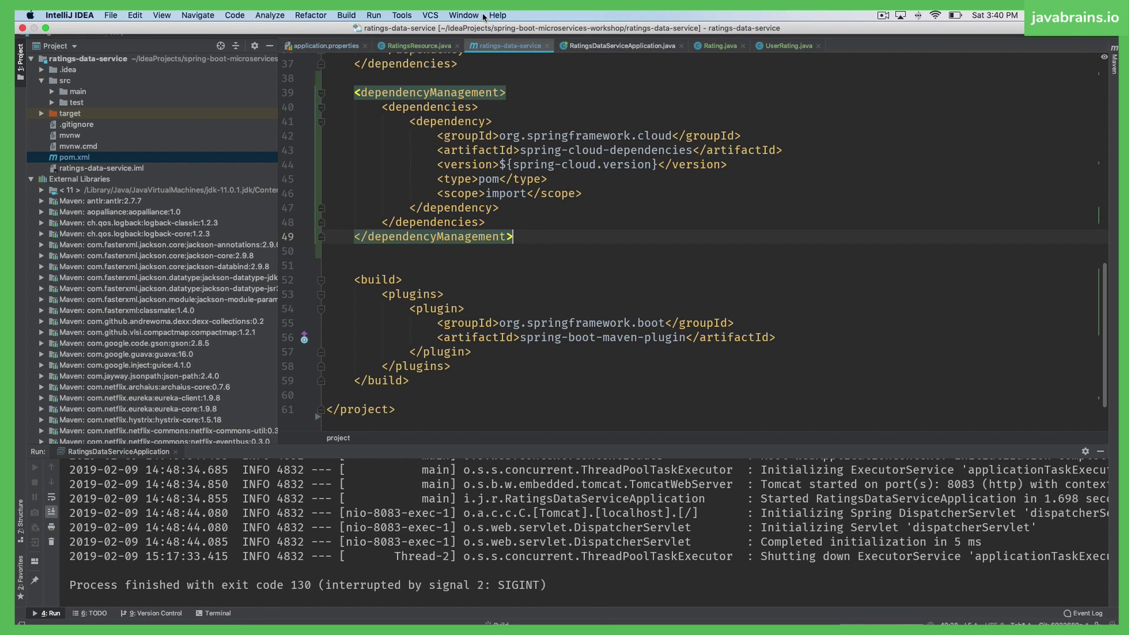
{"action": "left_click", "coordinate": [466, 15]}
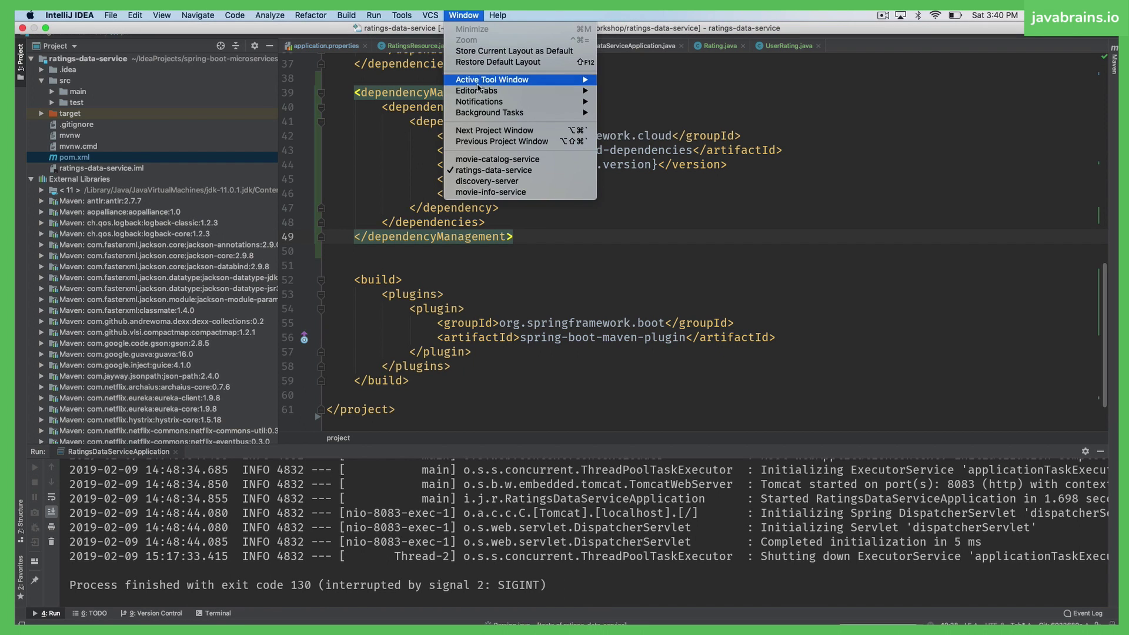
{"action": "left_click", "coordinate": [482, 159]}
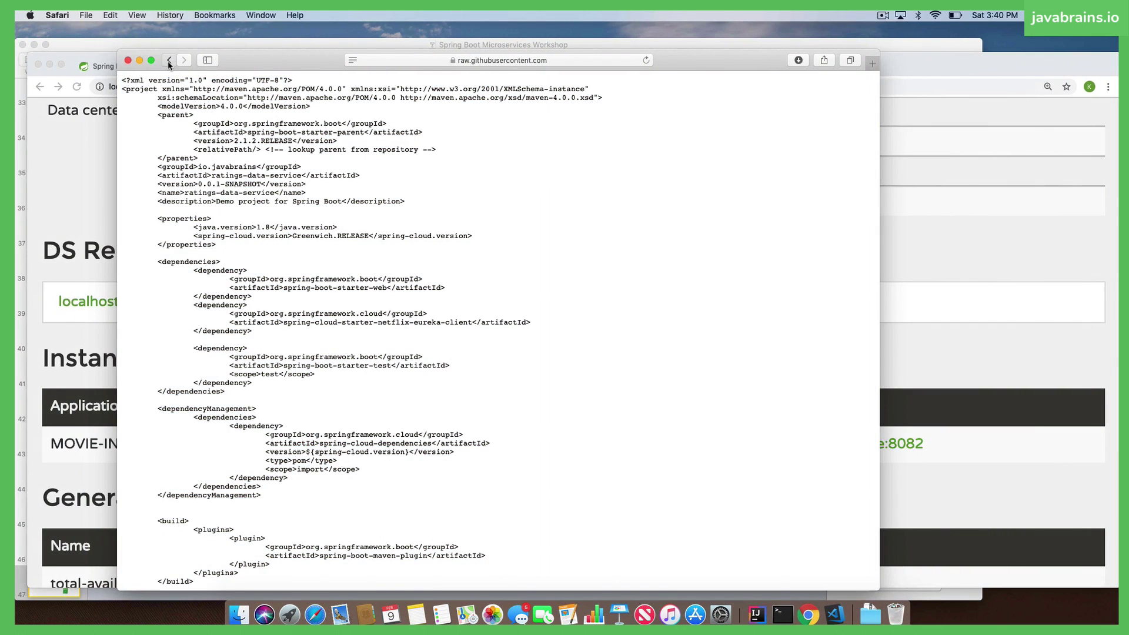
- Copy the raw movie-catalog-service pom.xml from GitHub and return to IntelliJ
{"action": "left_click", "coordinate": [168, 62]}
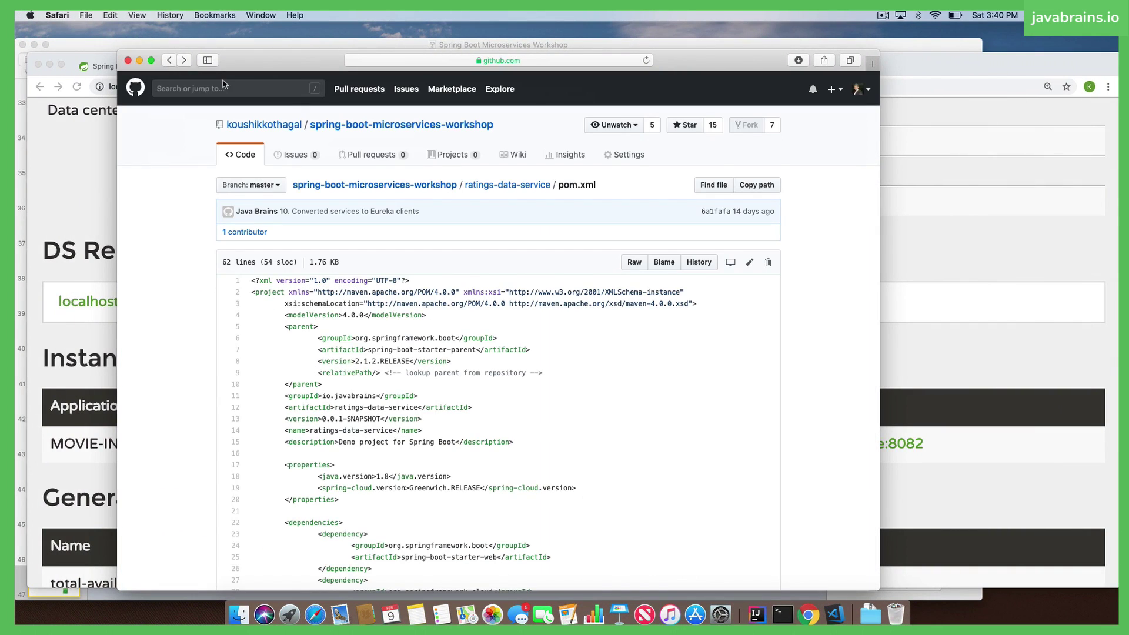
{"action": "left_click", "coordinate": [429, 186]}
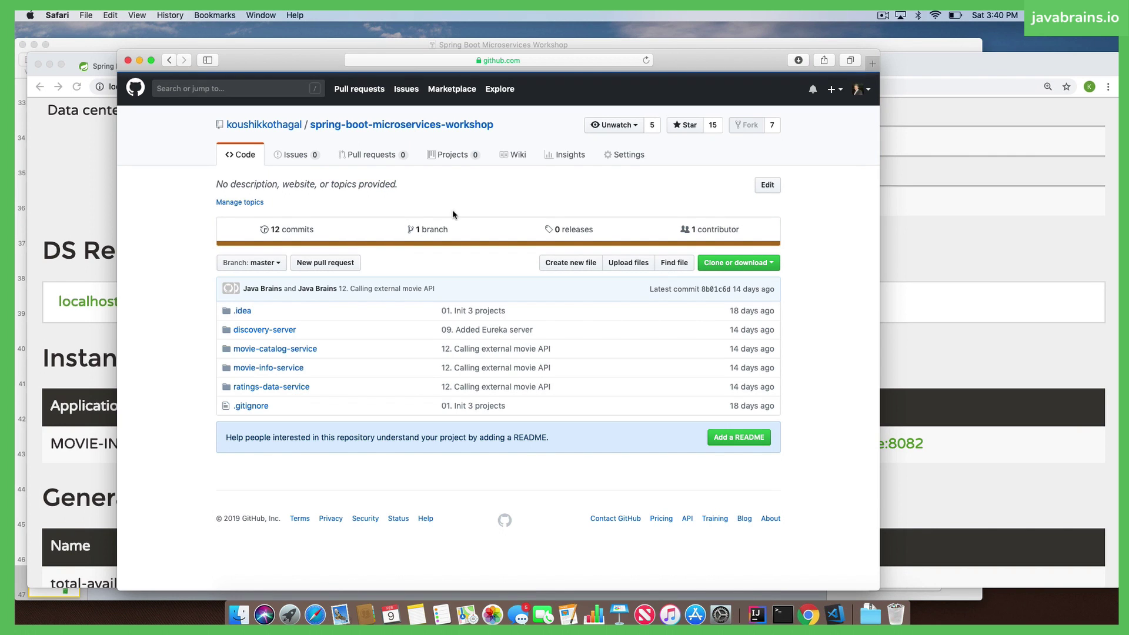
{"action": "left_click", "coordinate": [267, 349]}
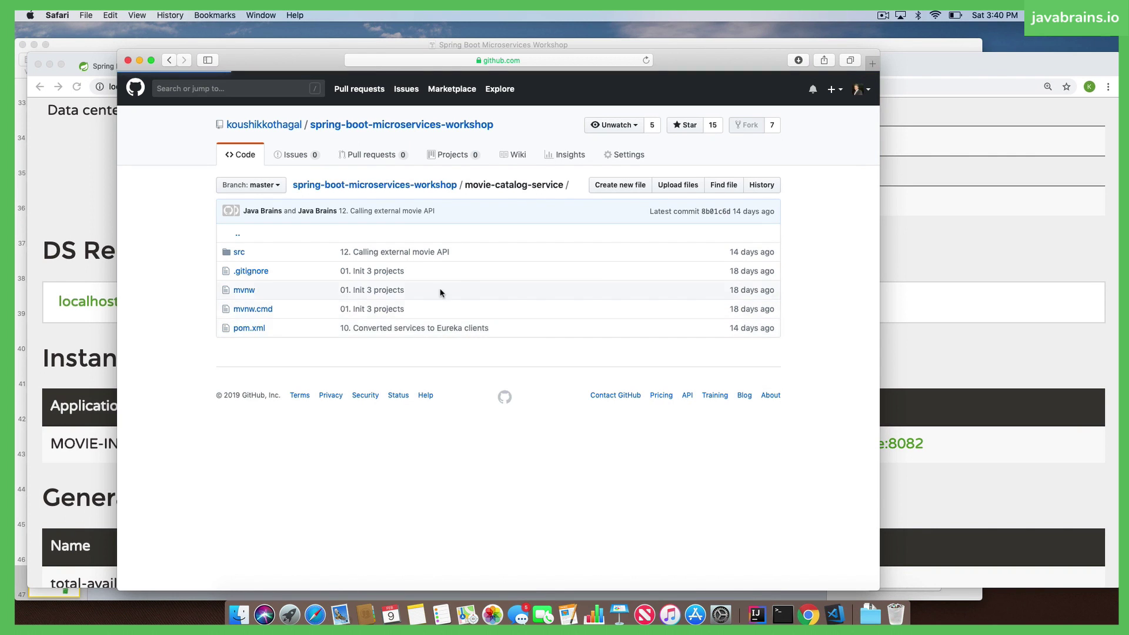
{"action": "left_click", "coordinate": [635, 262]}
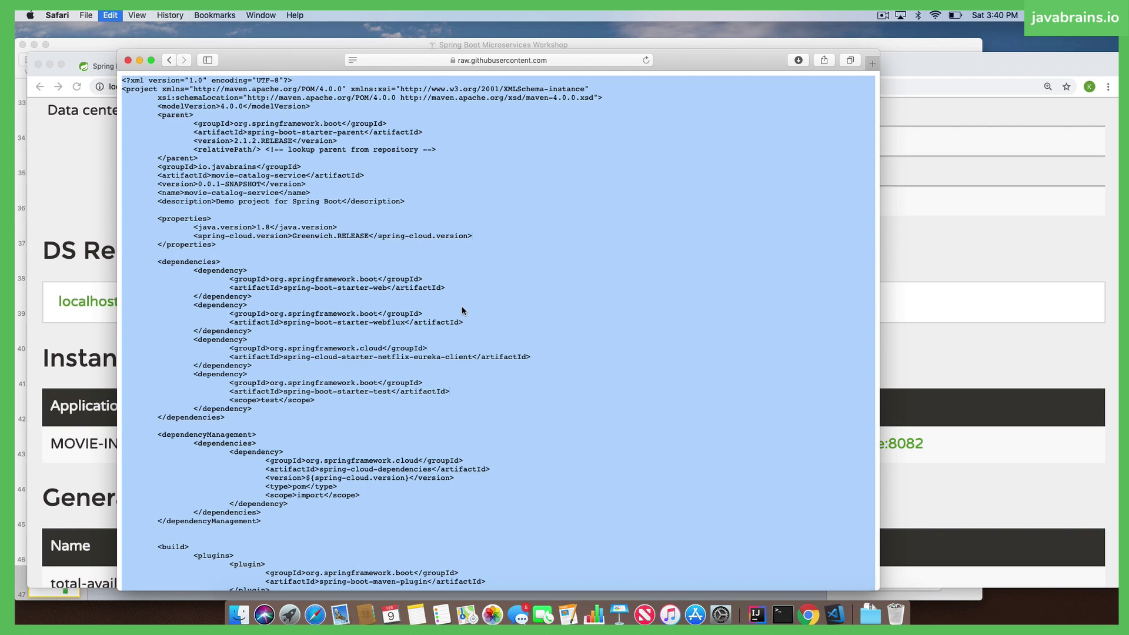
{"action": "key", "text": "super+a"}
{"action": "key", "text": "super+Tab"}
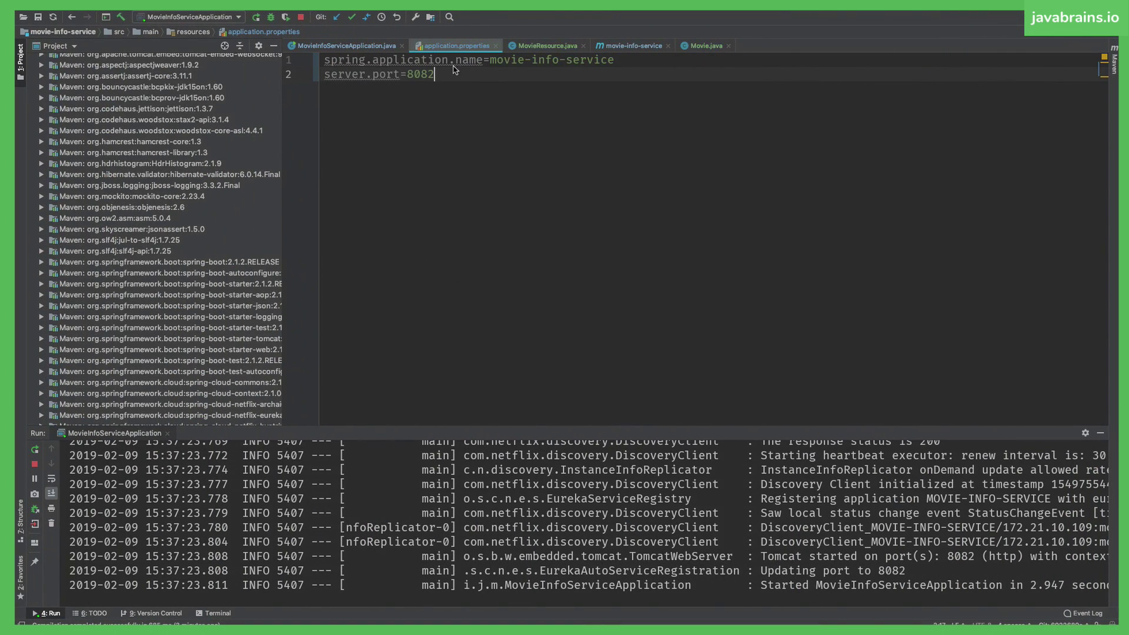
- Replace movie-catalog-service's pom.xml with the copied GitHub contents
{"action": "mouse_move", "coordinate": [465, 7]}
{"action": "left_click", "coordinate": [465, 14]}
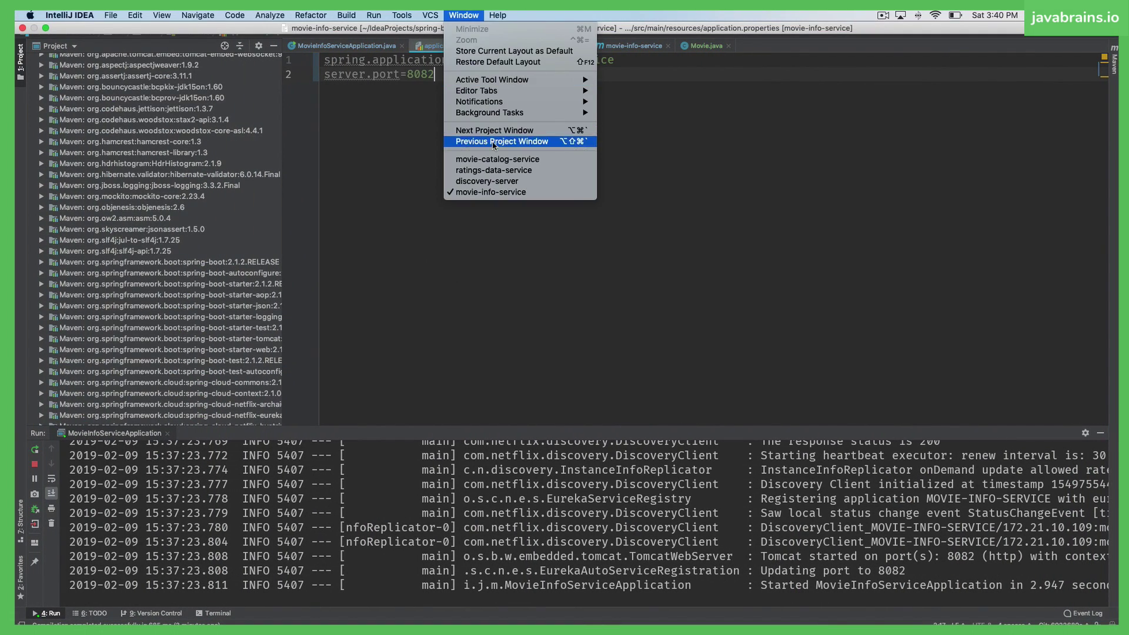
{"action": "left_click", "coordinate": [493, 160]}
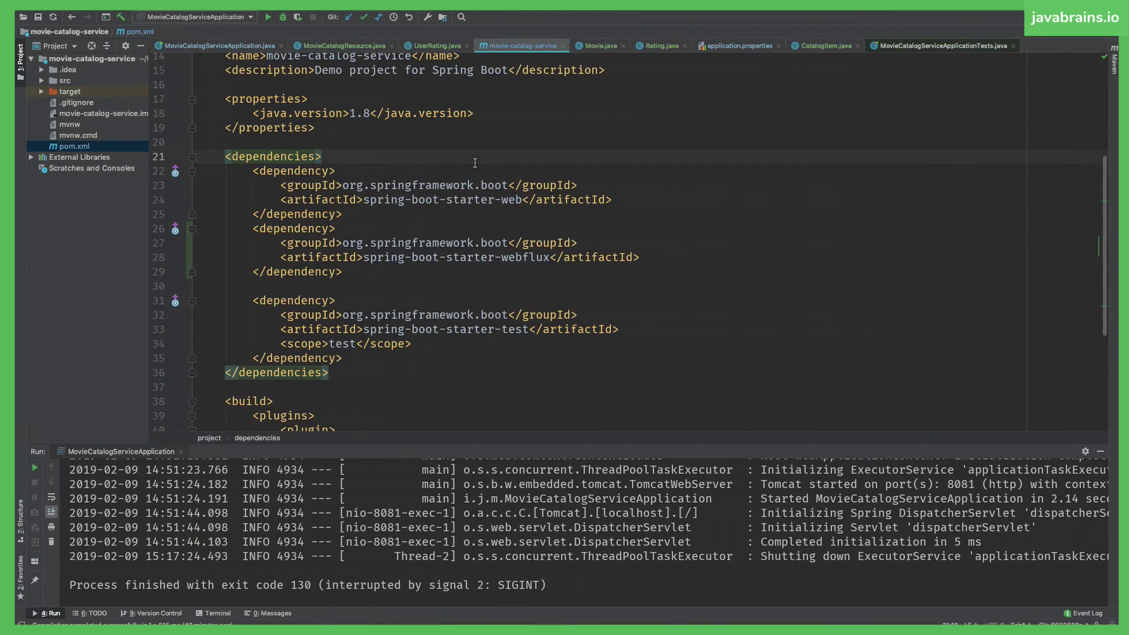
{"action": "key", "text": "super+a"}
{"action": "key", "text": "super+v"}
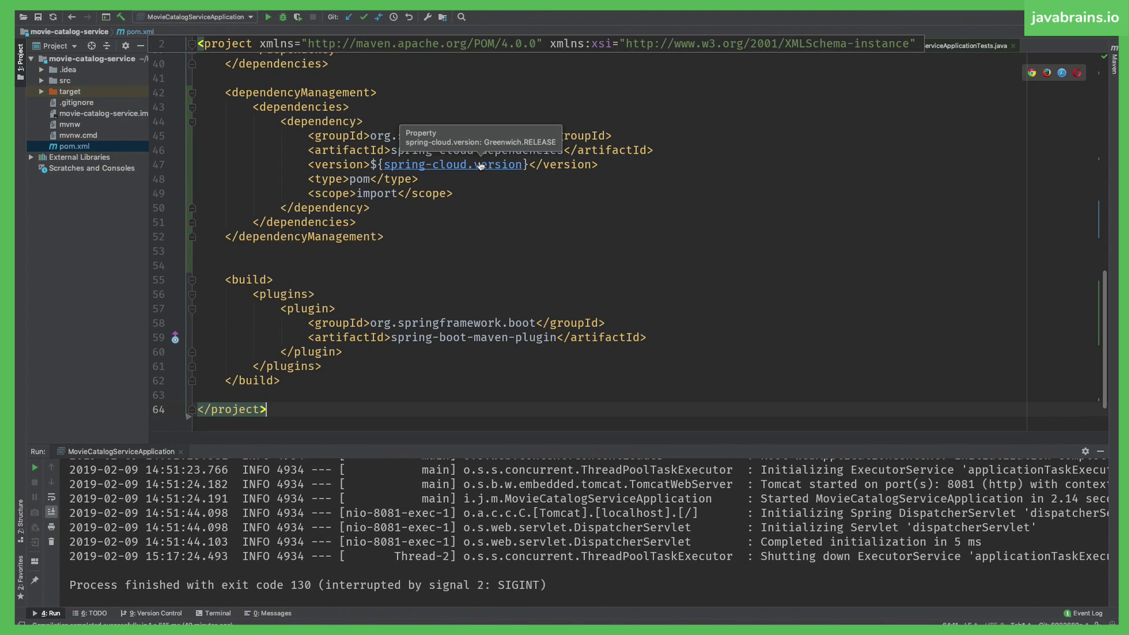
- Check the Spring Cloud jars under External Libraries and restart the movie catalog service
{"action": "left_click", "coordinate": [459, 194]}
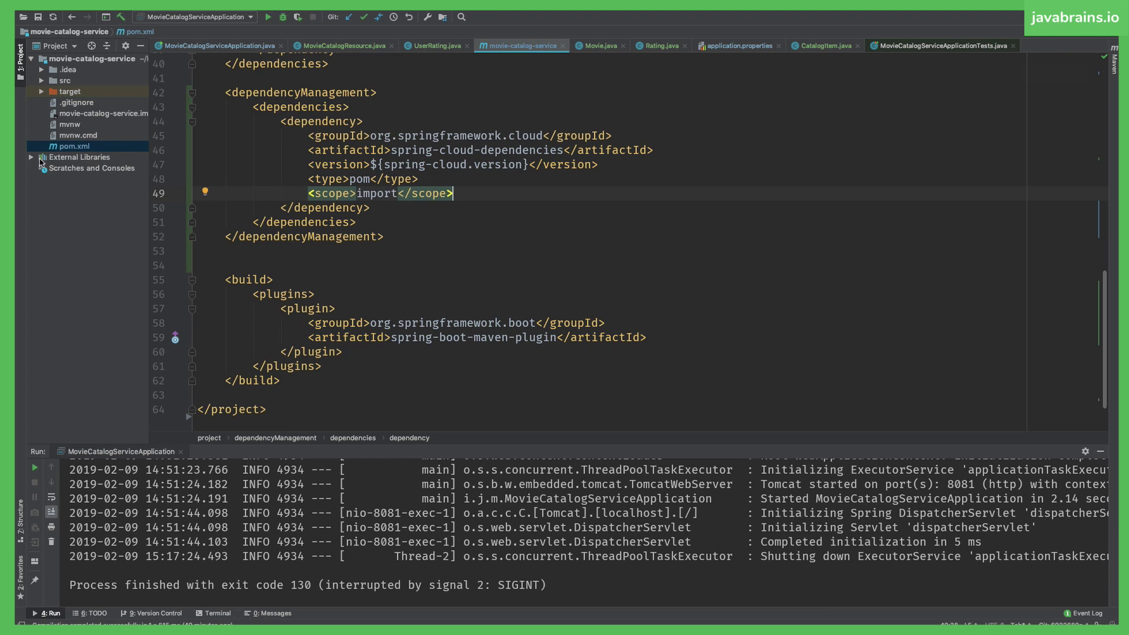
{"action": "left_click", "coordinate": [33, 159]}
{"action": "left_click", "coordinate": [32, 157]}
{"action": "scroll", "coordinate": [65, 256], "scroll_direction": "down", "scroll_amount": 3}
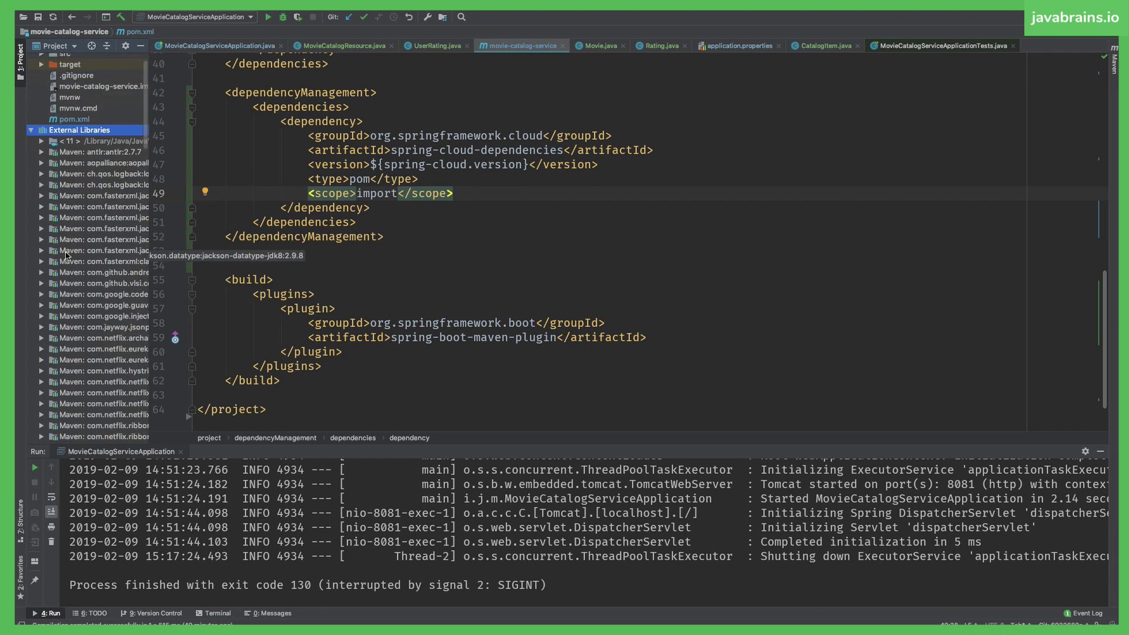
{"action": "scroll", "coordinate": [66, 255], "scroll_direction": "down", "scroll_amount": 3}
{"action": "scroll", "coordinate": [66, 255], "scroll_direction": "down", "scroll_amount": 3}
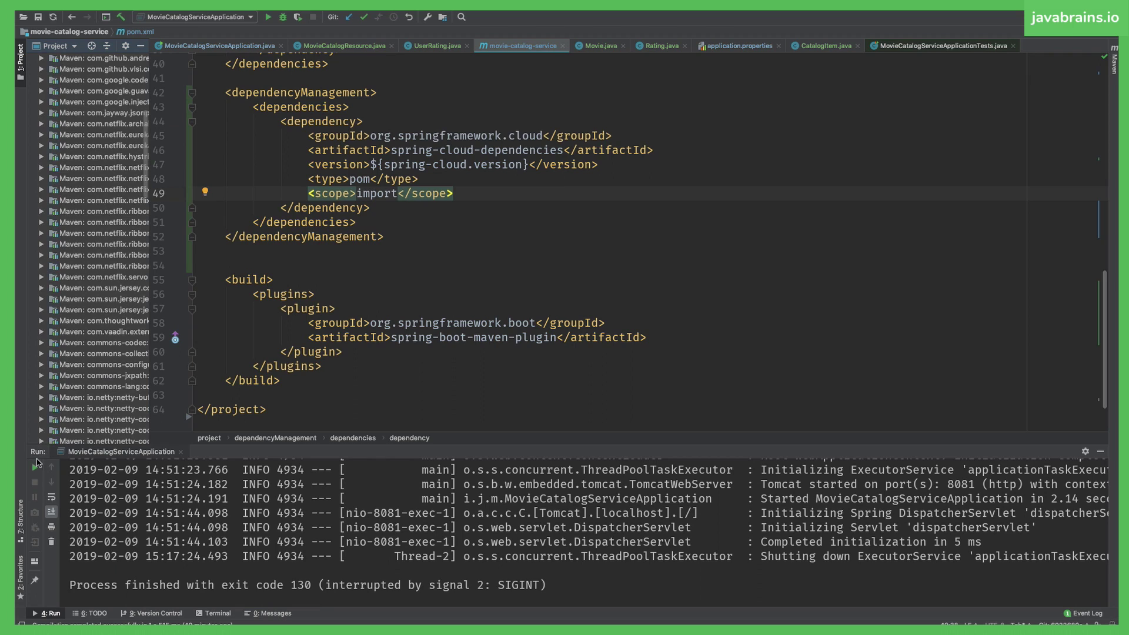
{"action": "left_click", "coordinate": [285, 294]}
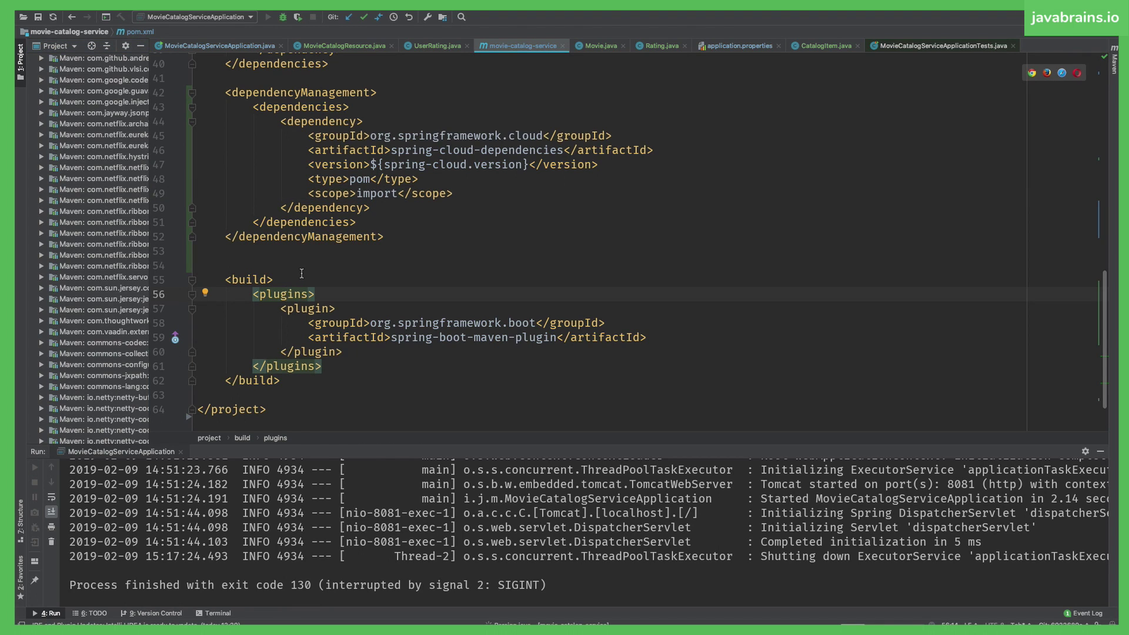
{"action": "key", "text": "ctrl+r"}
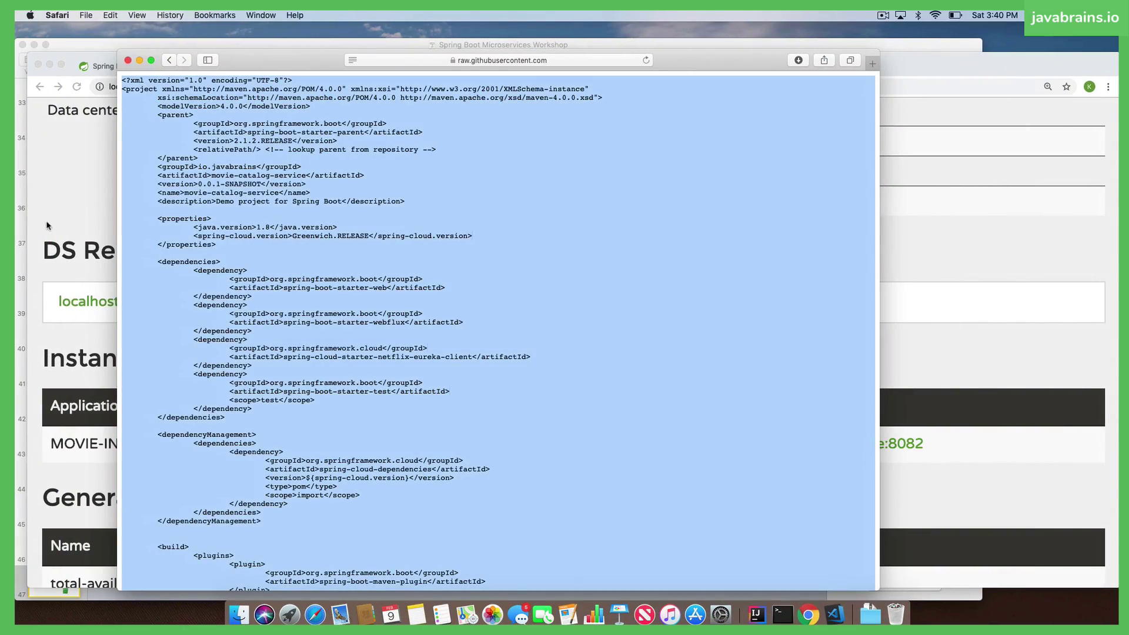
- Reload the Eureka dashboard showing MOVIE-INFO-SERVICE plus UNKNOWN instances on 8081 and 8083
{"action": "left_click", "coordinate": [64, 218]}
{"action": "left_click", "coordinate": [76, 86]}
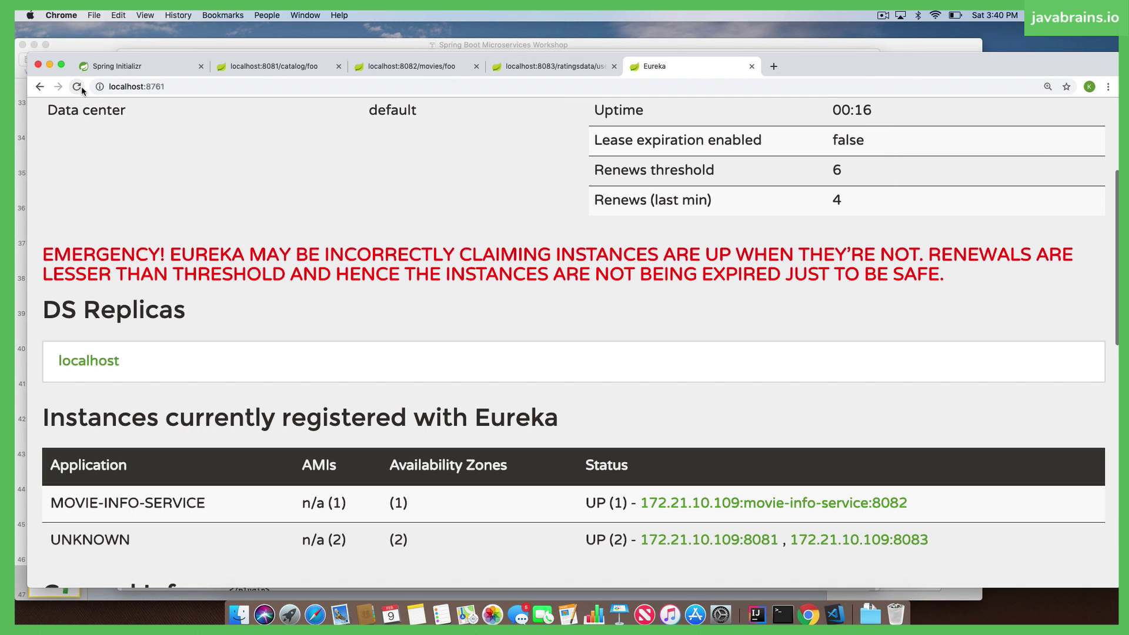
{"action": "scroll", "coordinate": [125, 164], "scroll_direction": "down", "scroll_amount": 2}
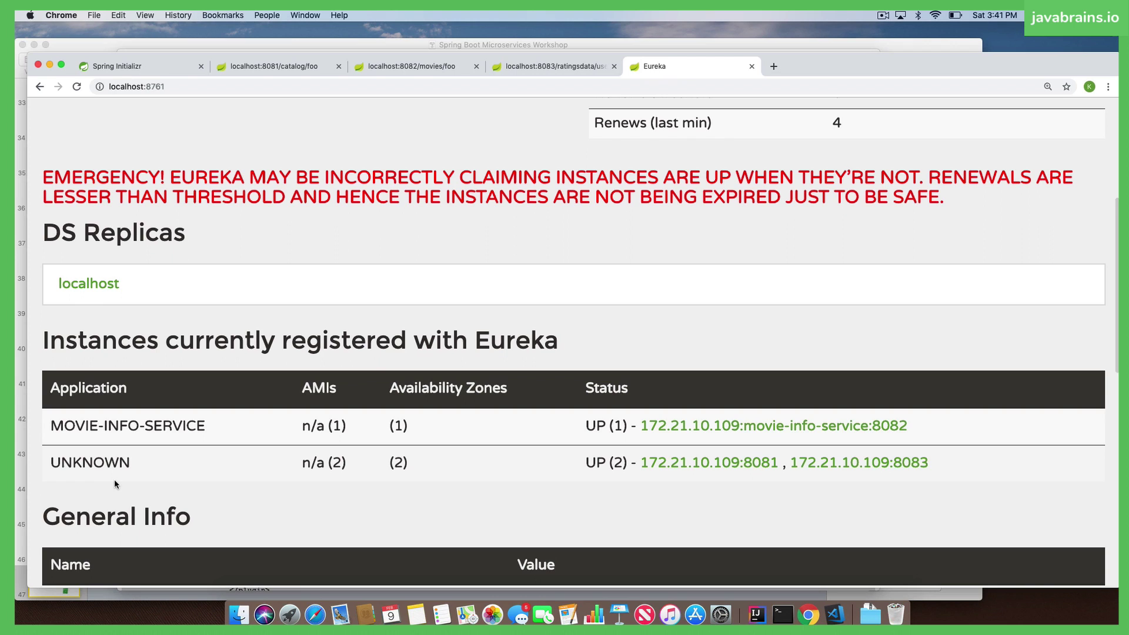
{"action": "key", "text": "ctrl+Right"}
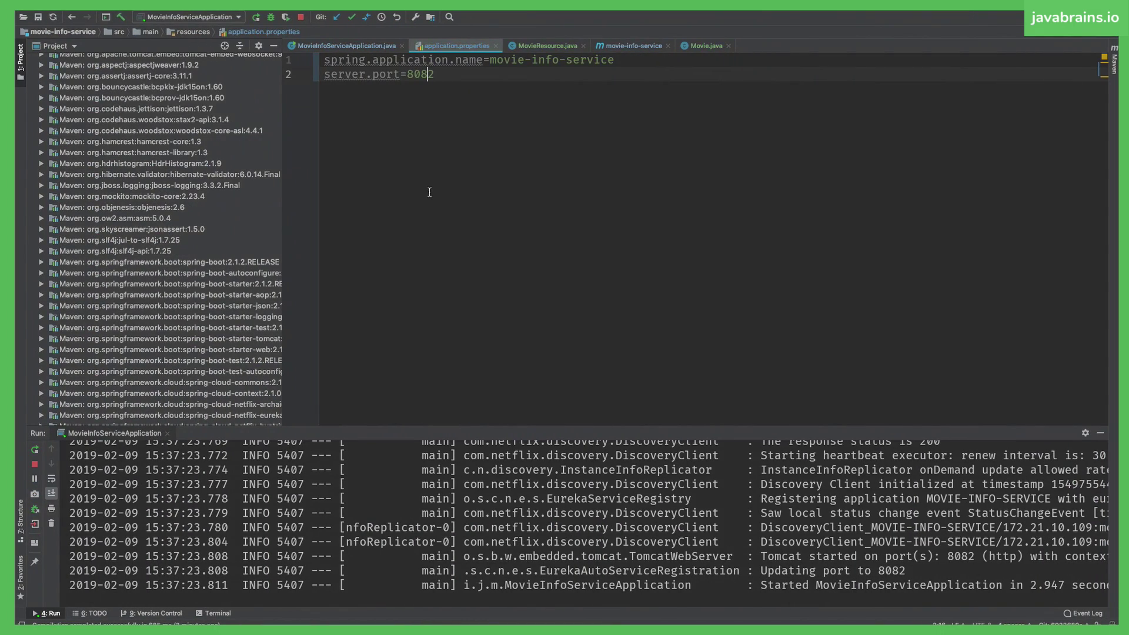
- Copy the spring.application.name line and add it at the top of movie-catalog-service's application.properties
{"action": "key", "text": "alt+Up"}
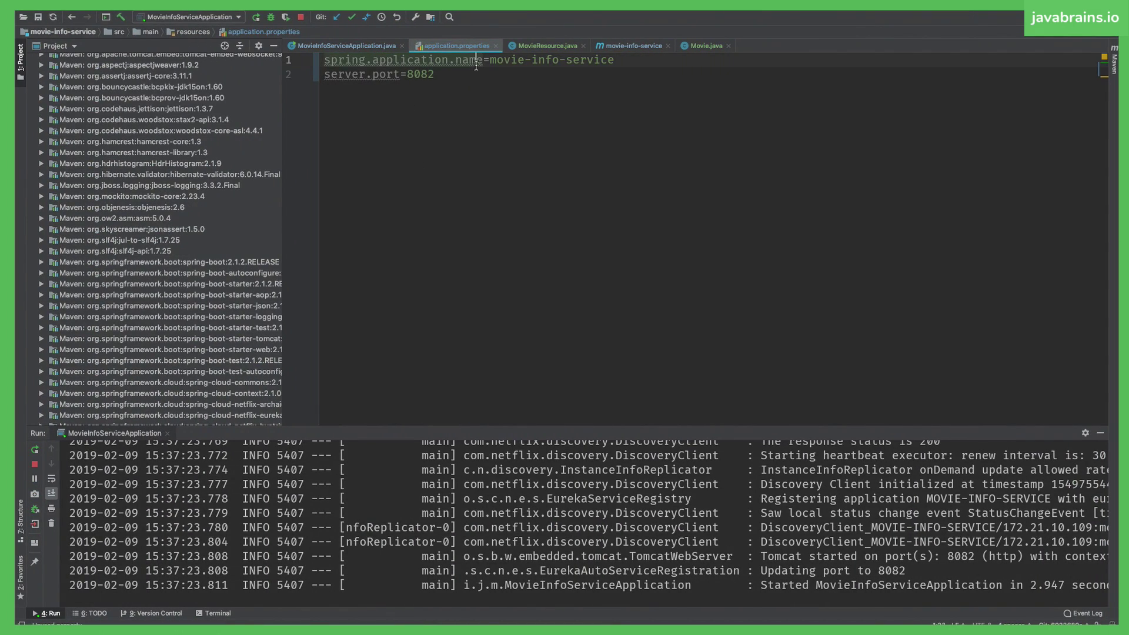
{"action": "key", "text": "alt+Up"}
{"action": "mouse_move", "coordinate": [476, 2]}
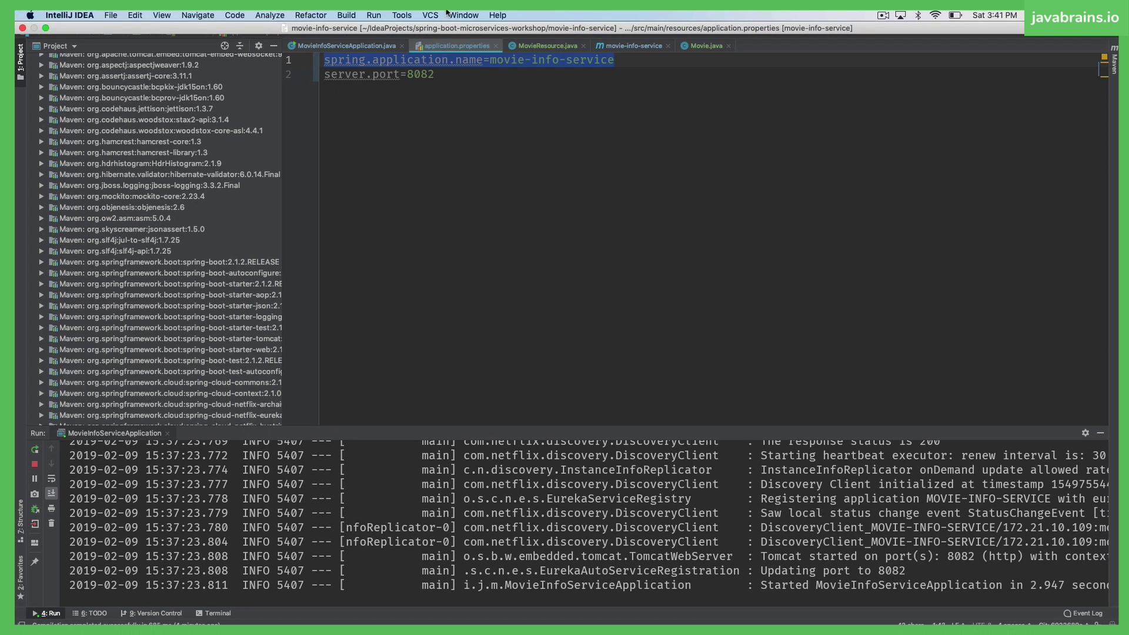
{"action": "left_click", "coordinate": [463, 15]}
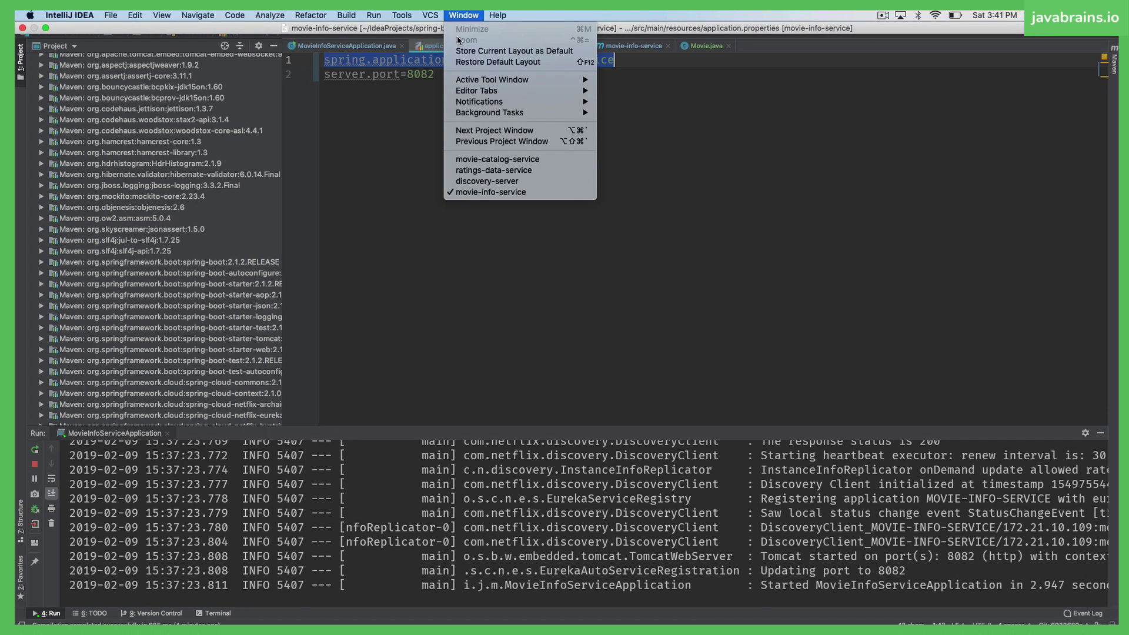
{"action": "left_click", "coordinate": [478, 159]}
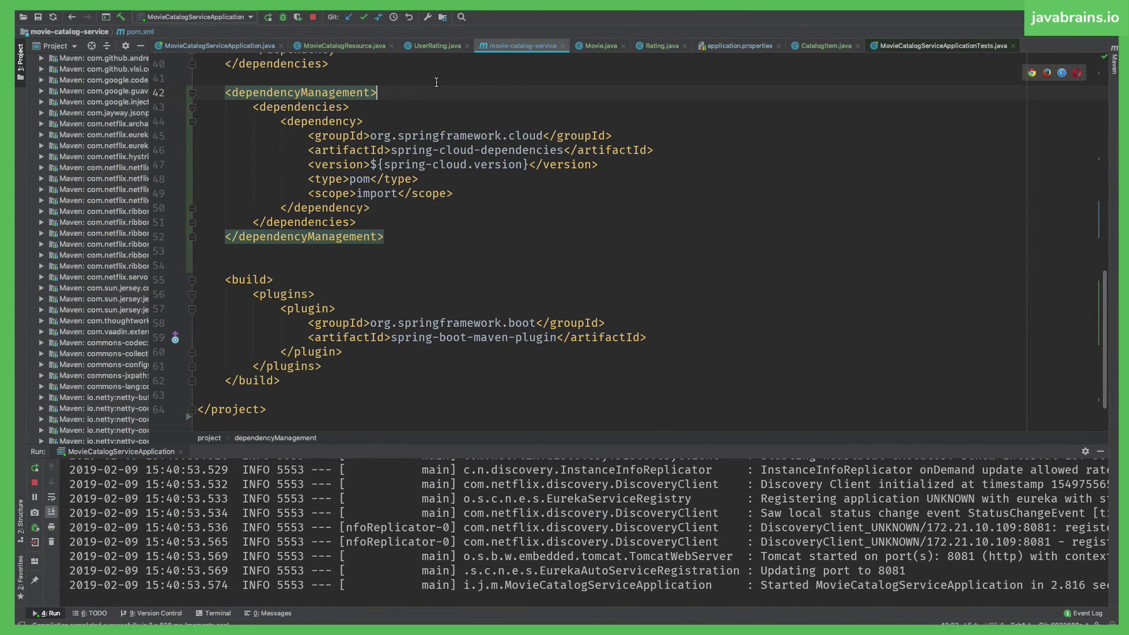
{"action": "key", "text": "super+shift+o"}
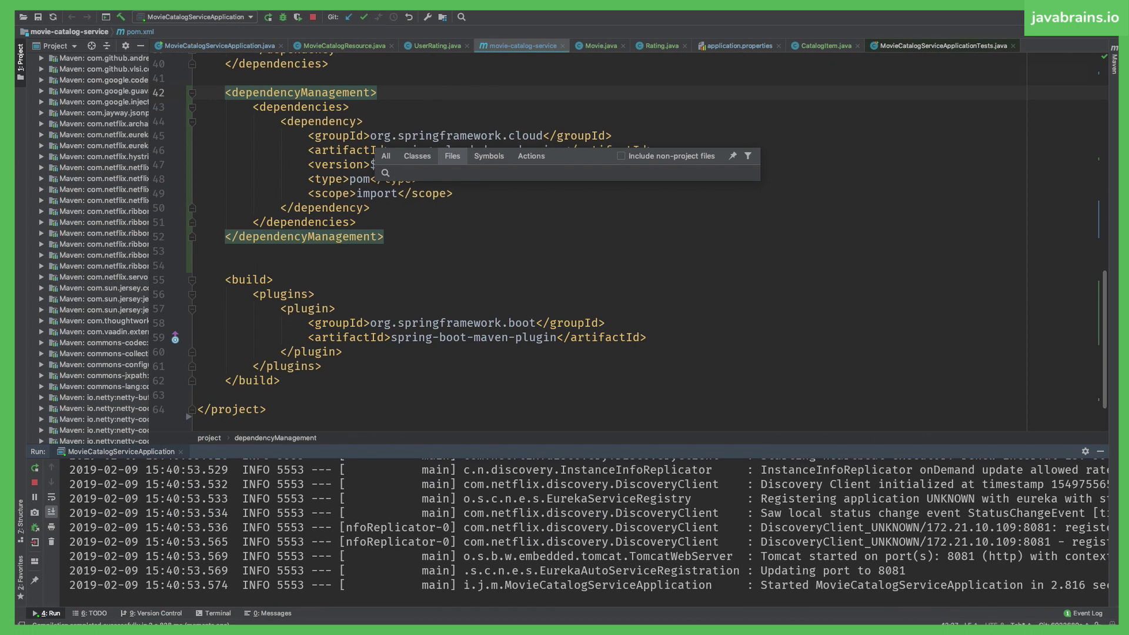
{"action": "type", "text": "app"}
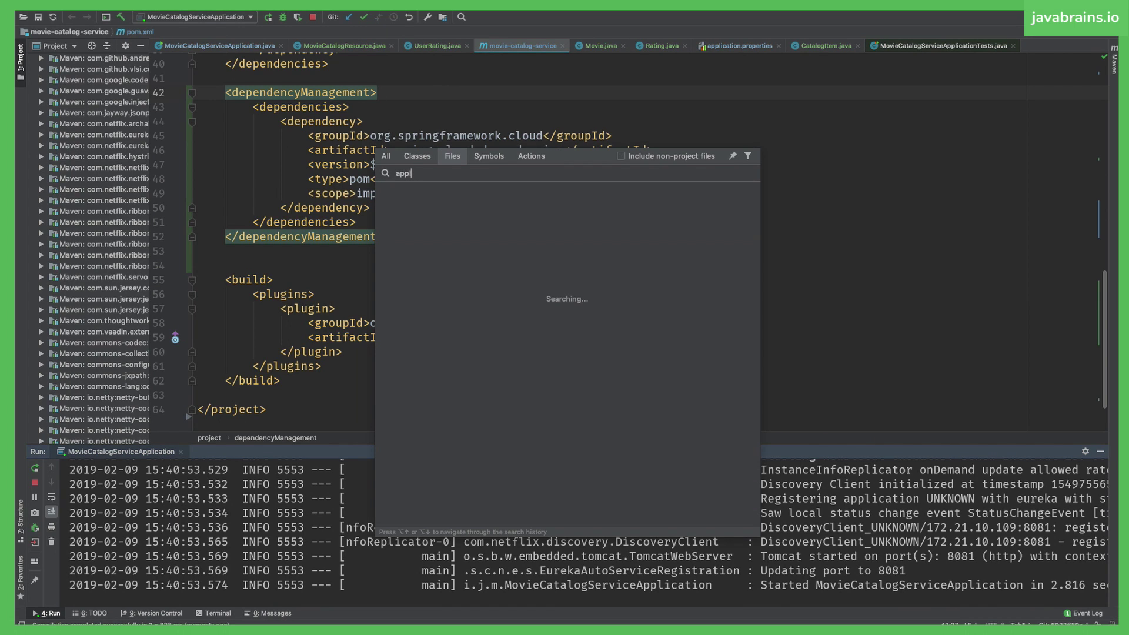
{"action": "type", "text": "l"}
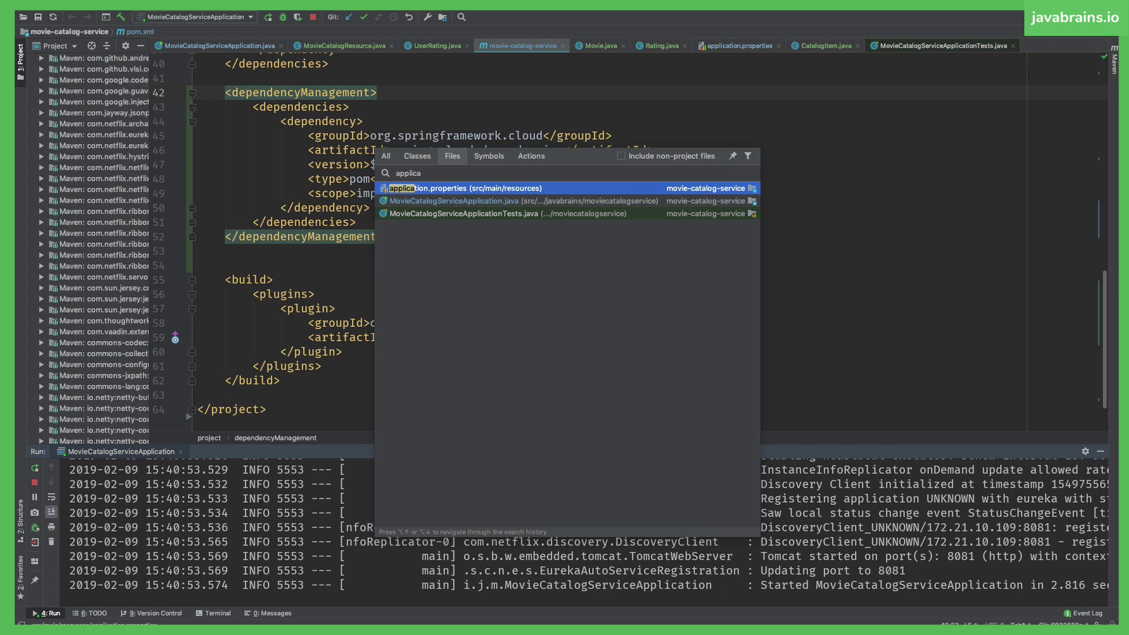
{"action": "key", "text": "Return"}
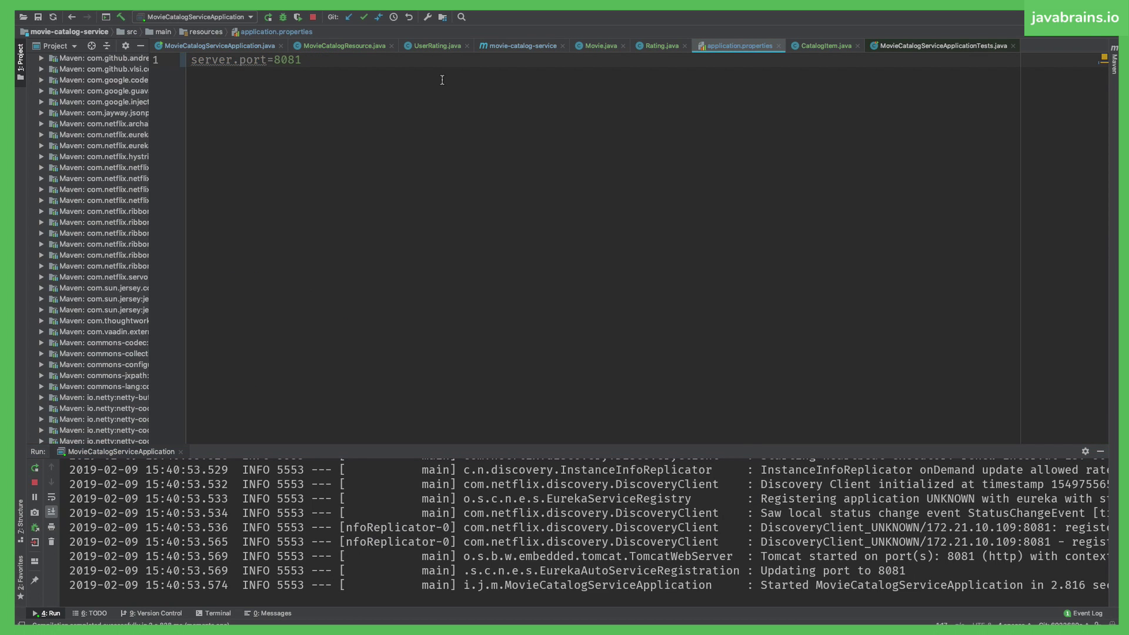
{"action": "key", "text": "Return"}
{"action": "key", "text": "Up"}
{"action": "type", "text": "spring.application.name=movie-info-service"}
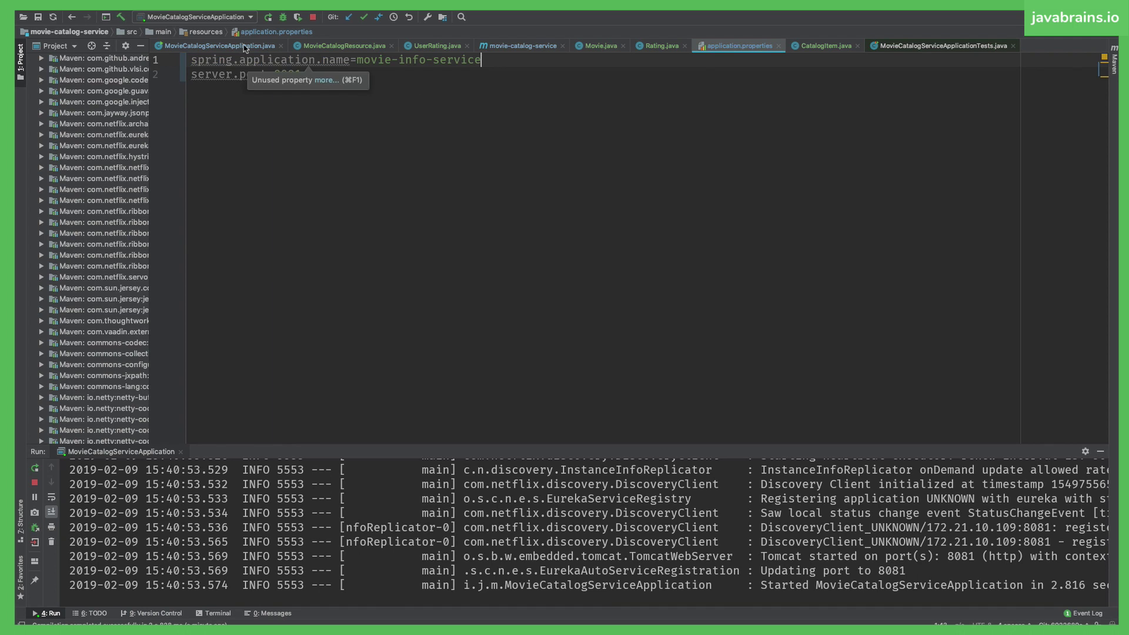
{"action": "key", "text": "ctrl+Tab"}
{"action": "key", "text": "Return"}
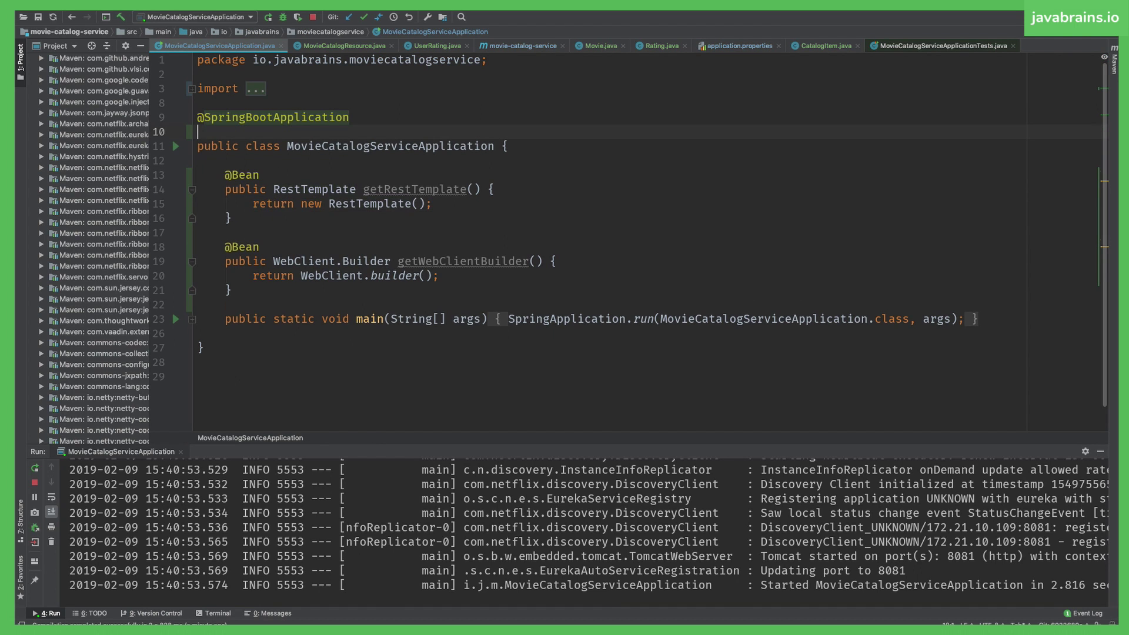
{"action": "type", "text": "@Eur"}
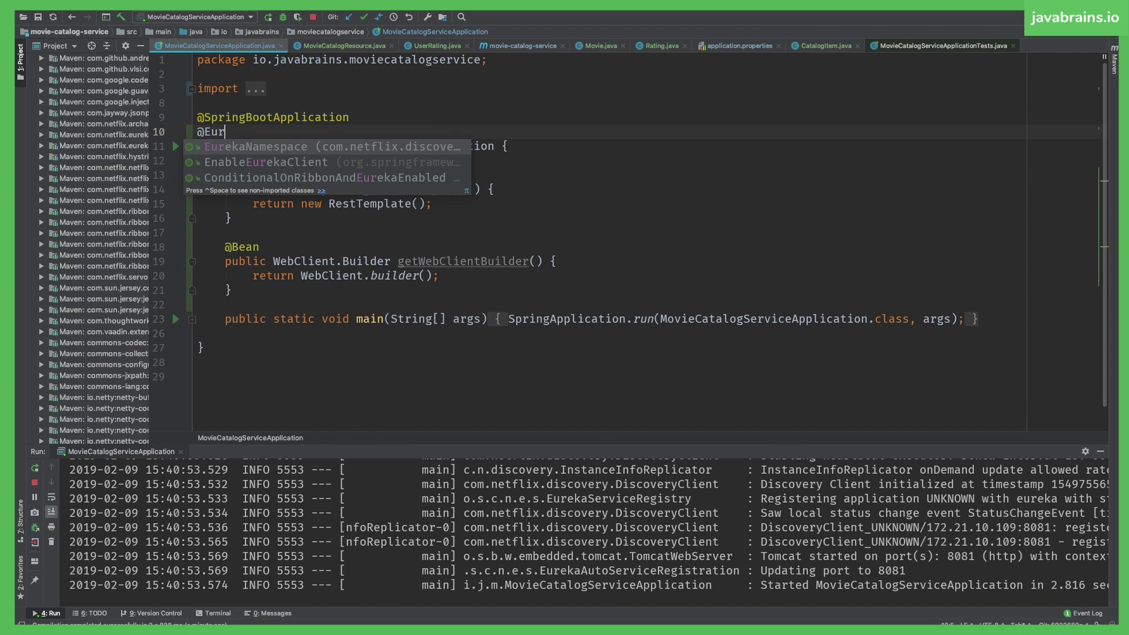
{"action": "key", "text": "Down"}
{"action": "key", "text": "Return"}
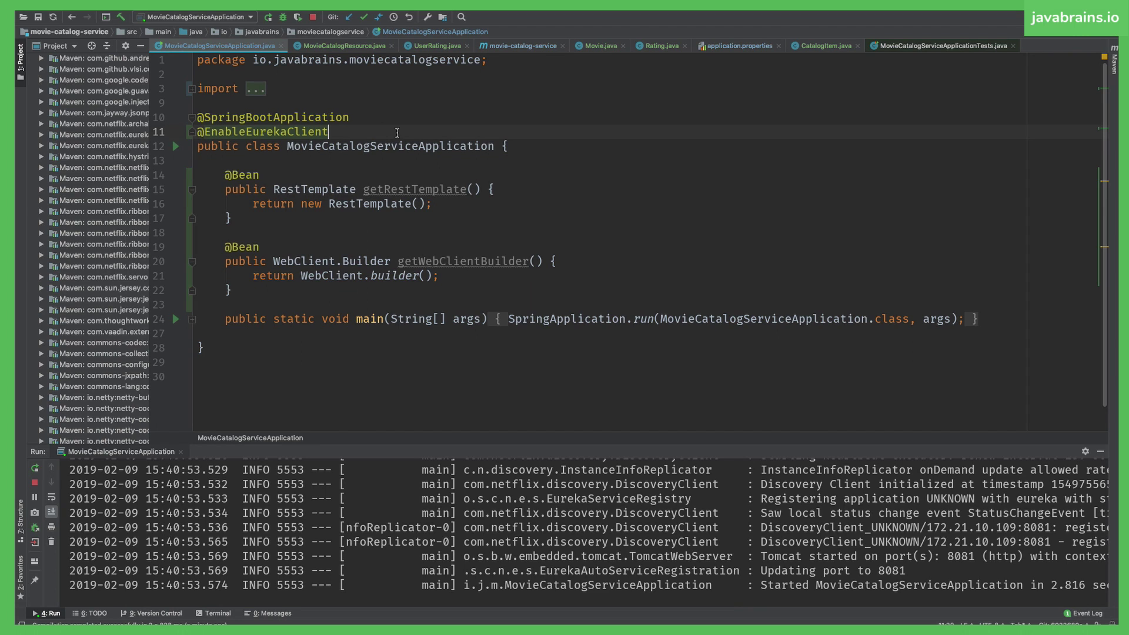
{"action": "left_click", "coordinate": [740, 46]}
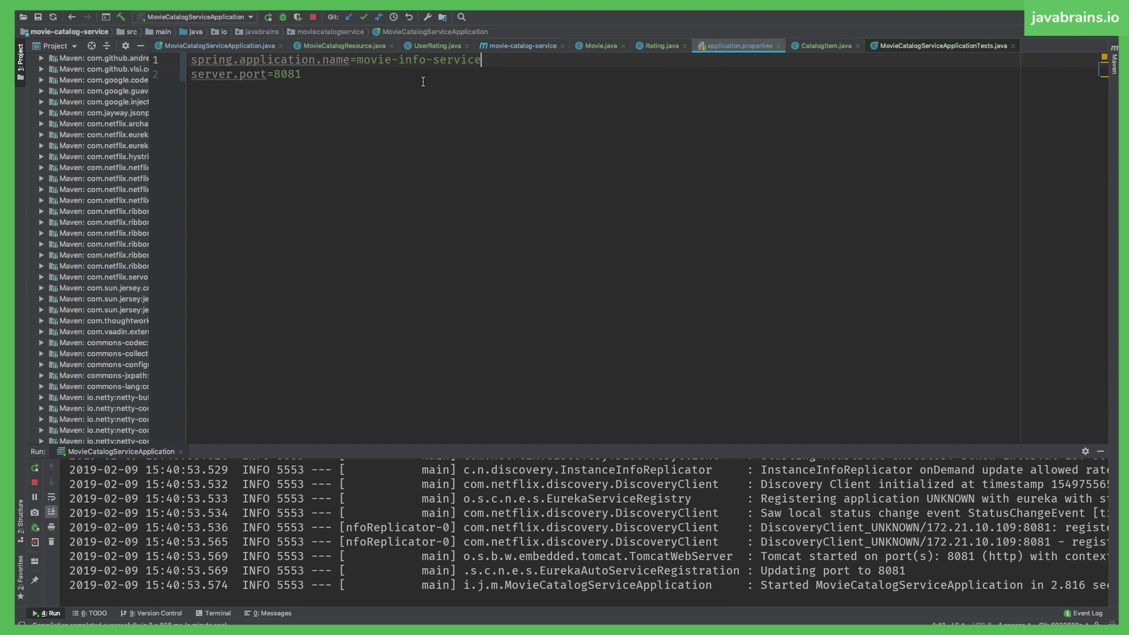
{"action": "double_click", "coordinate": [406, 61]}
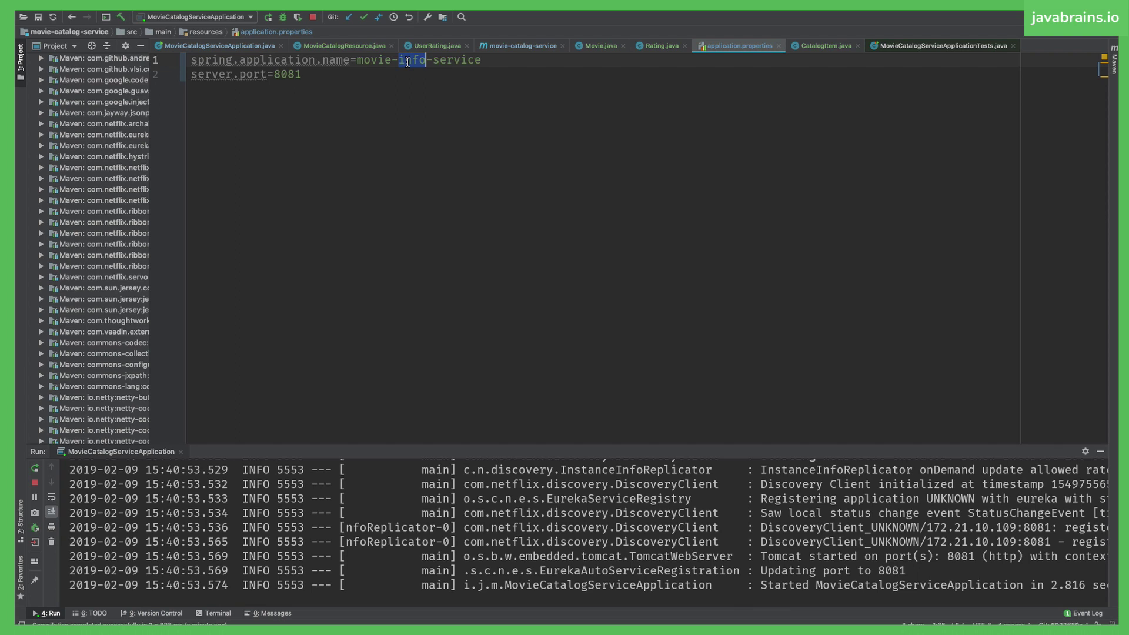
{"action": "type", "text": "catalog"}
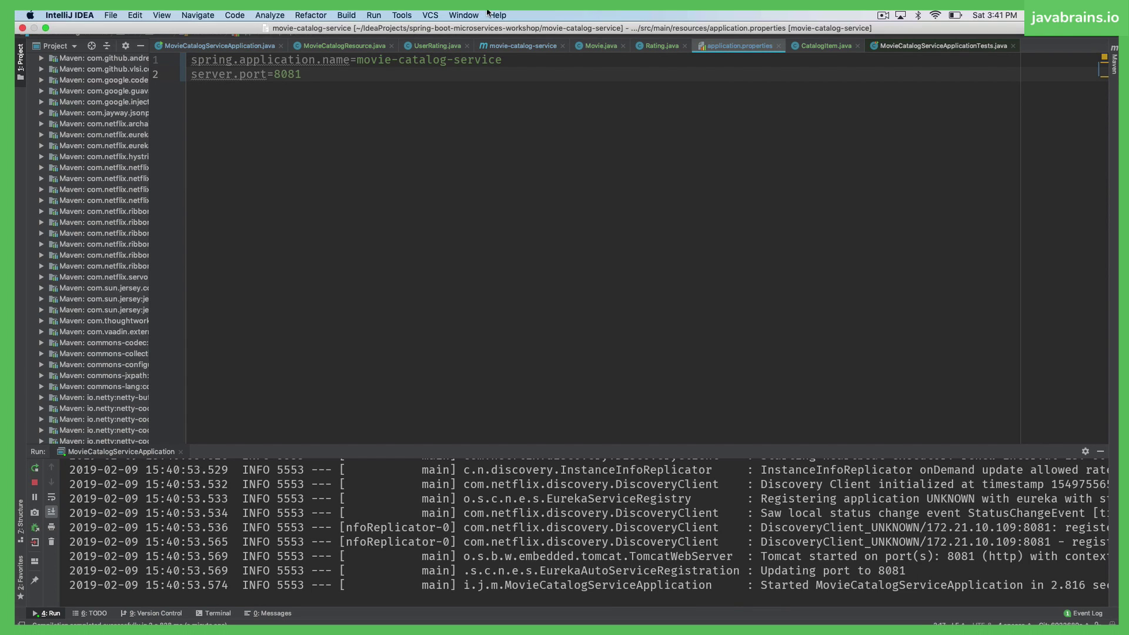
- Set spring.application.name=ratings-data-service in ratings-data-service's application.properties
{"action": "left_click", "coordinate": [464, 16]}
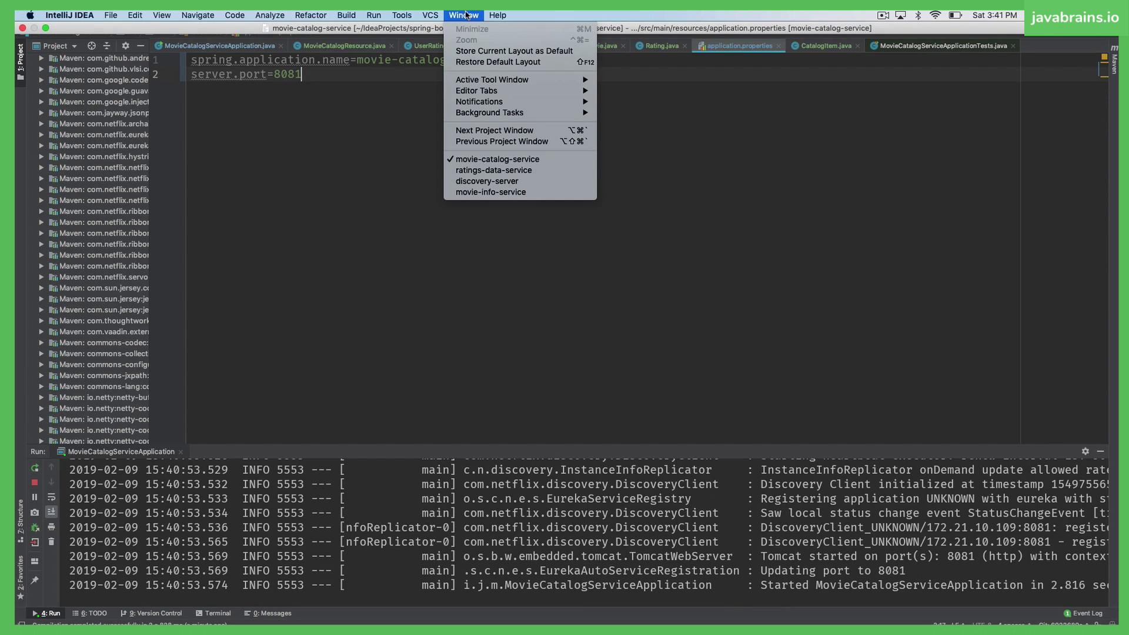
{"action": "left_click", "coordinate": [480, 171]}
{"action": "key", "text": "super+shift+o"}
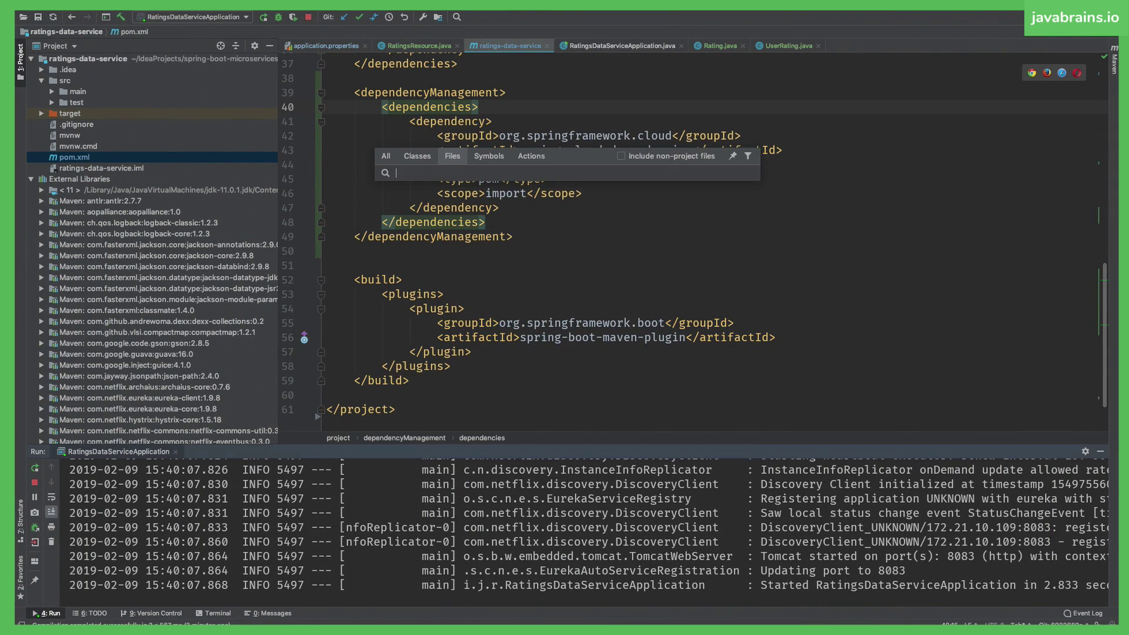
{"action": "type", "text": "appli"}
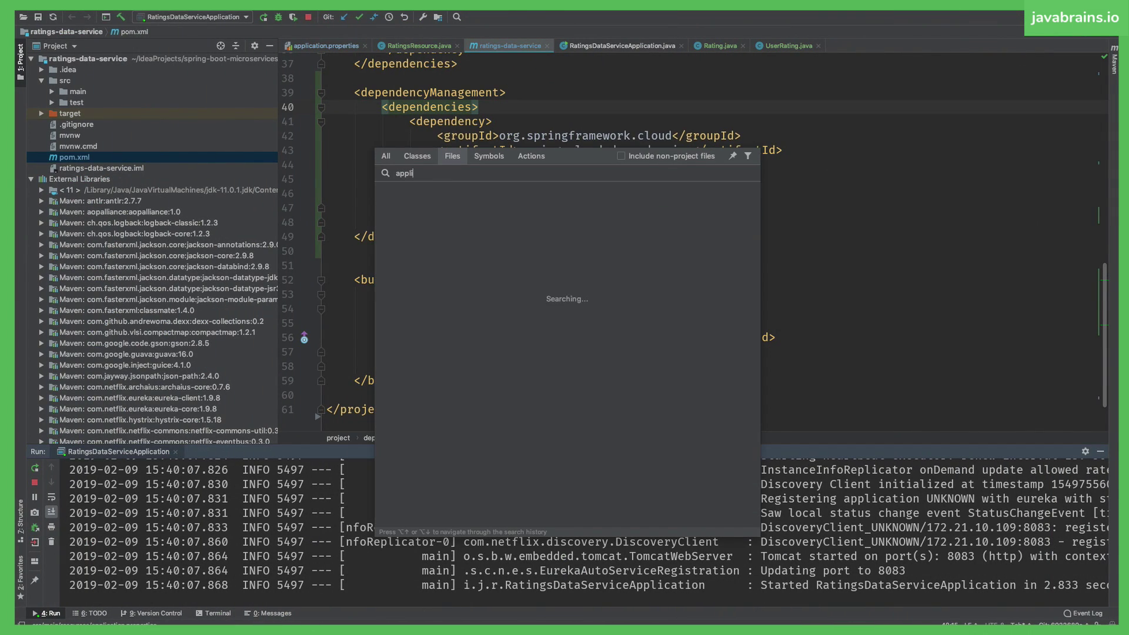
{"action": "key", "text": "Return"}
{"action": "key", "text": "Return"}
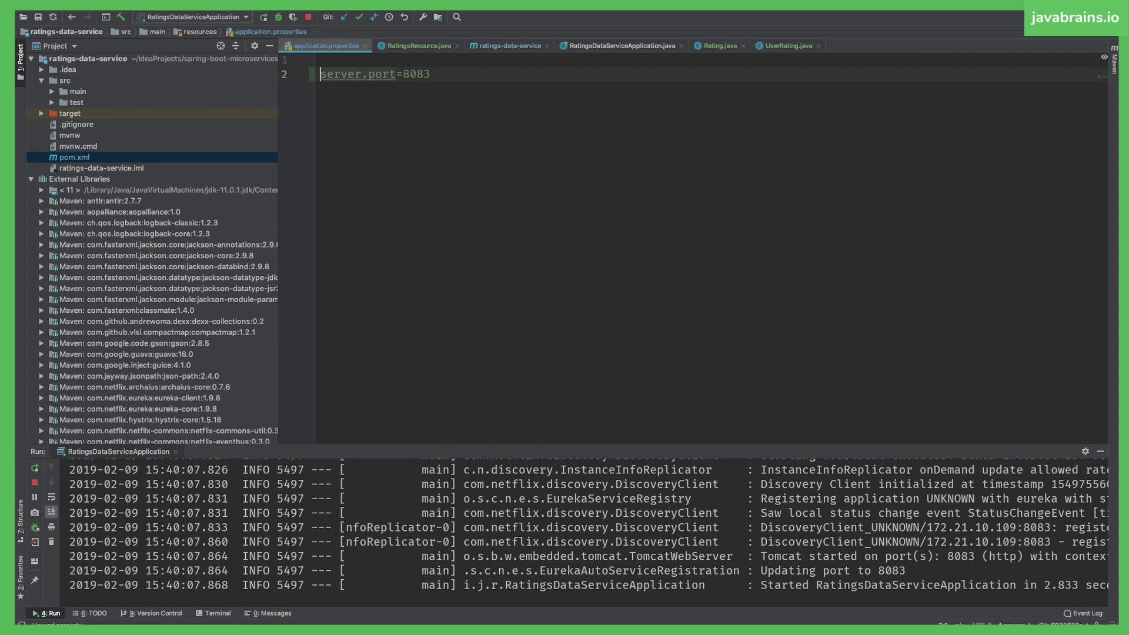
{"action": "key", "text": "Up"}
{"action": "type", "text": "spring.application.name=movie-info-service"}
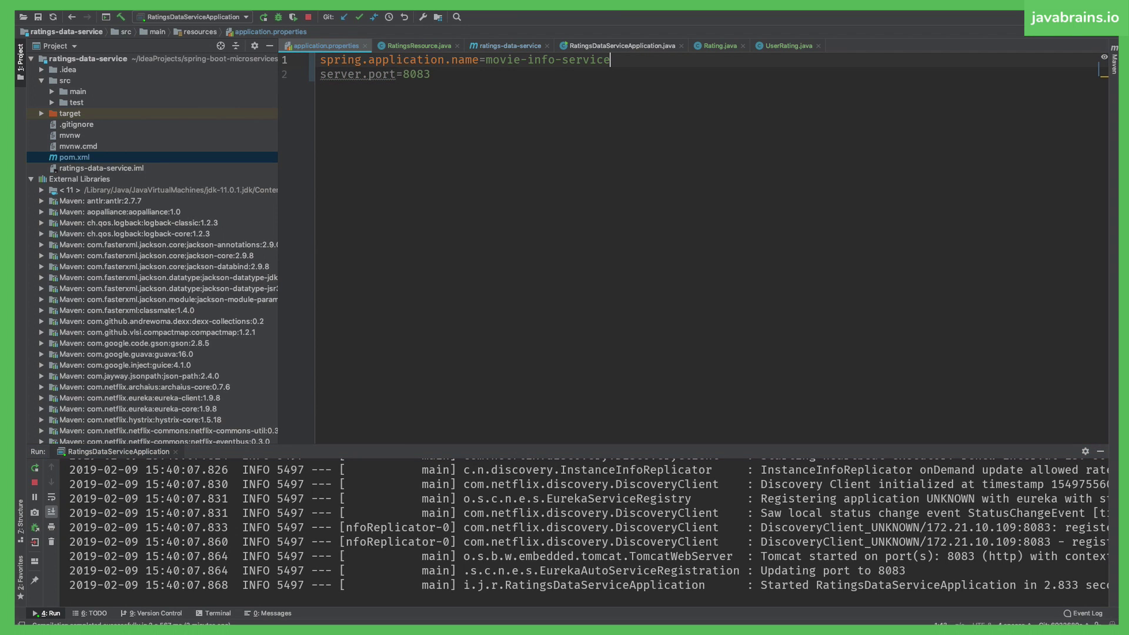
{"action": "left_click_drag", "start_coordinate": [494, 60], "coordinate": [545, 60]}
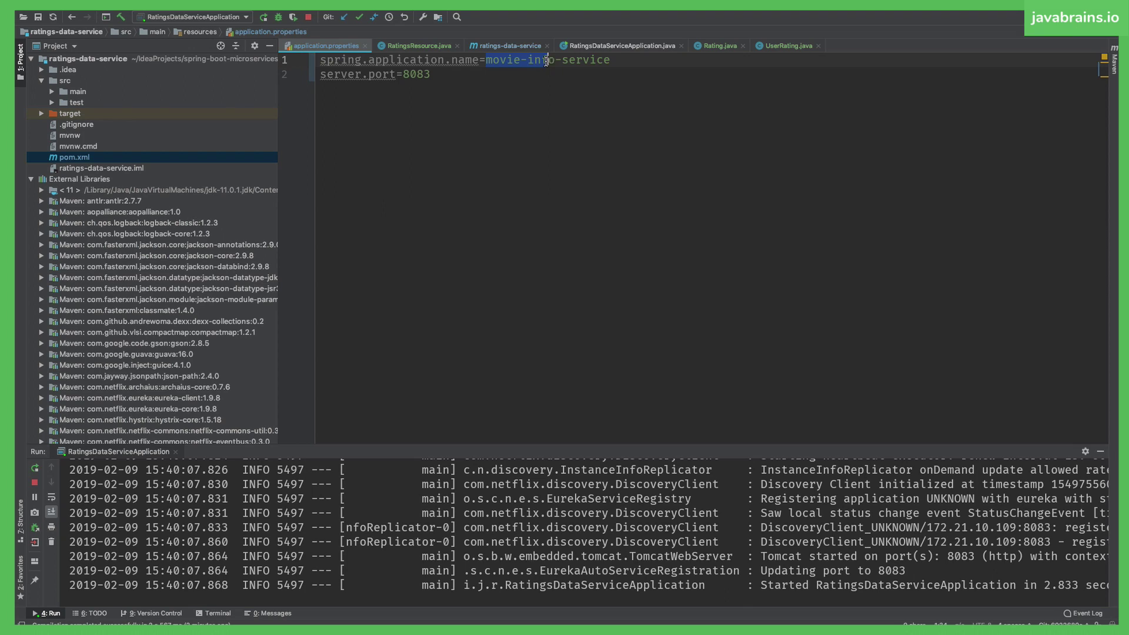
{"action": "type", "text": "rati"}
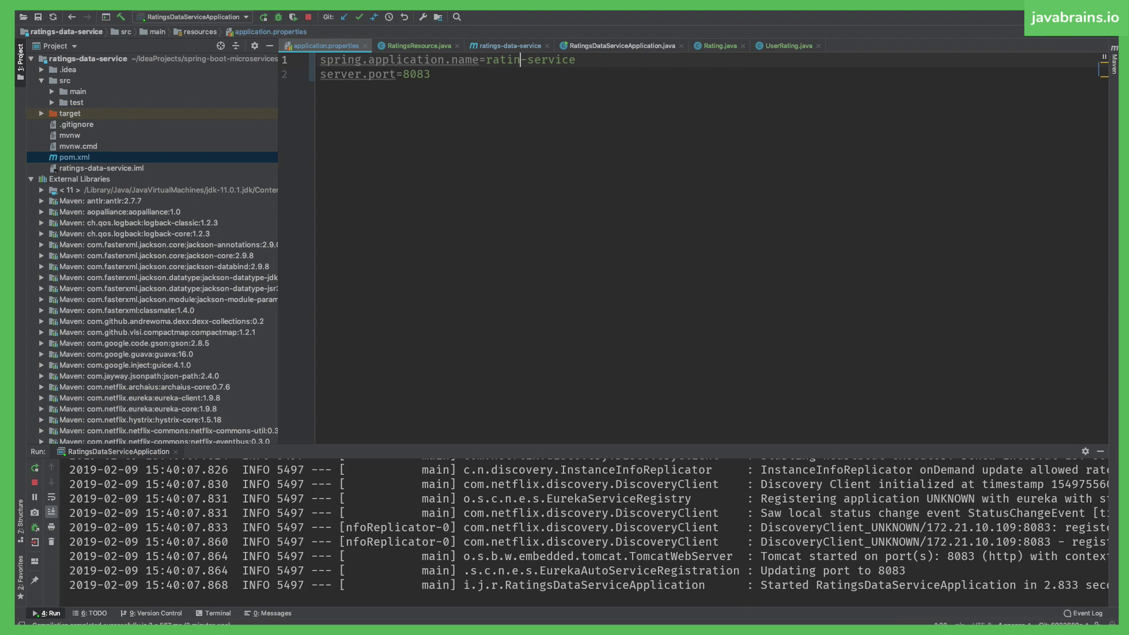
{"action": "type", "text": "ngs-data"}
{"action": "left_click", "coordinate": [600, 46]}
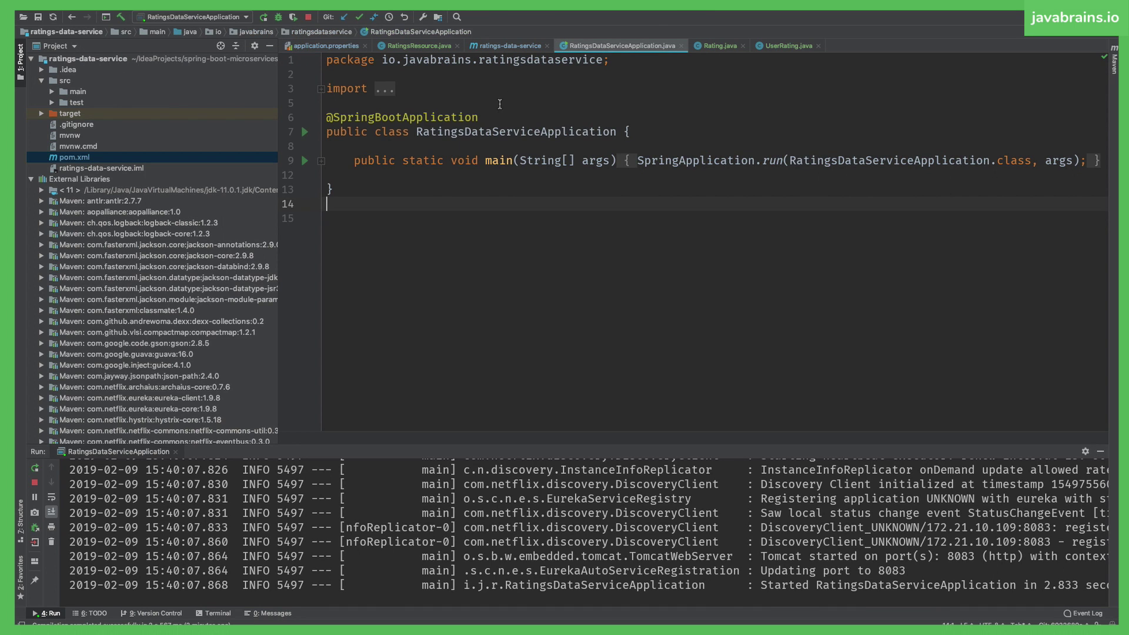
{"action": "left_click", "coordinate": [499, 117]}
{"action": "key", "text": "Return"}
{"action": "type", "text": "@Eu"}
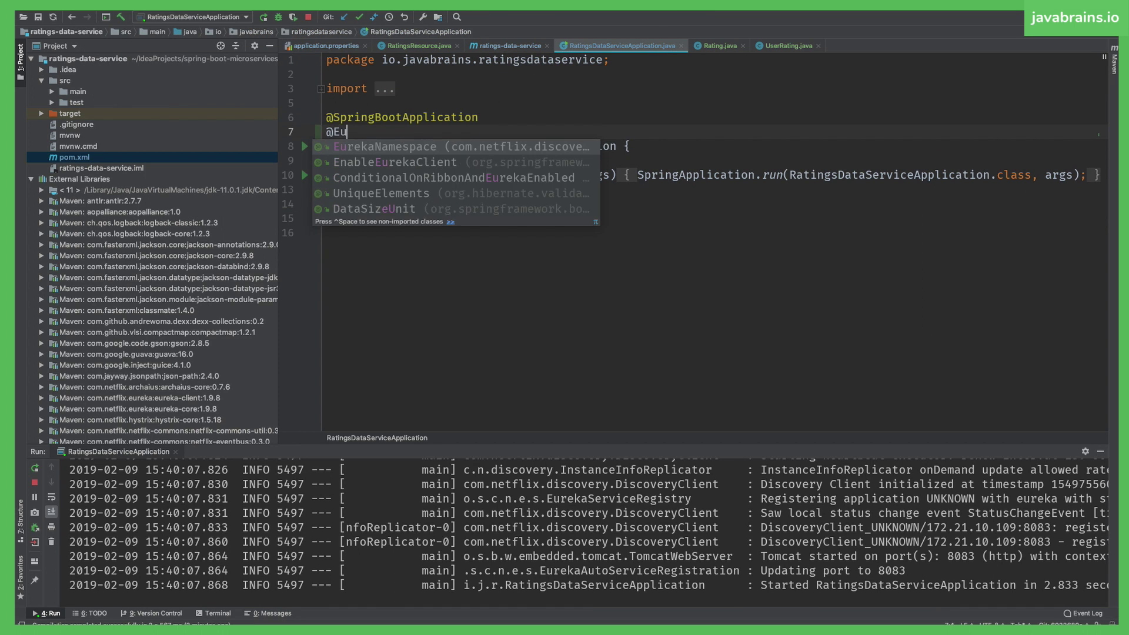
{"action": "type", "text": "re"}
{"action": "key", "text": "Down"}
{"action": "key", "text": "Return"}
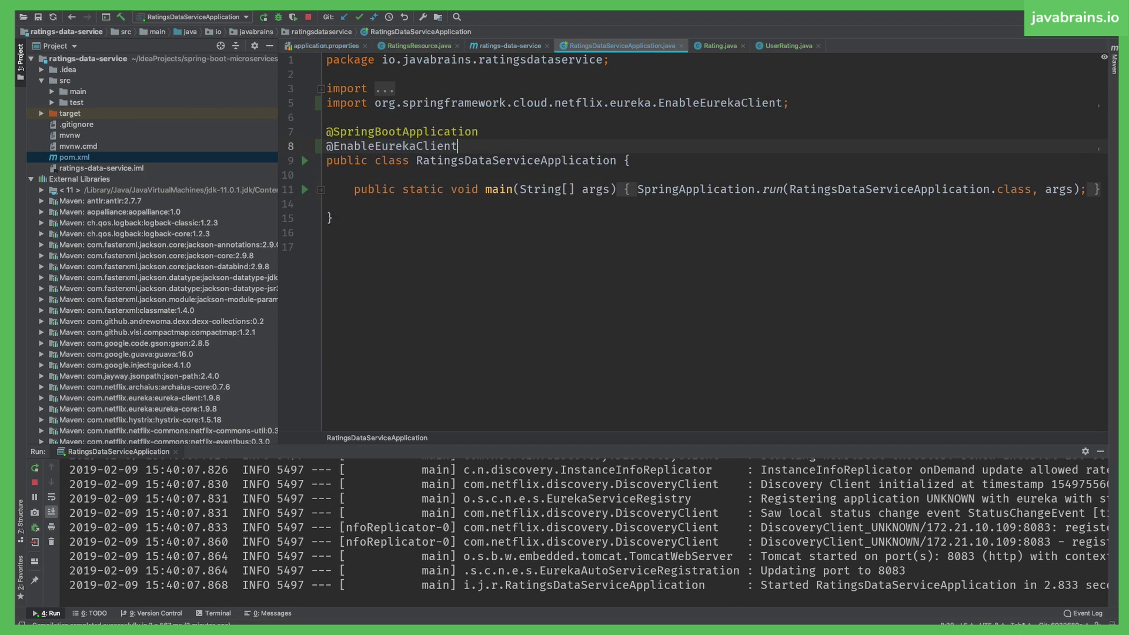
{"action": "left_click", "coordinate": [34, 468]}
{"action": "mouse_move", "coordinate": [442, 7]}
{"action": "left_click", "coordinate": [464, 15]}
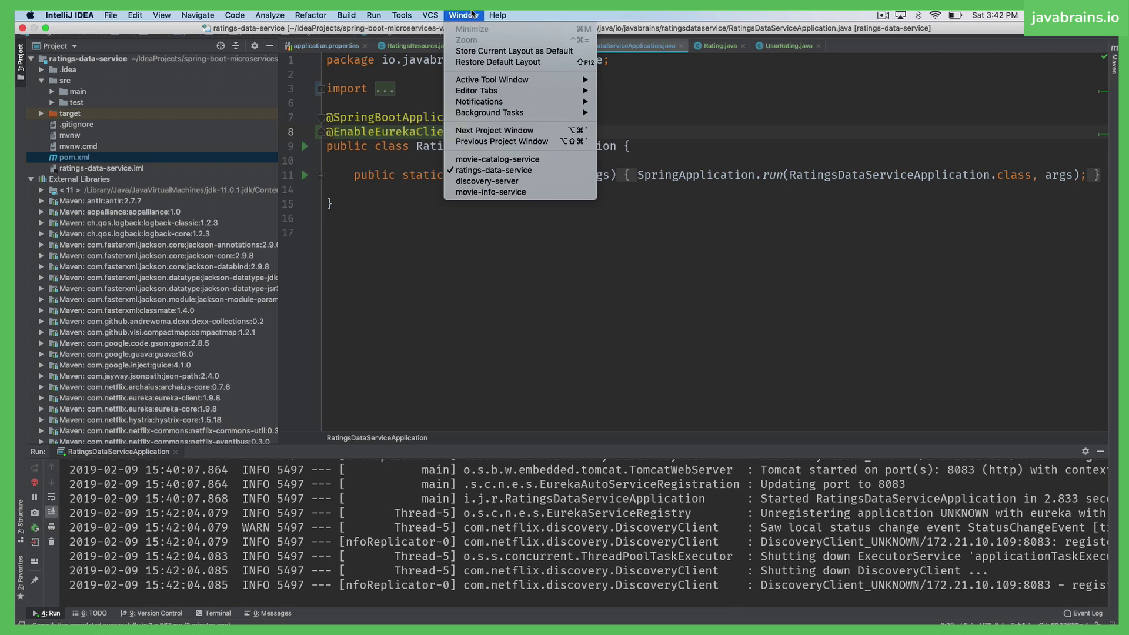
- Switch to the movie-catalog-service window and rerun the application
{"action": "left_click", "coordinate": [494, 160]}
{"action": "left_click", "coordinate": [34, 482]}
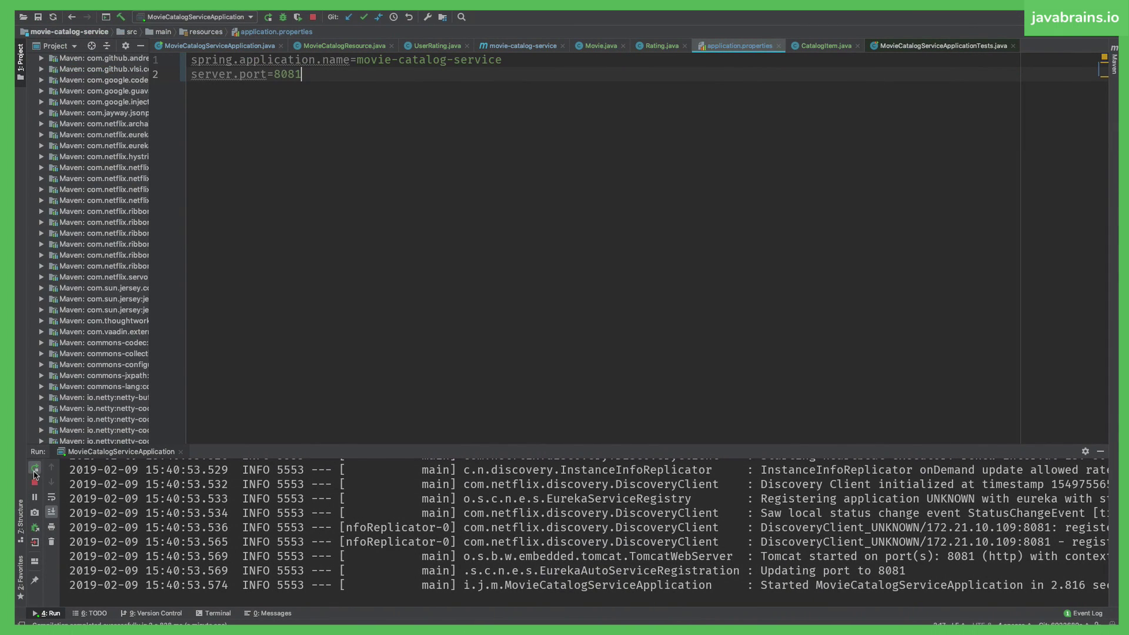
- Switch project windows and reload the Eureka dashboard at localhost:8761 in Chrome to confirm all three services are UP
{"action": "left_click", "coordinate": [463, 15]}
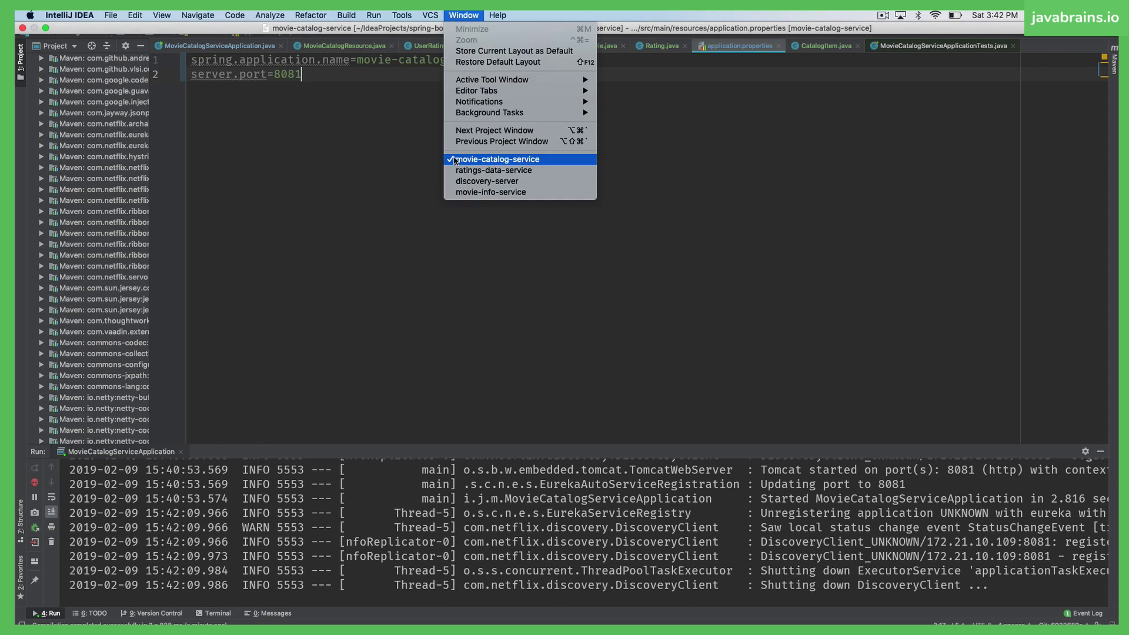
{"action": "left_click", "coordinate": [459, 192]}
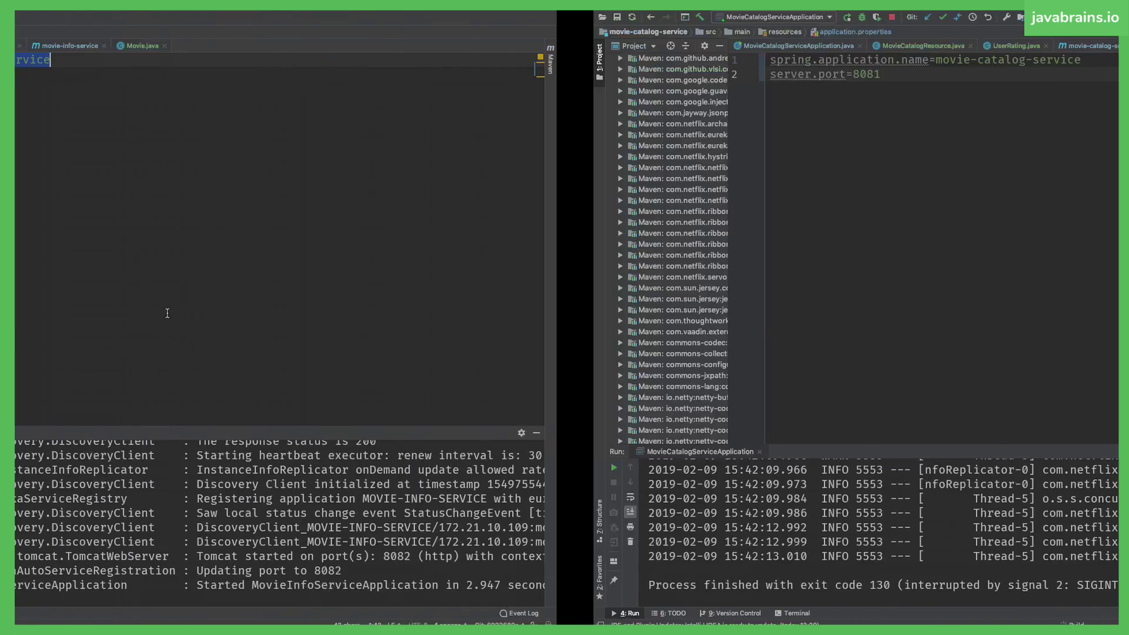
{"action": "left_click", "coordinate": [479, 210]}
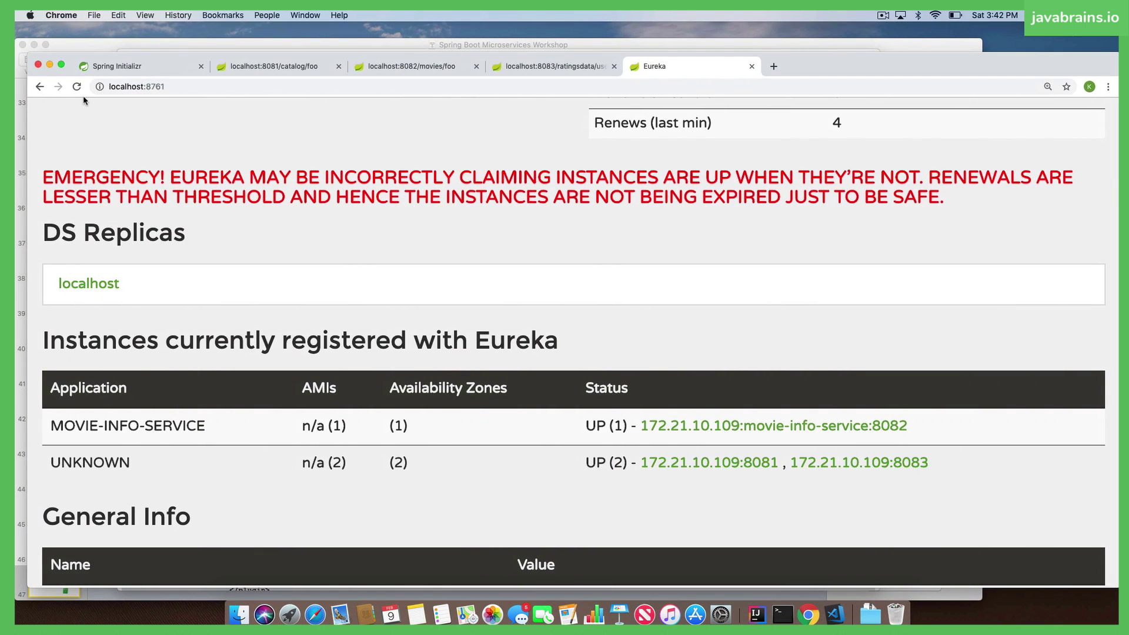
{"action": "left_click", "coordinate": [76, 86]}
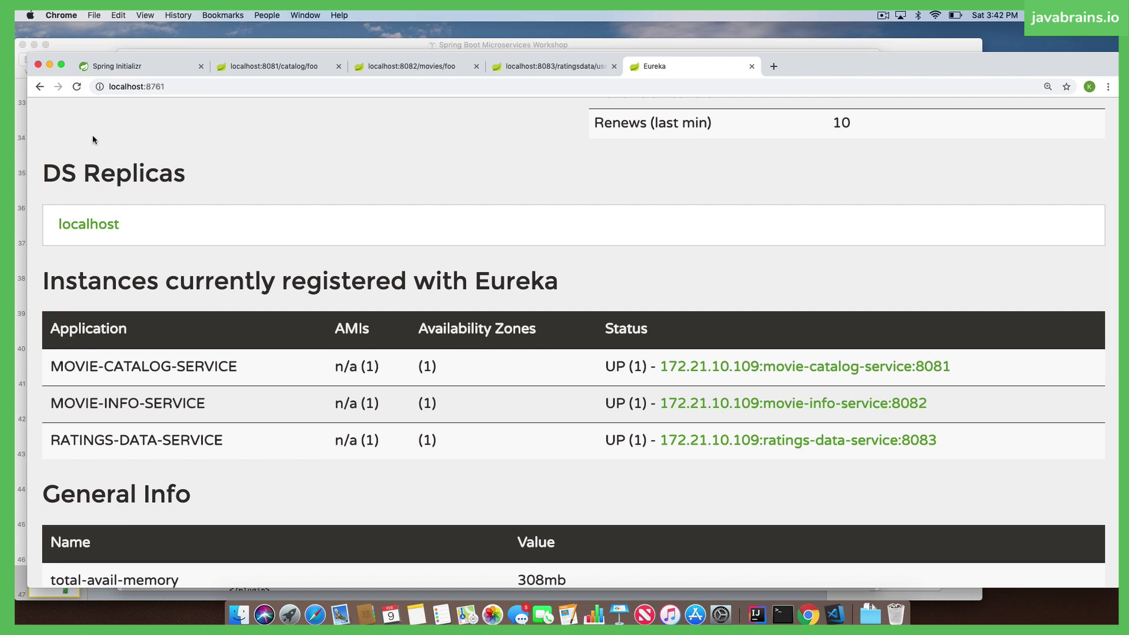